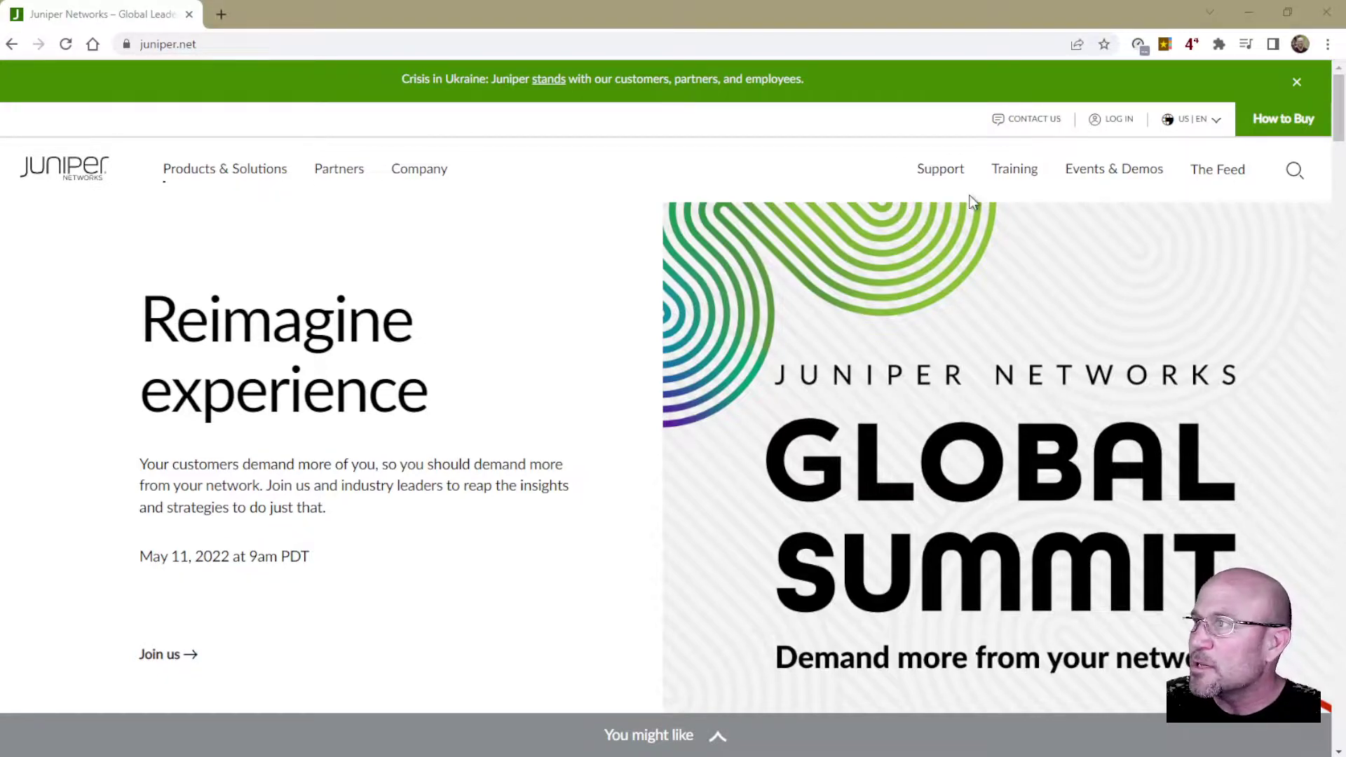
- Go to Training > Certification Tracks and open JNCIA-SEC from the table's Security row
left_click(1010, 179)
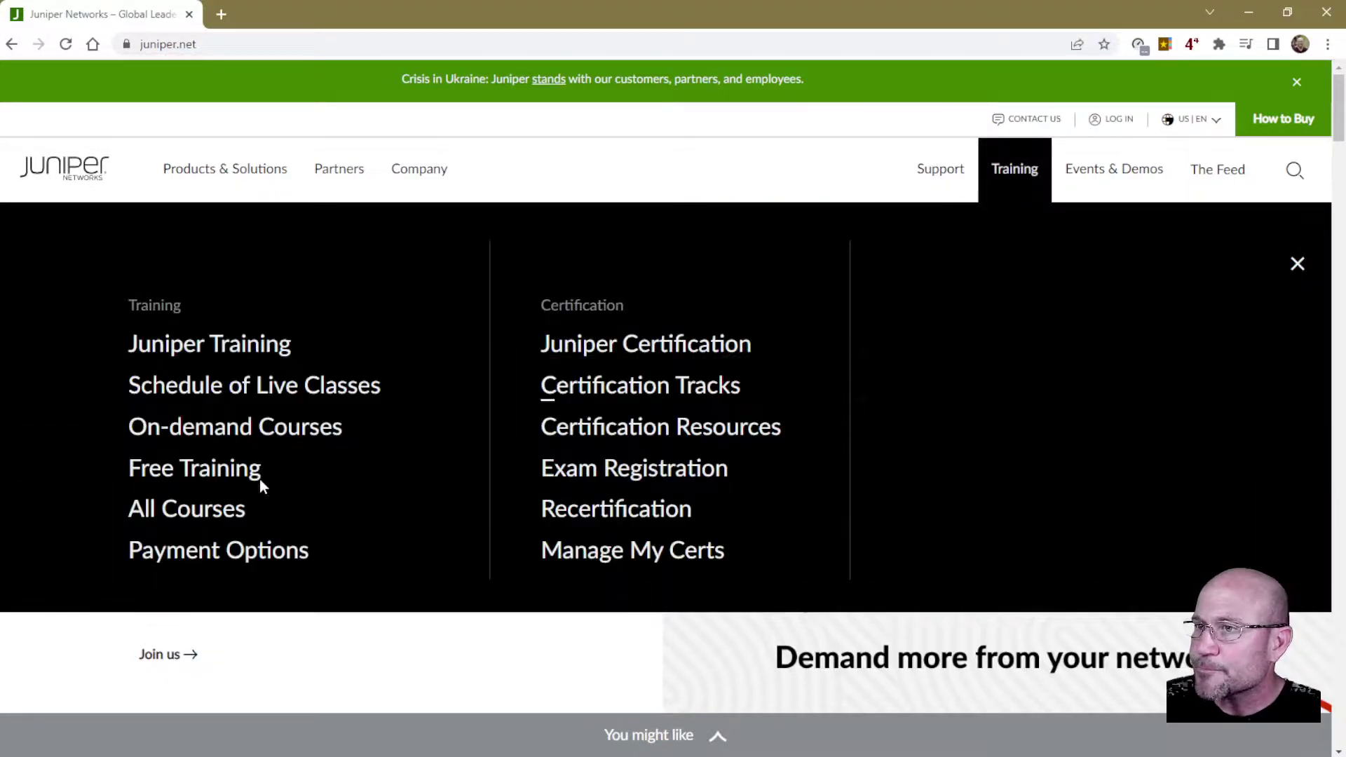
left_click(652, 389)
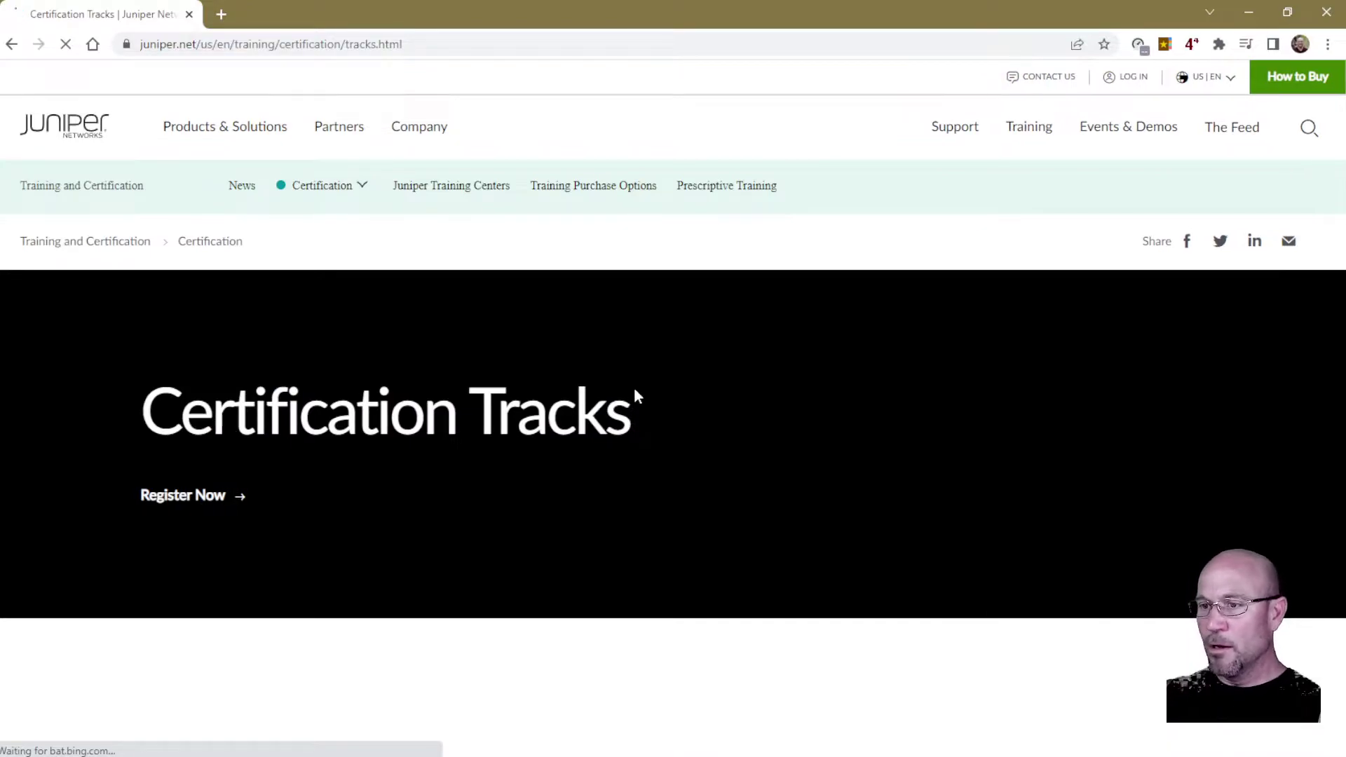
scroll(351, 565, "down", 7)
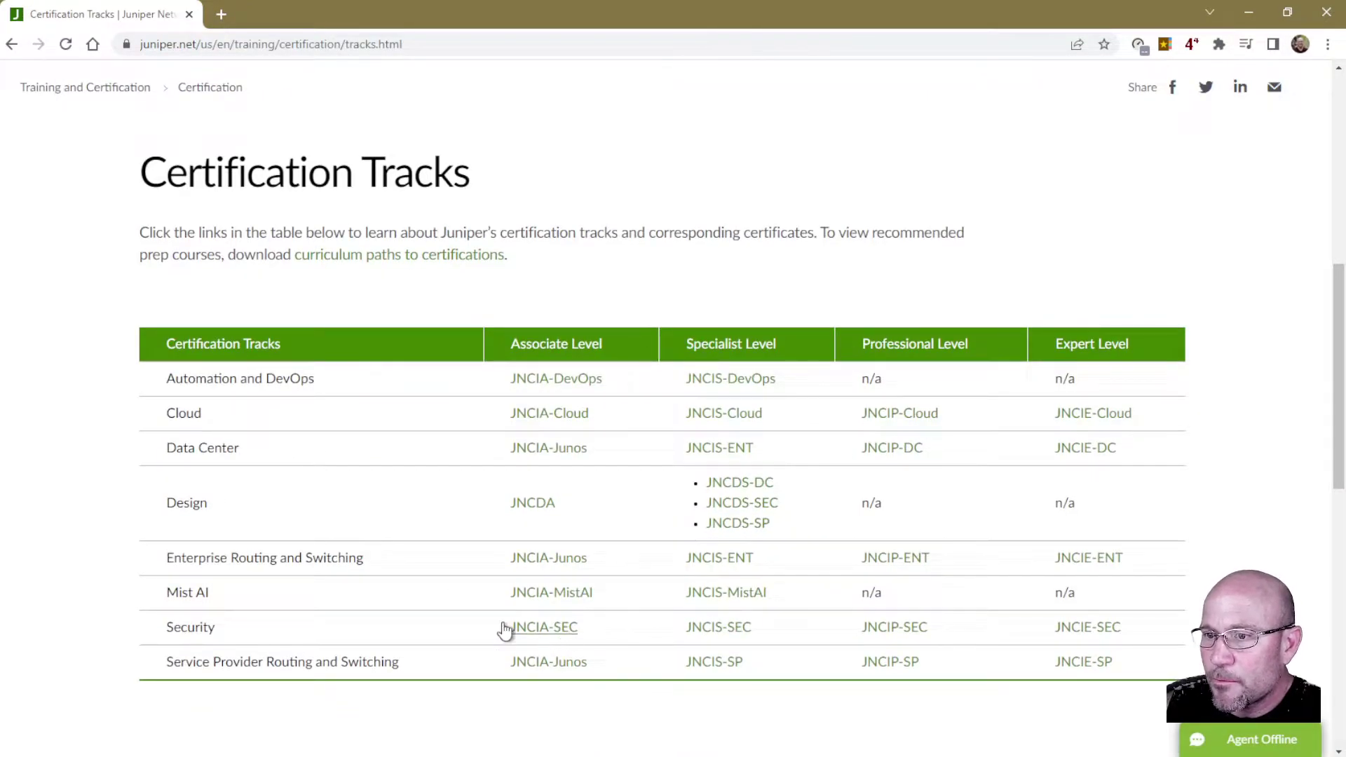
double_click(190, 627)
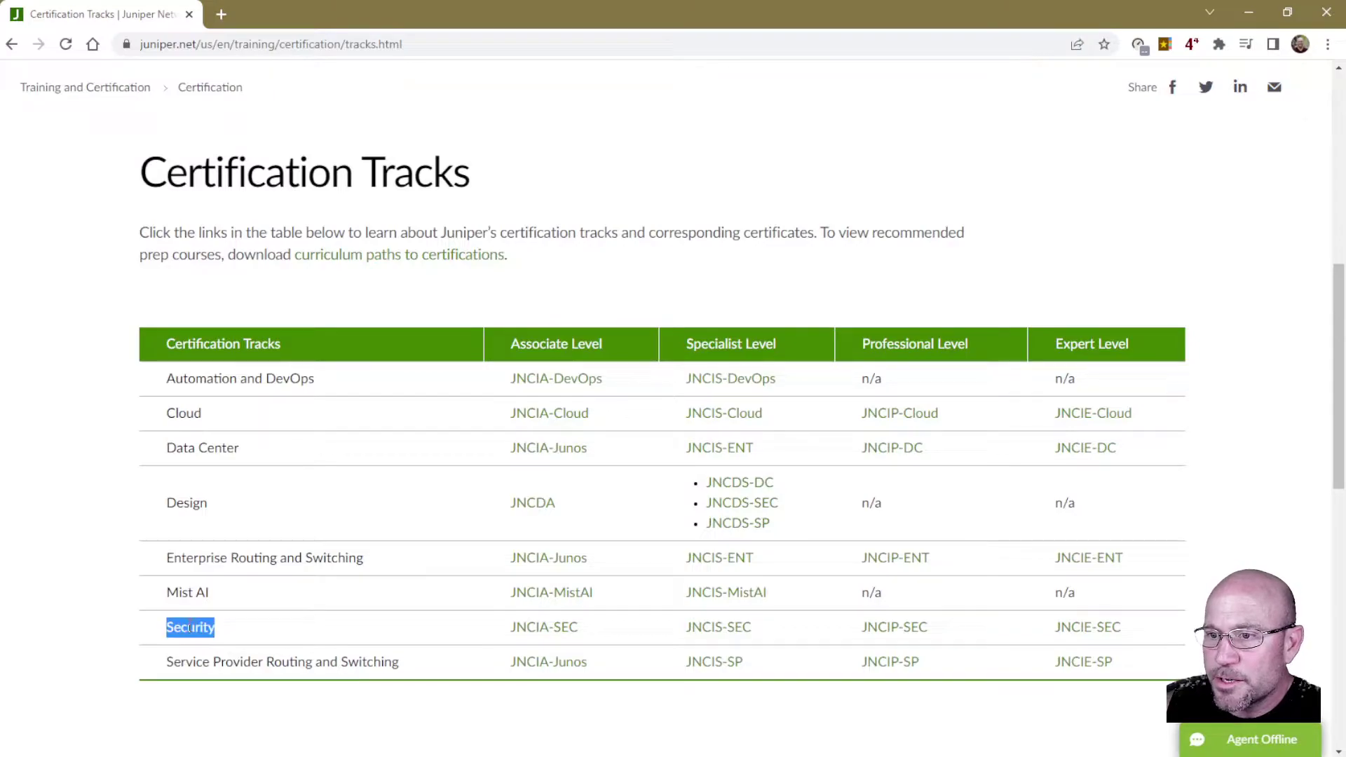
left_click(544, 634)
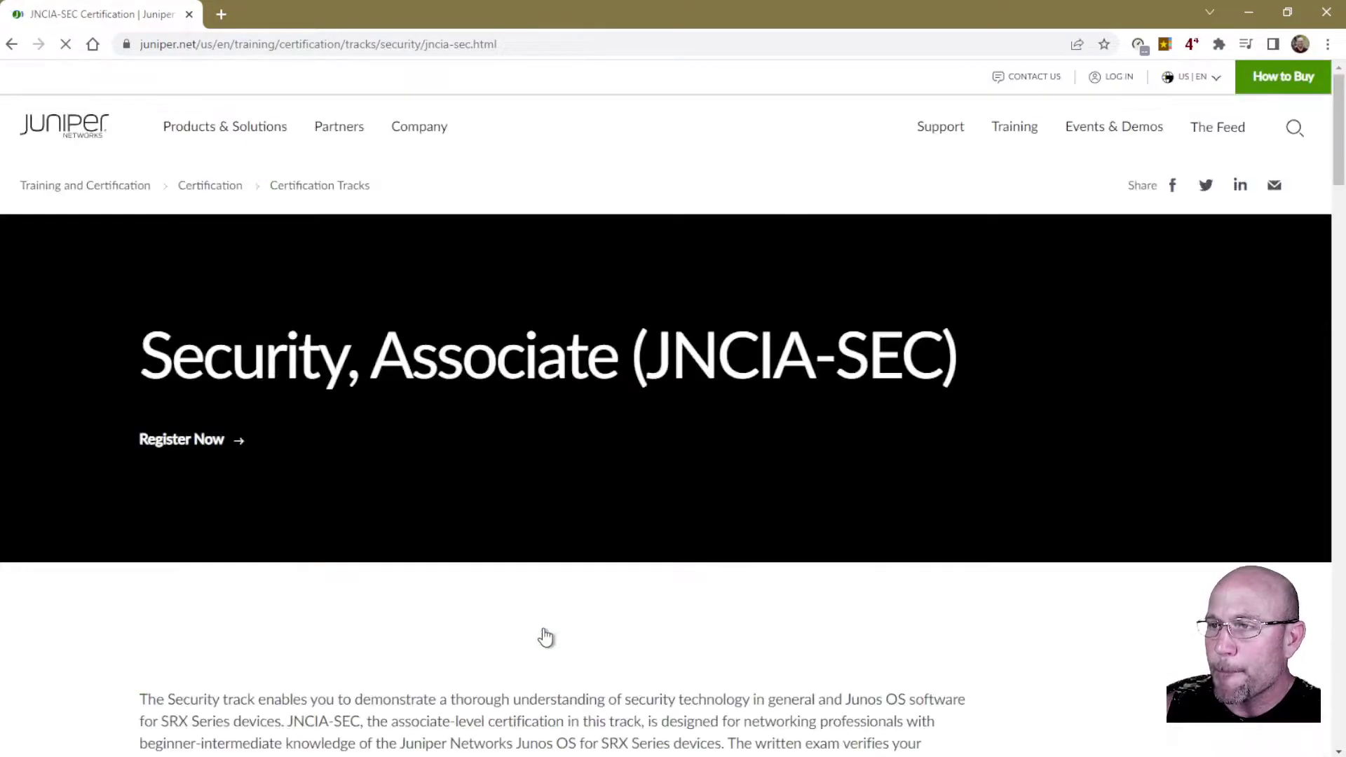
- Select the Exam Objectives table from its header through the last row and copy it
scroll(545, 636, "down", 3)
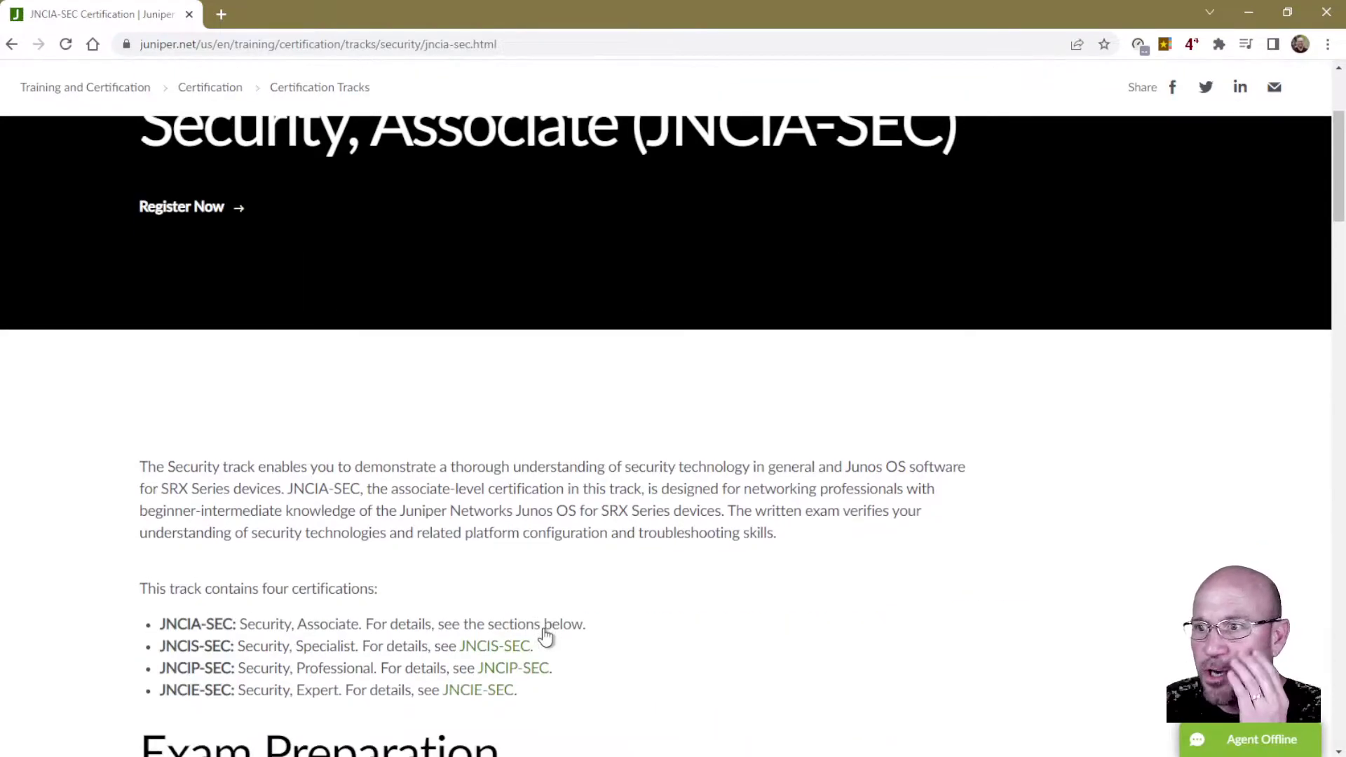
scroll(545, 636, "down", 4)
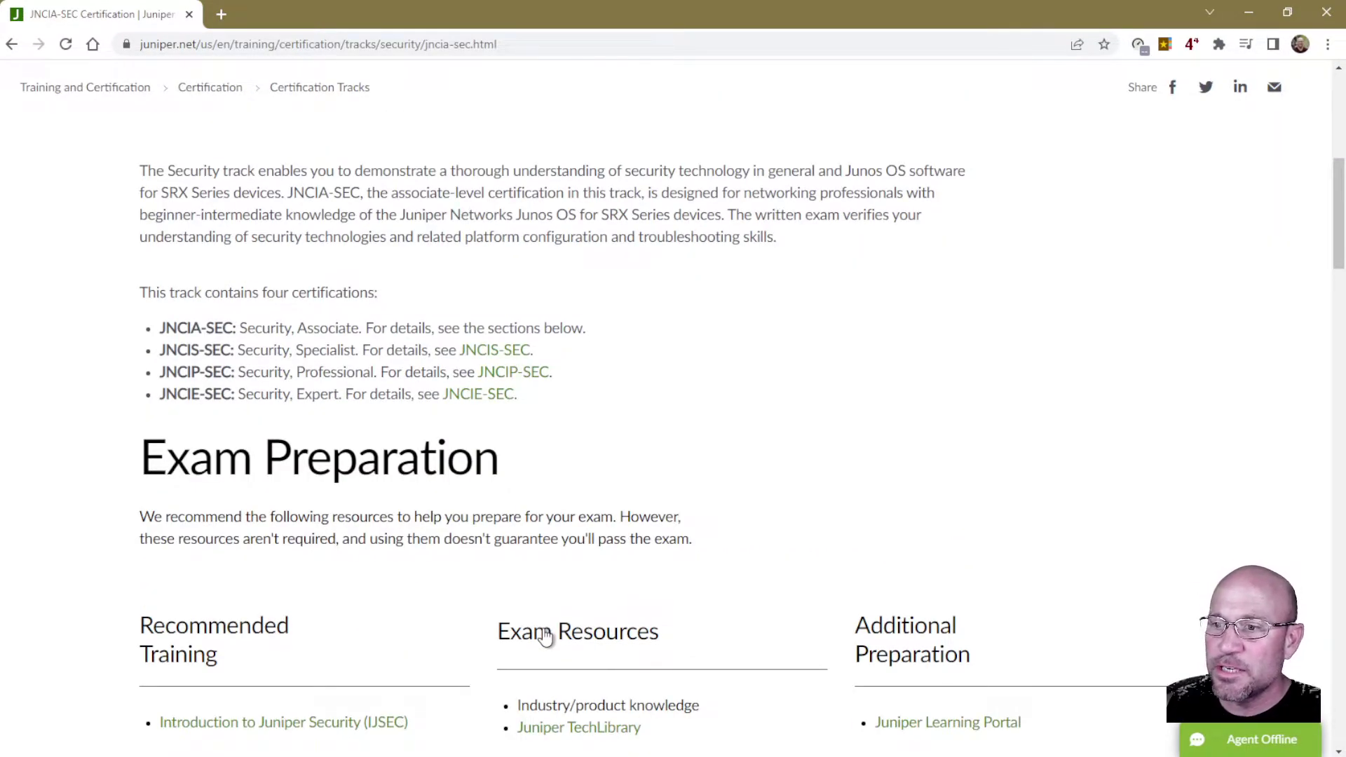
scroll(545, 636, "down", 5)
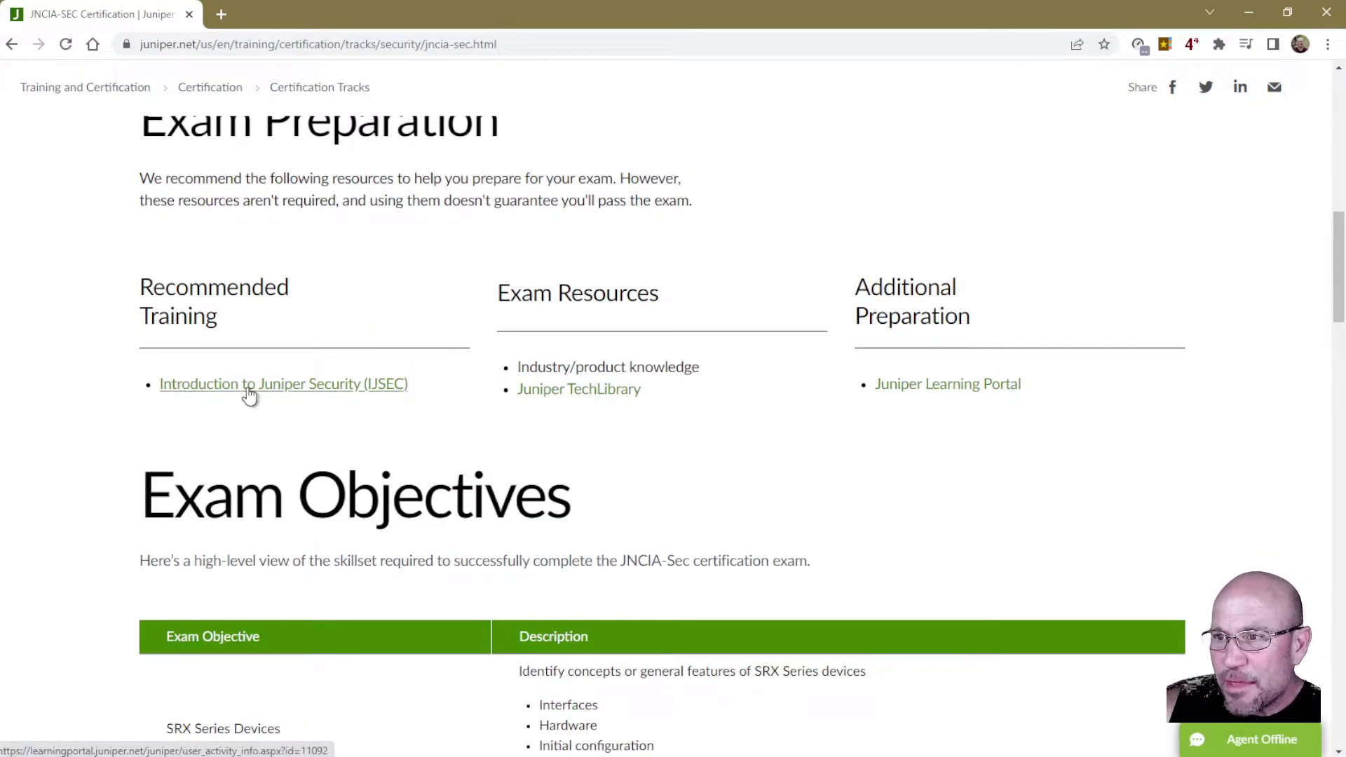
scroll(267, 568, "down", 4)
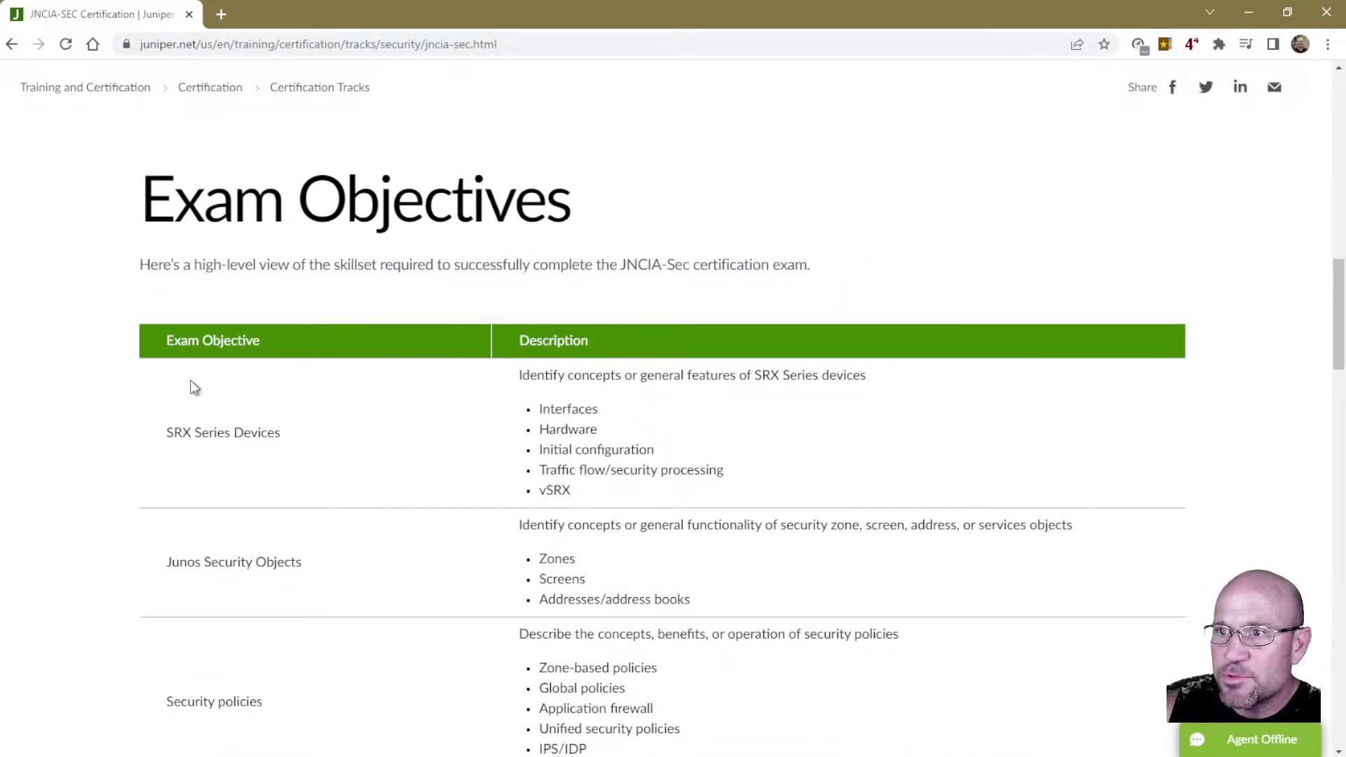
left_click_drag(164, 340, 752, 713)
scroll(756, 709, "down", 8)
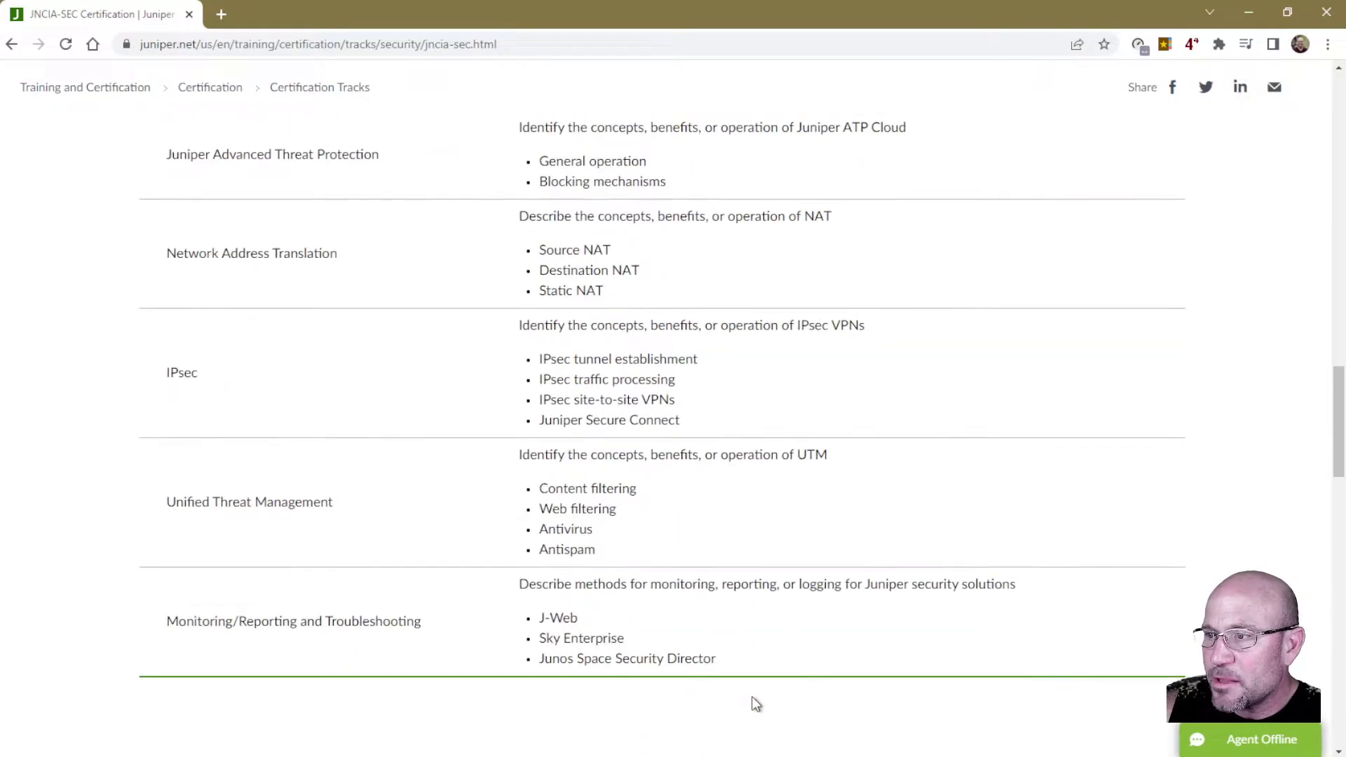
scroll(750, 631, "down", 2)
left_click(722, 532, "shift")
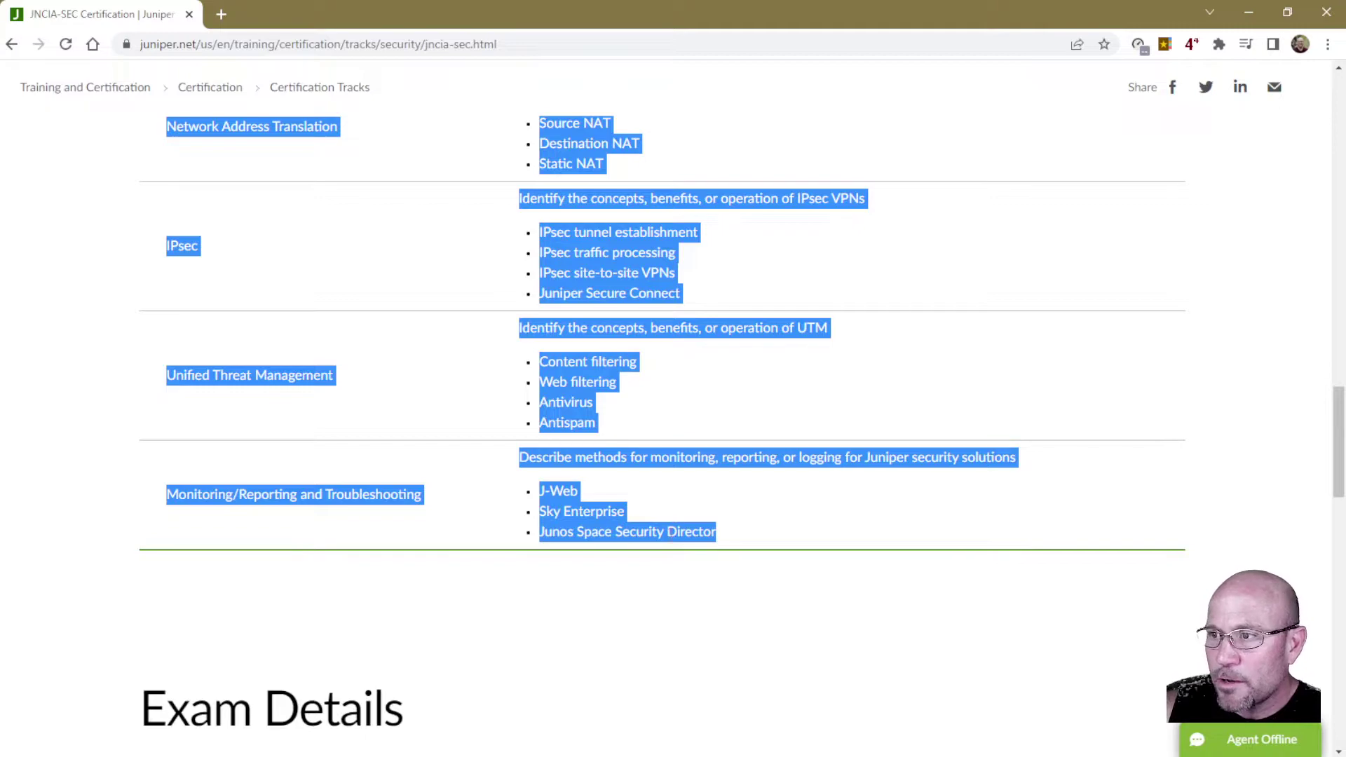
right_click(667, 536)
left_click(694, 552)
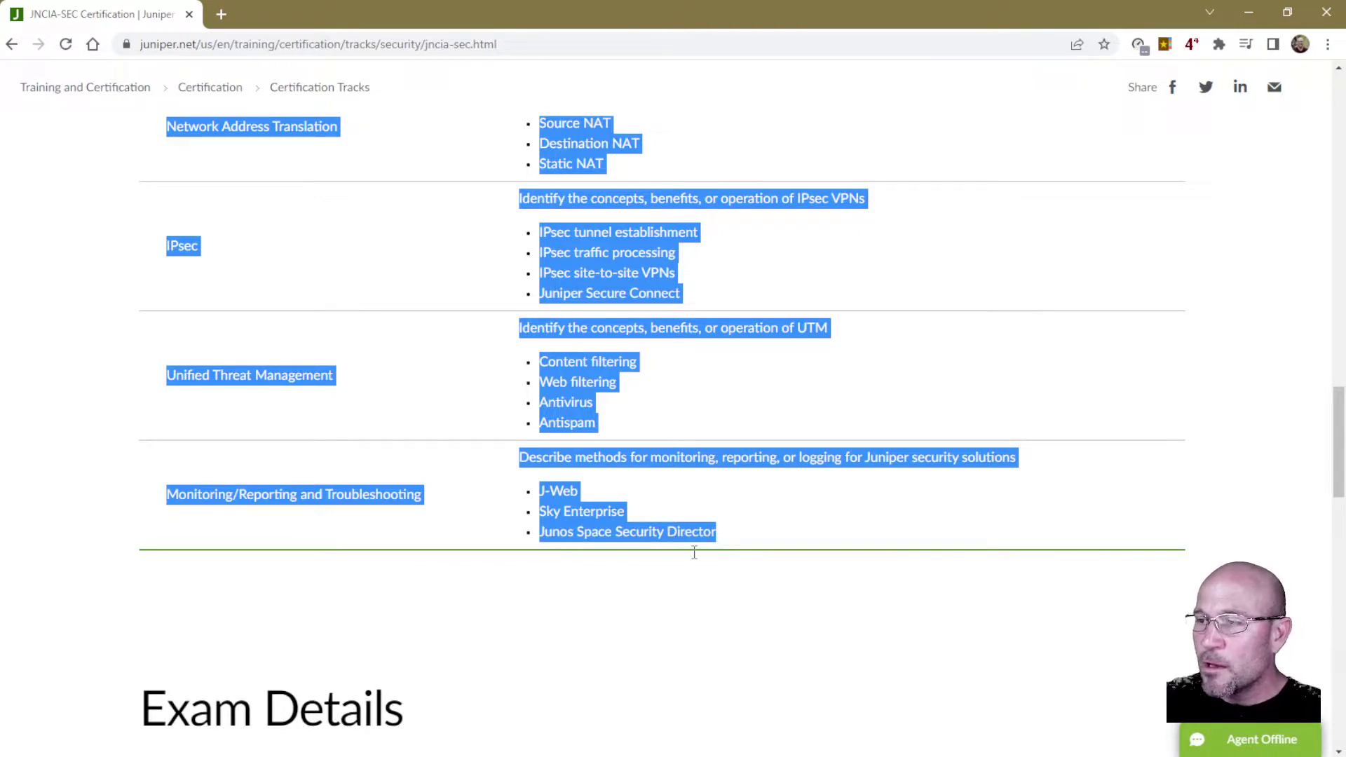
- Undo a formatted paste and paste the objectives into notes.docx with Keep Text Only
key("alt+Tab")
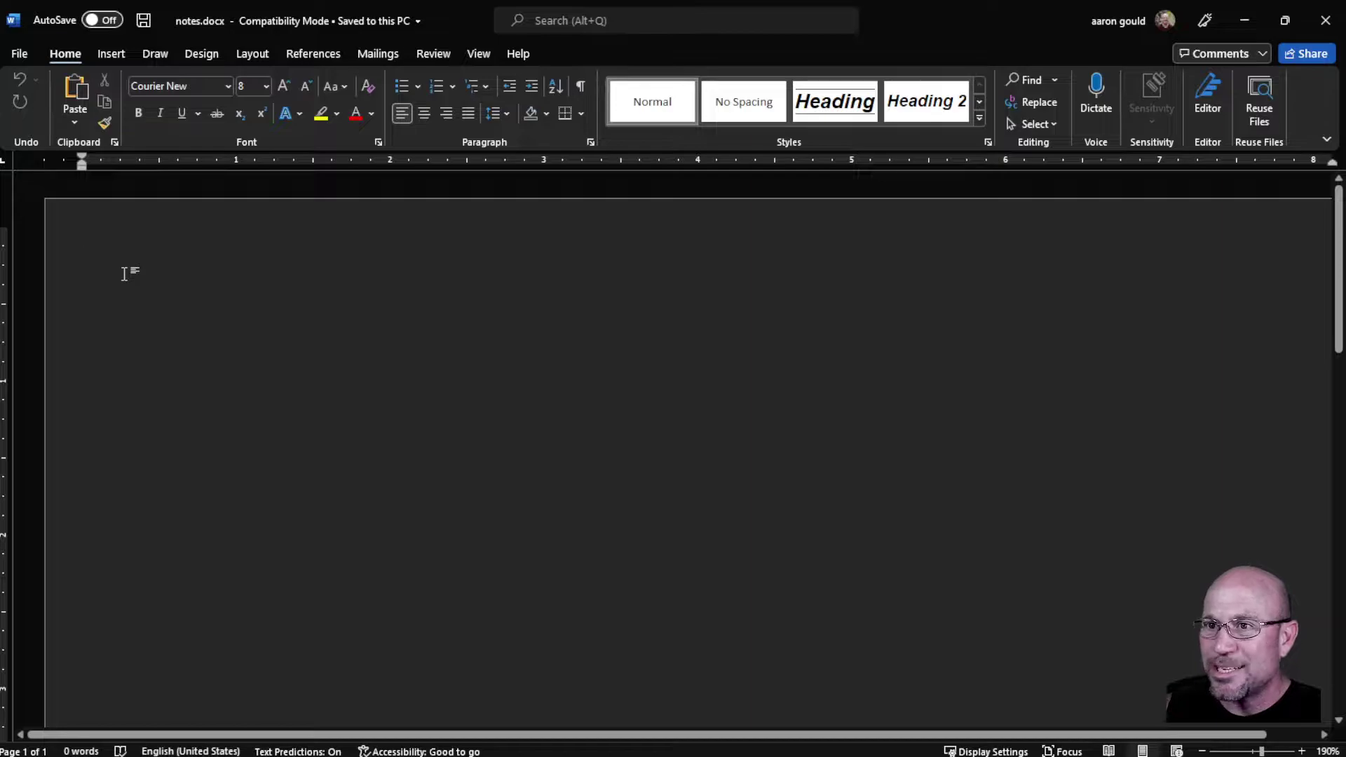
key("ctrl+v")
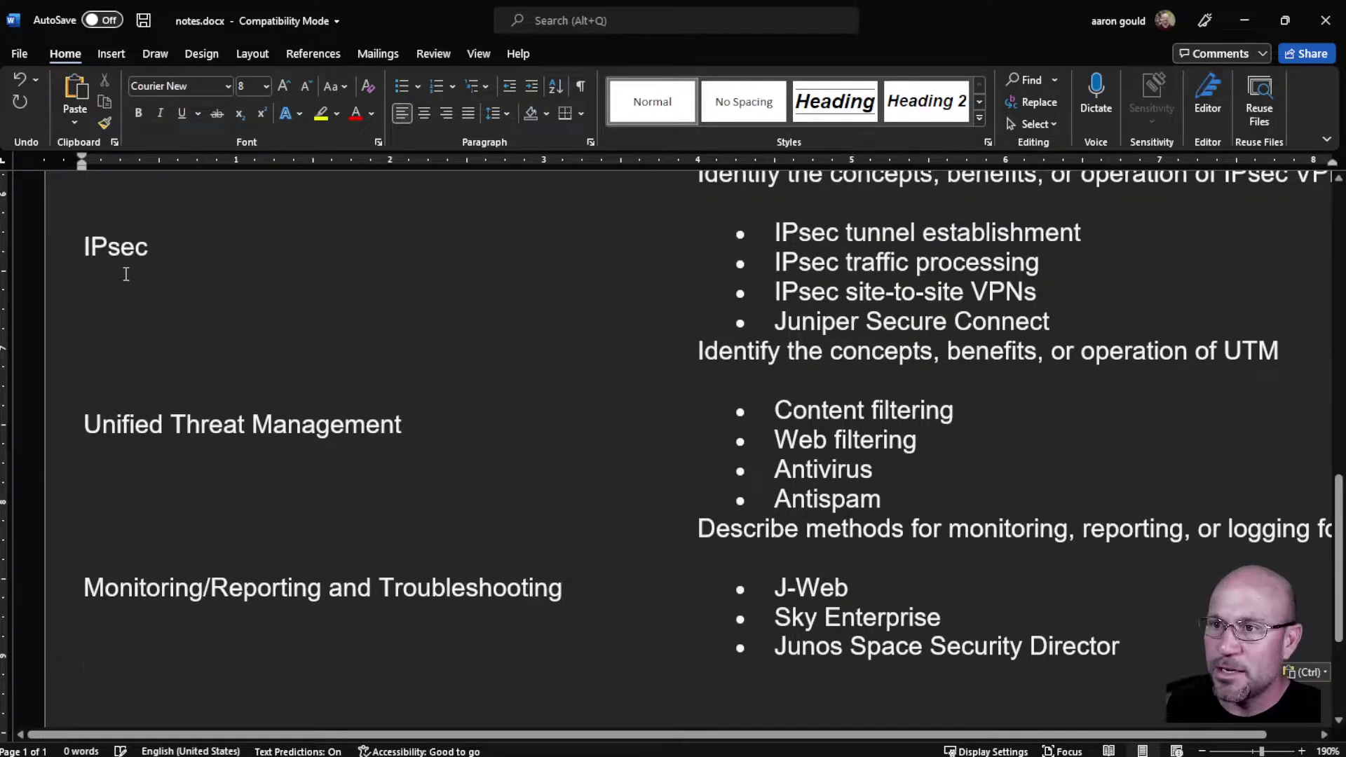
key("ctrl+z")
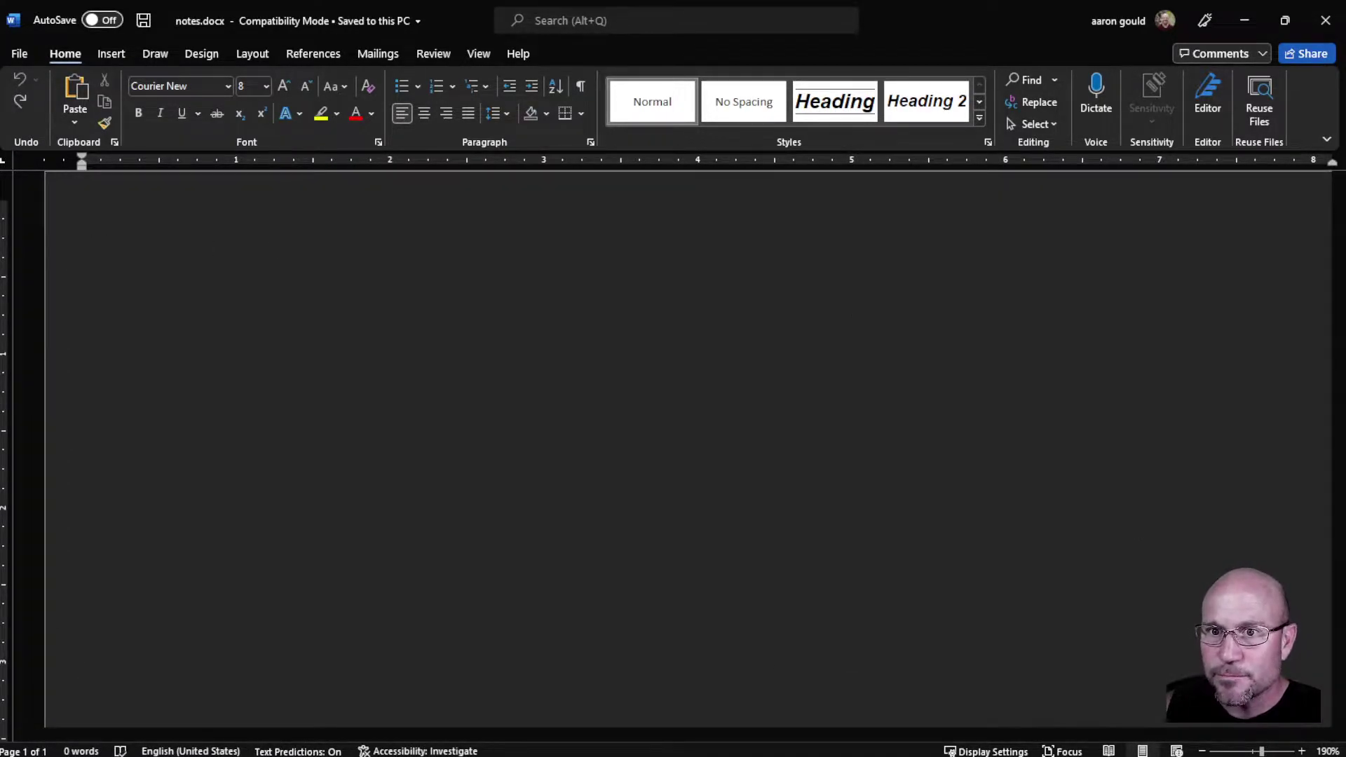
key("alt+Tab")
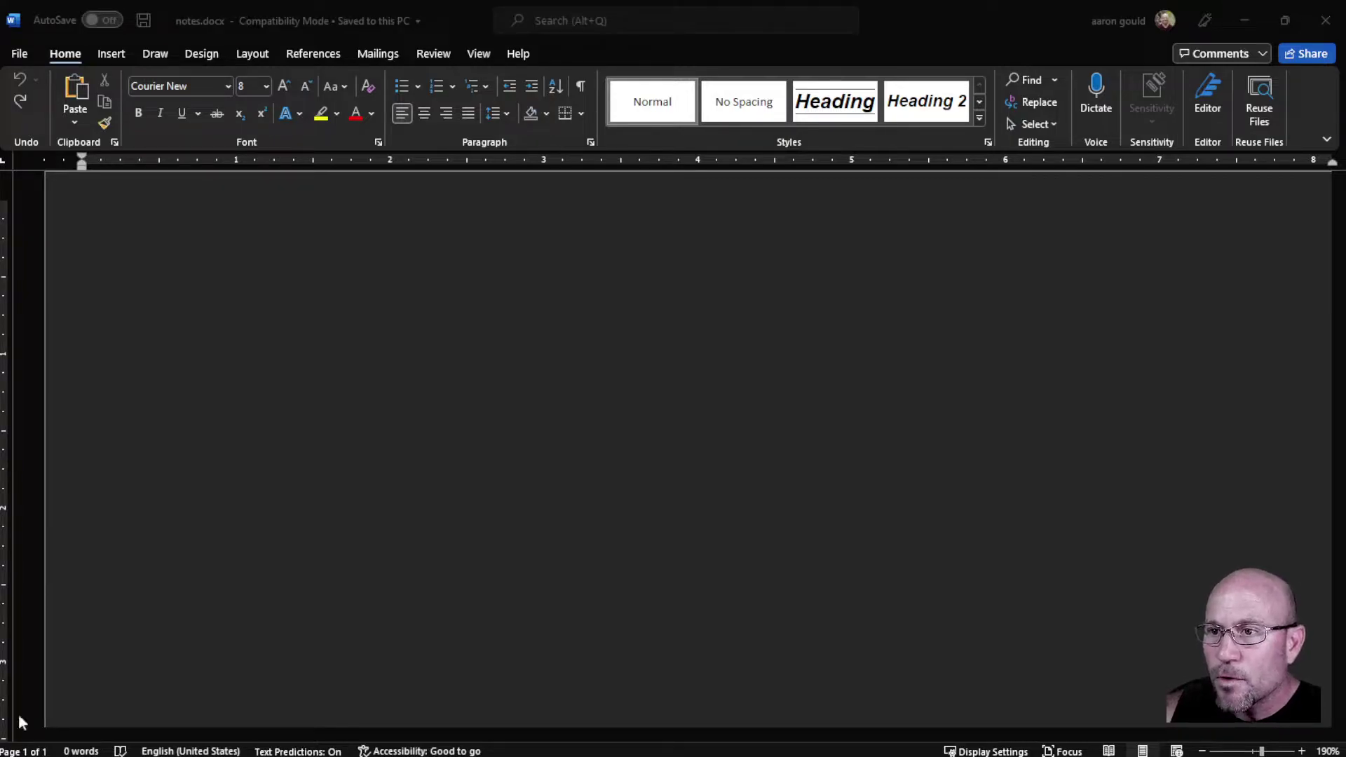
left_click(258, 276)
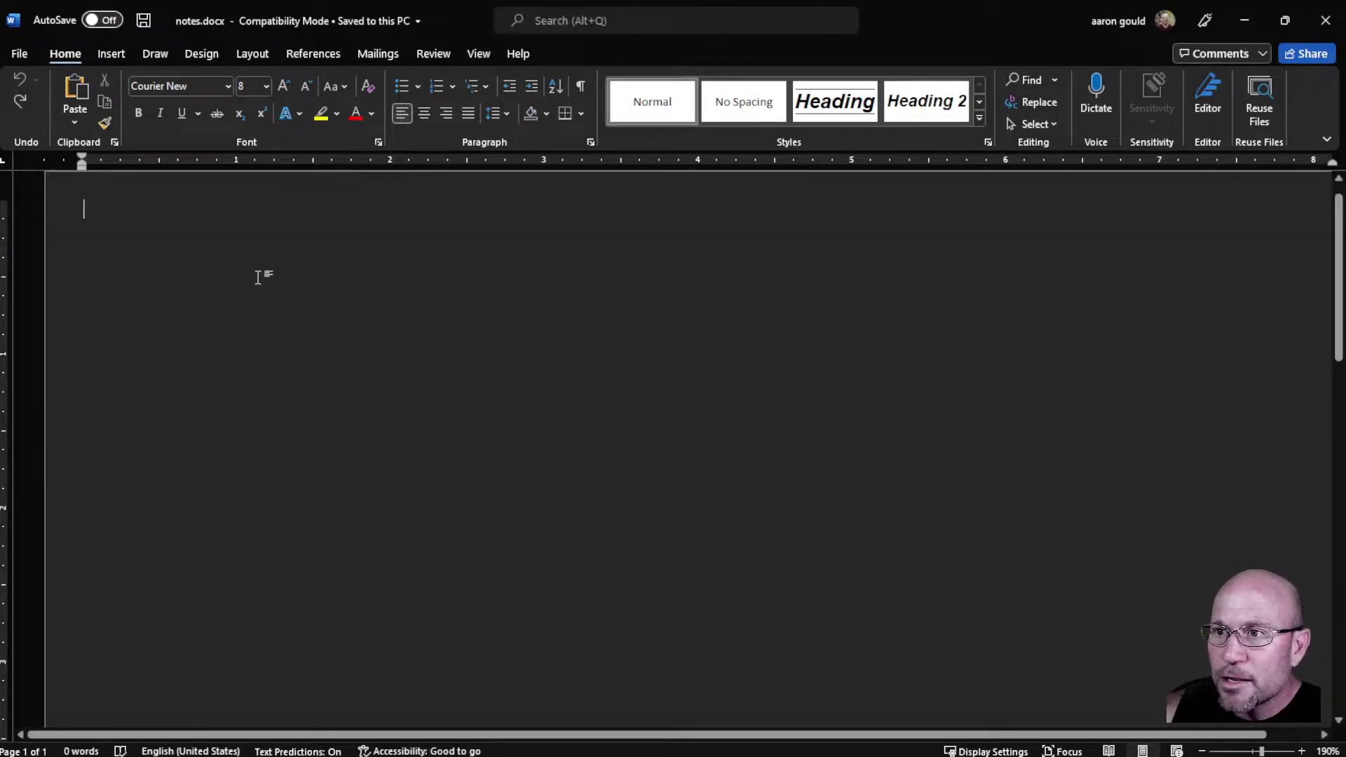
right_click(114, 220)
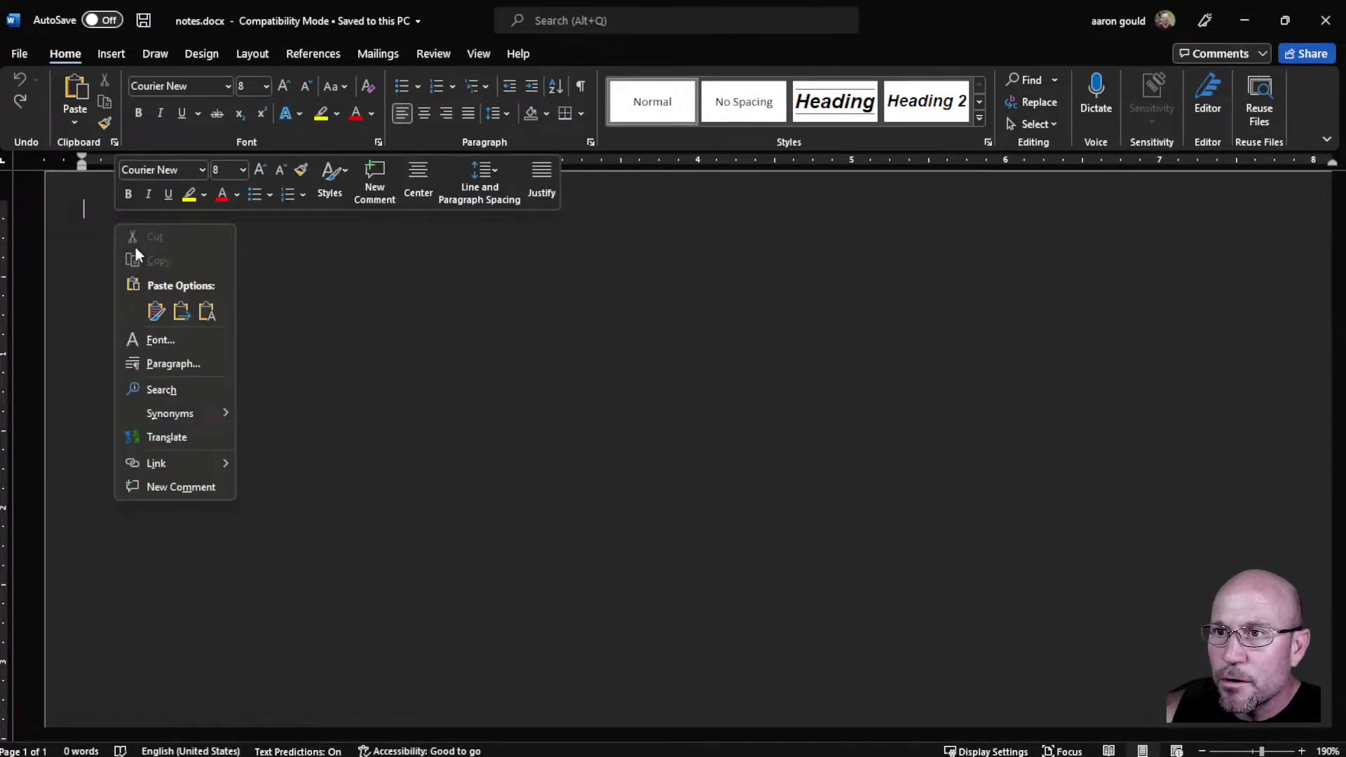
left_click(209, 310)
- Select the Exam Objective first line in the notes and deselect the browser's objectives table
scroll(209, 311, "up", 6)
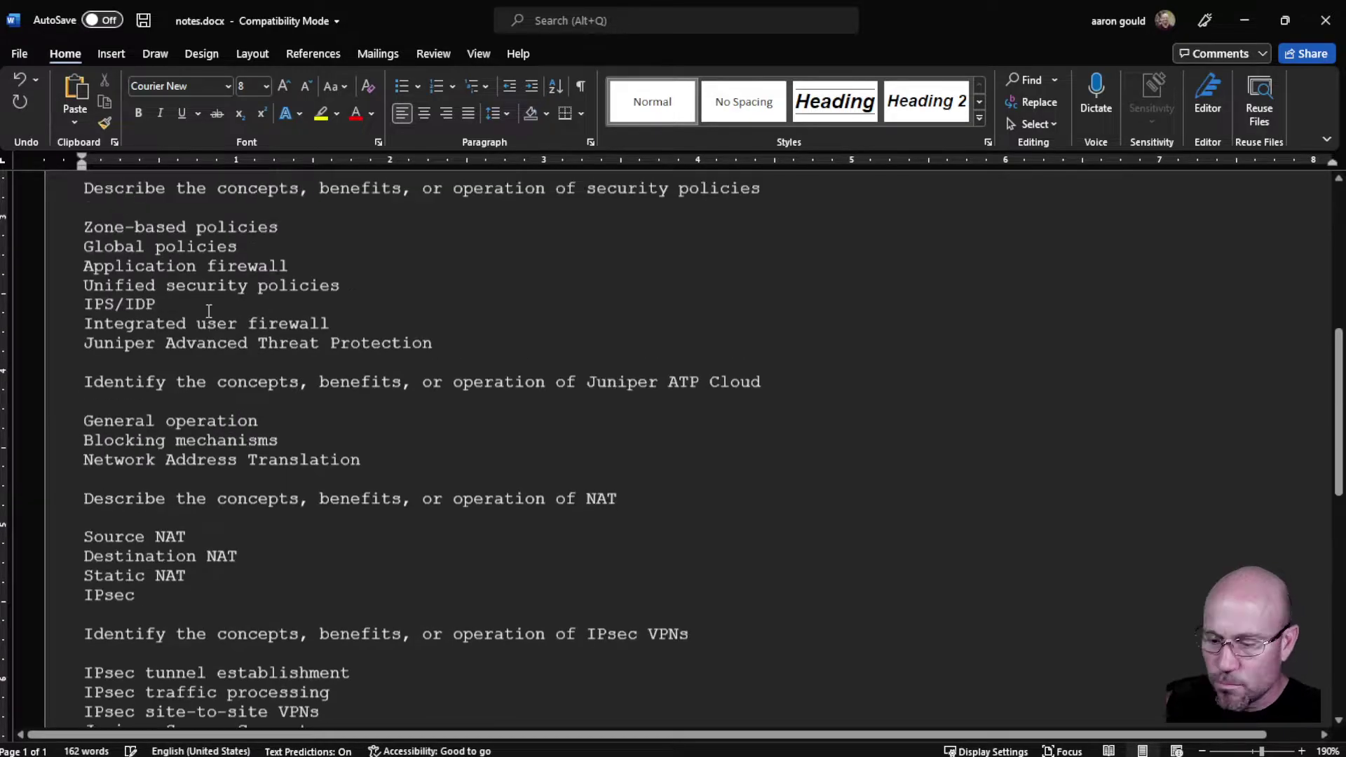
scroll(209, 311, "up", 5)
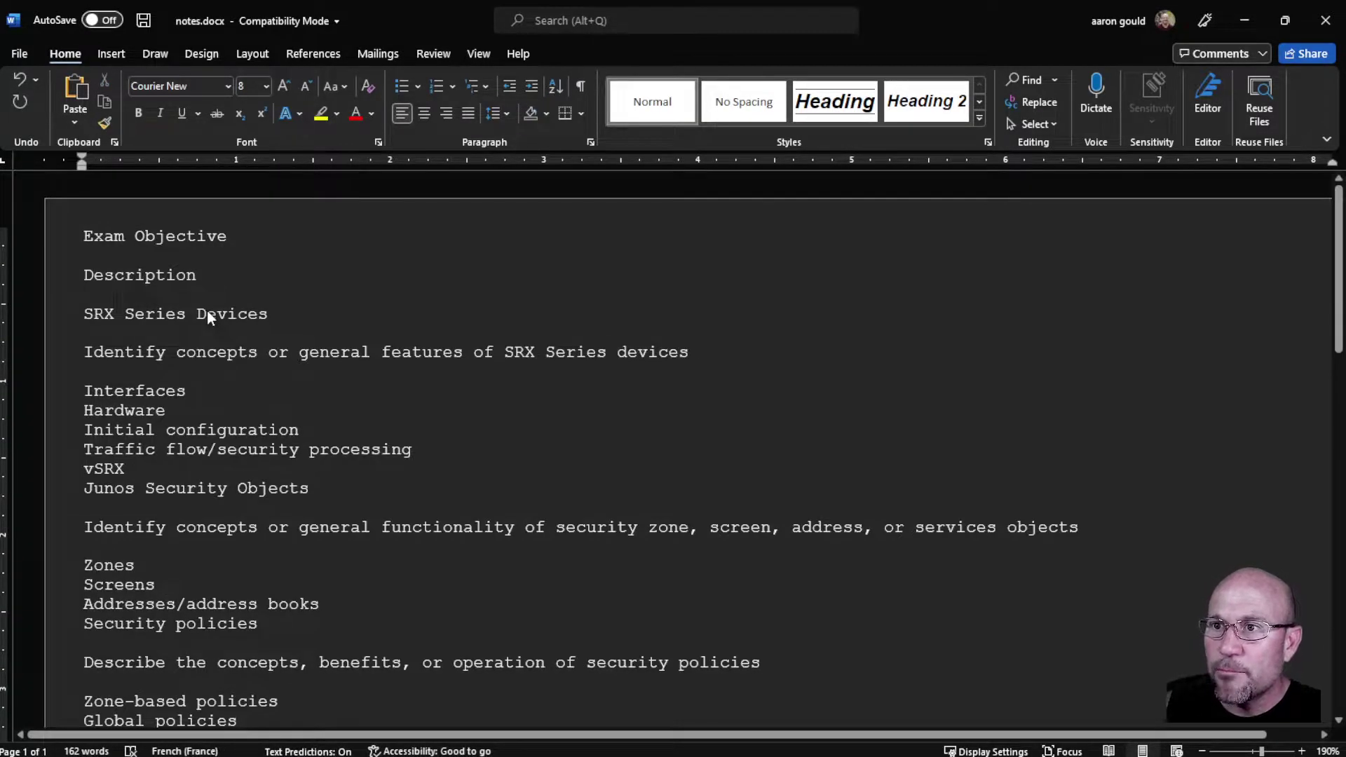
key("ctrl+Home")
key("shift+Down")
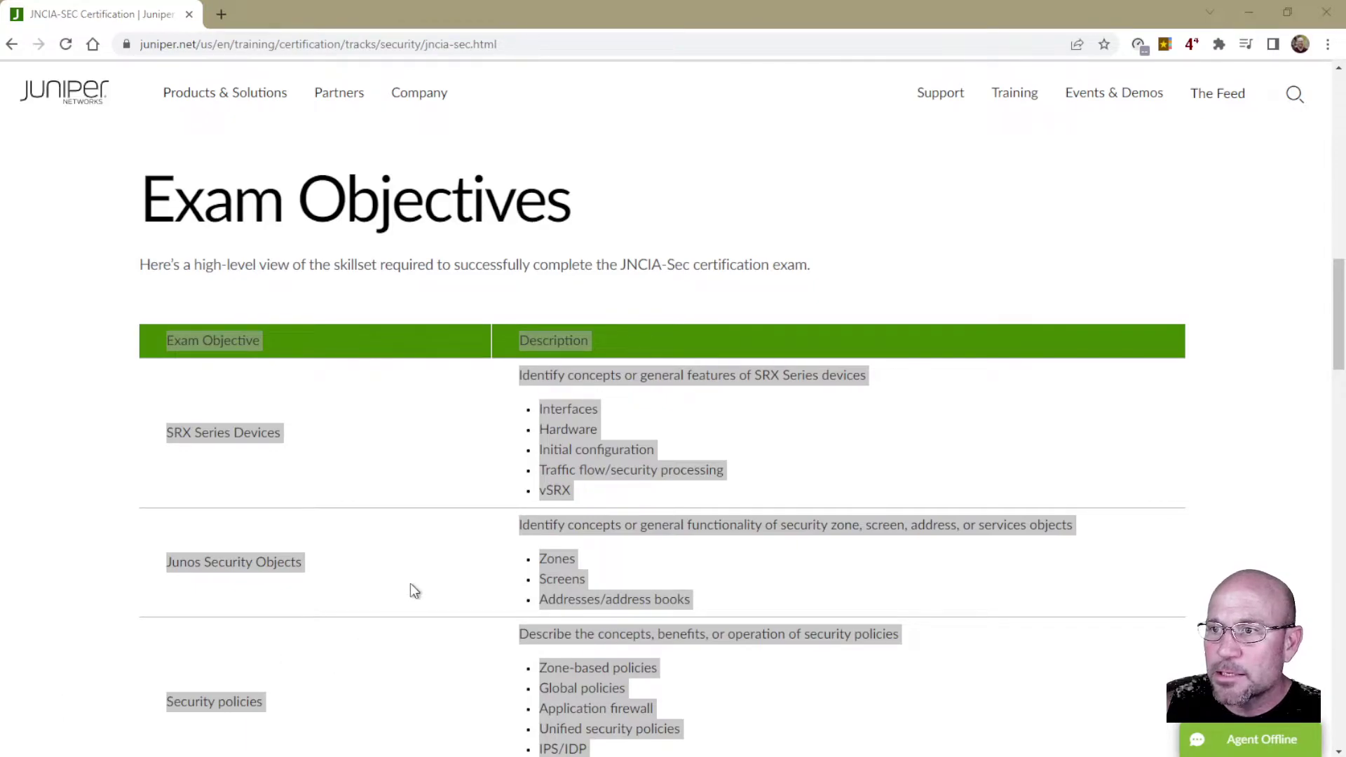
key("alt+Tab")
left_click(312, 421)
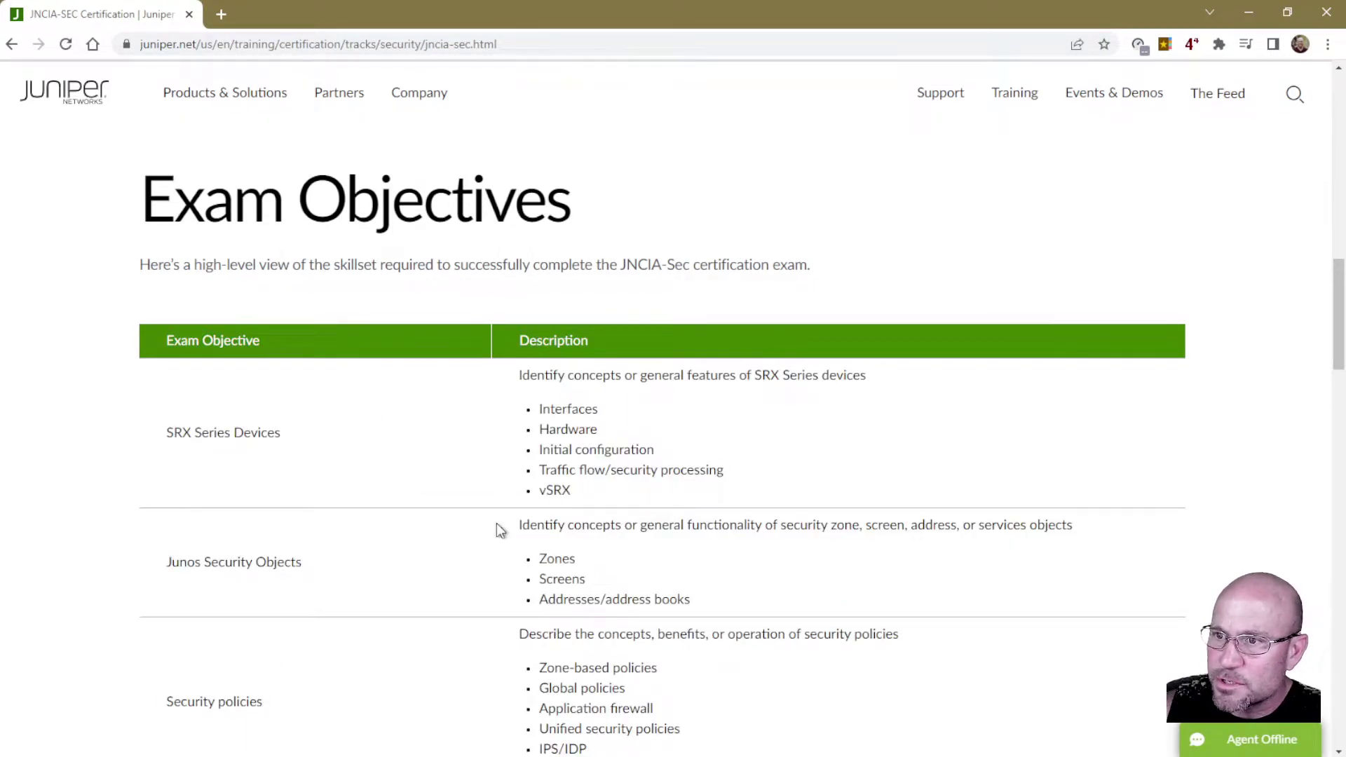
key("alt+Tab")
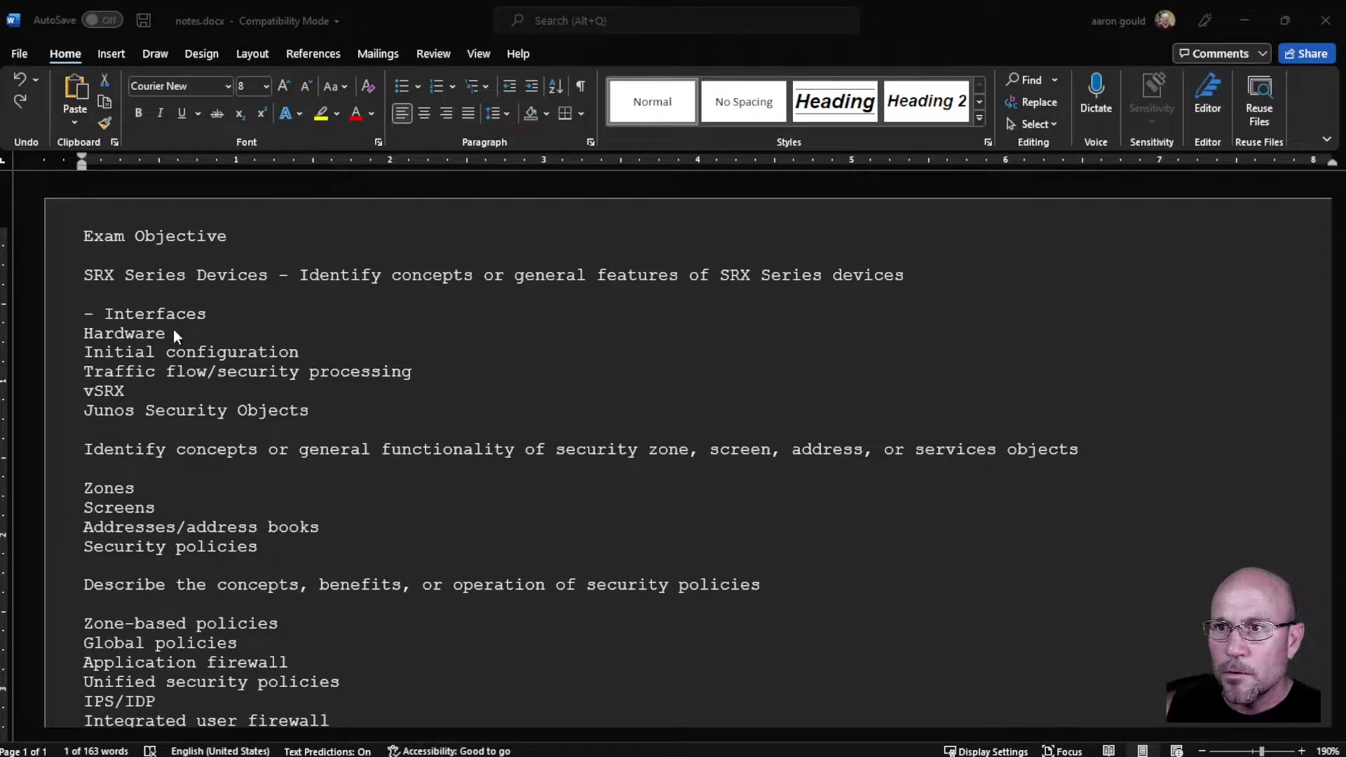
- Add a dash before Hardware, Initial configuration, Traffic flow/security processing and vSRX
key("Down")
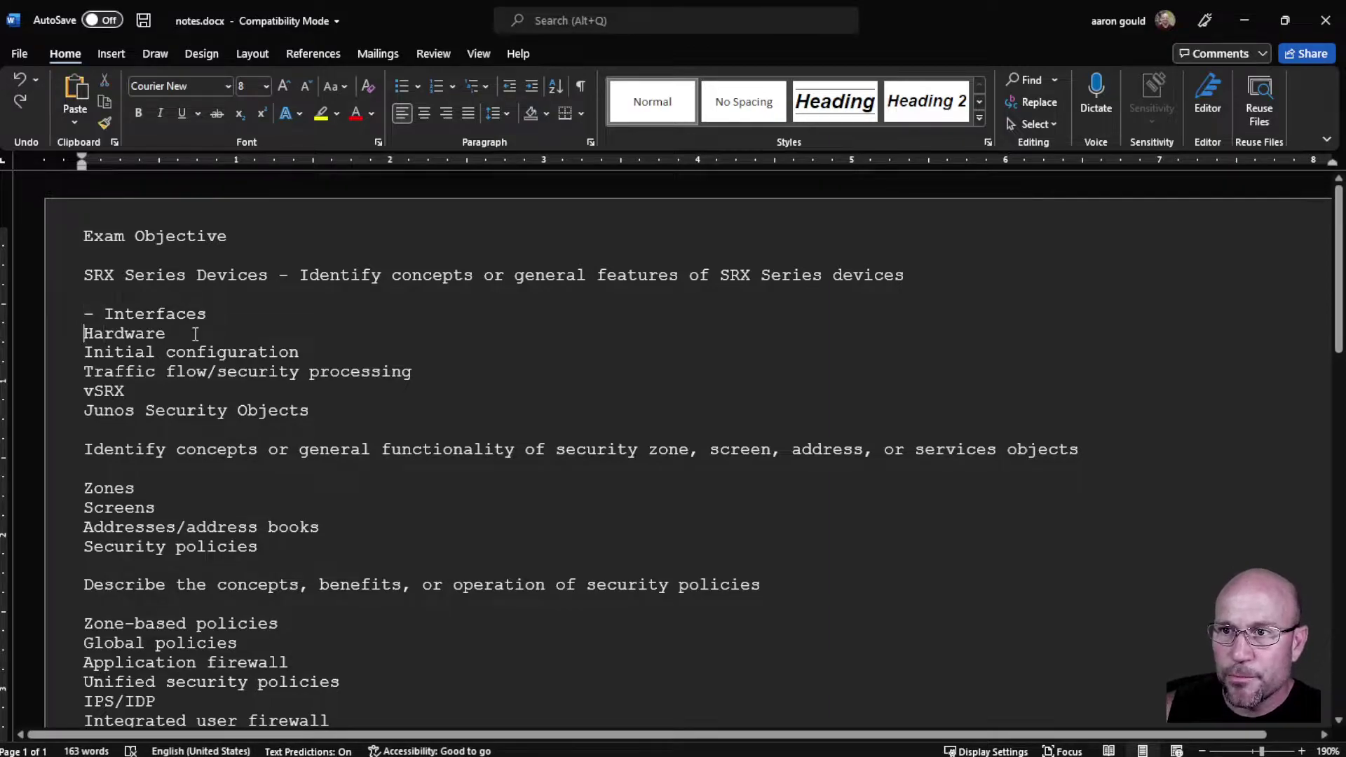
type("-")
key("Down")
key("Home")
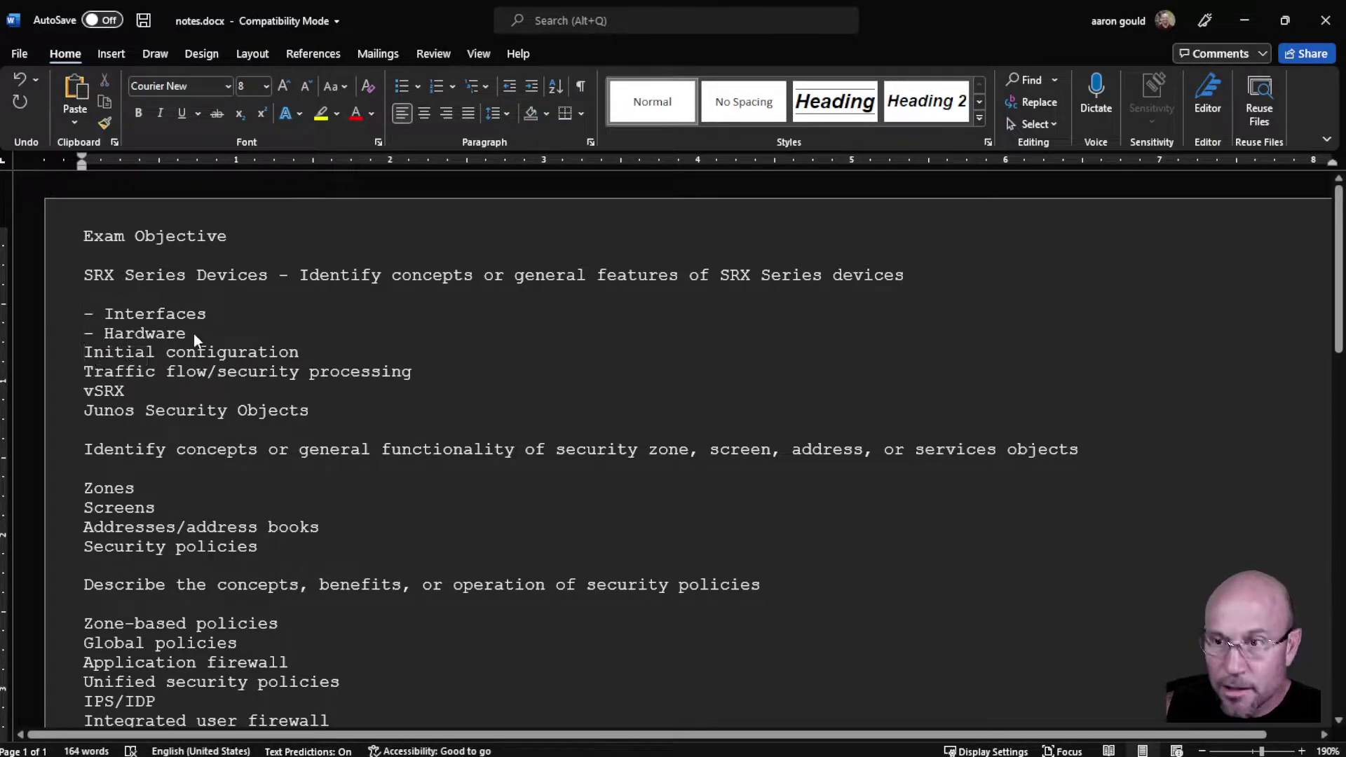
type("-")
key("Down")
key("Home")
type("-")
type("-")
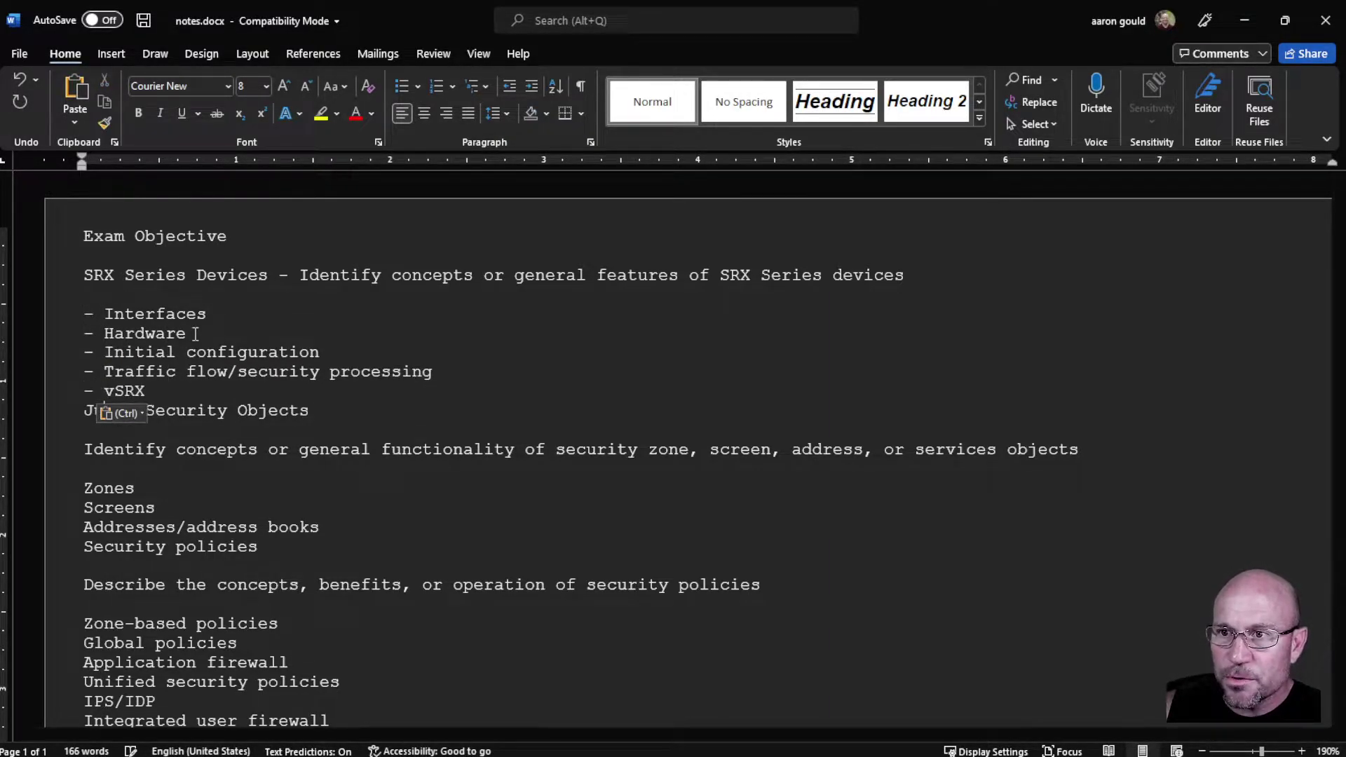
key("Down")
key("Home")
type("-")
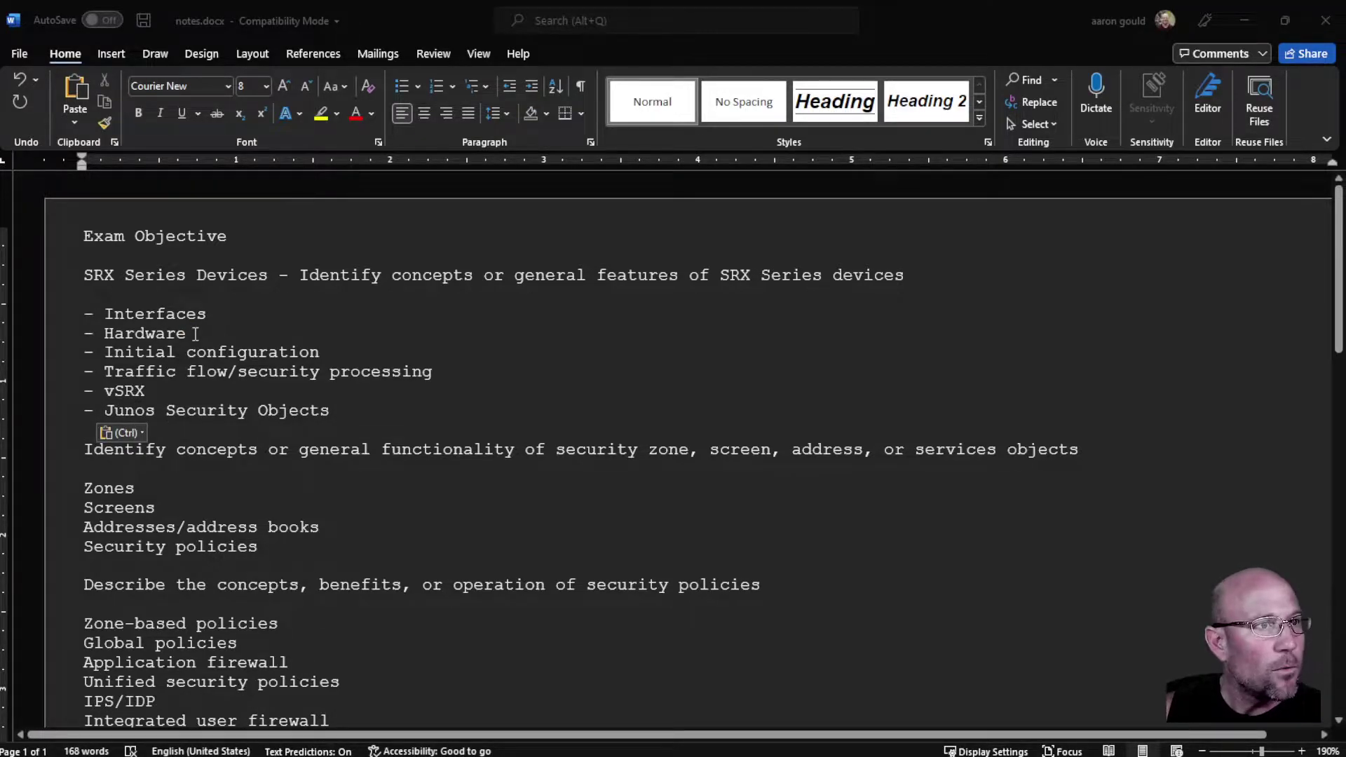
- Join the Junos Security Objects heading to its description, separated by a dash
key("alt+Tab")
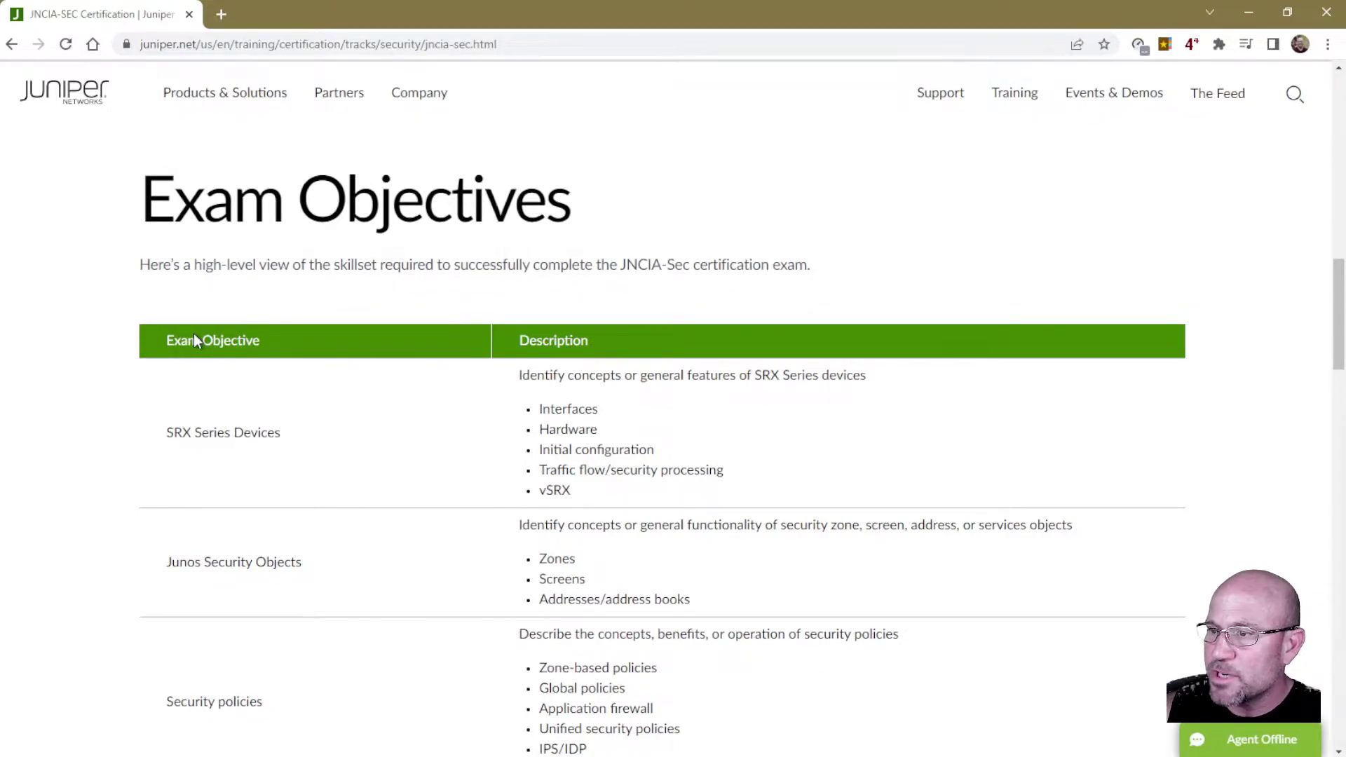
key("alt+Tab")
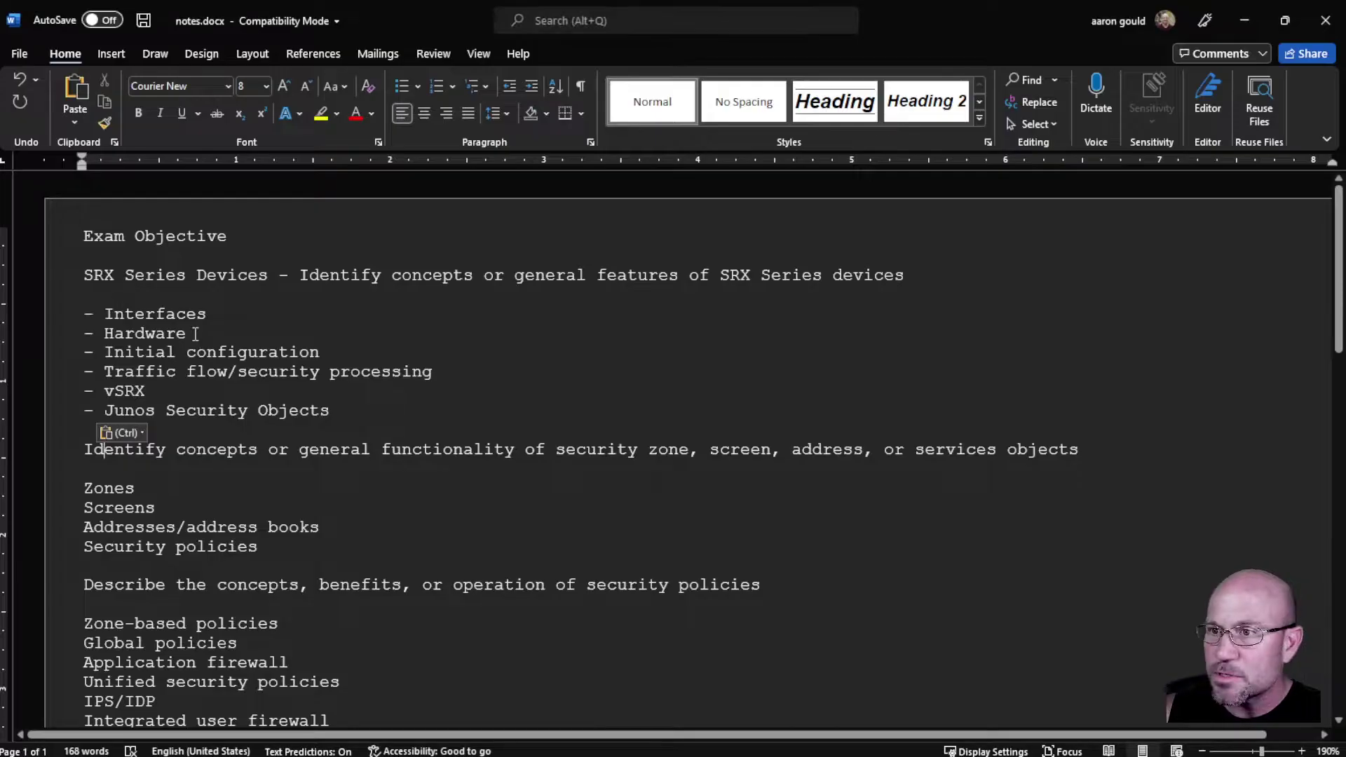
key("BackSpace")
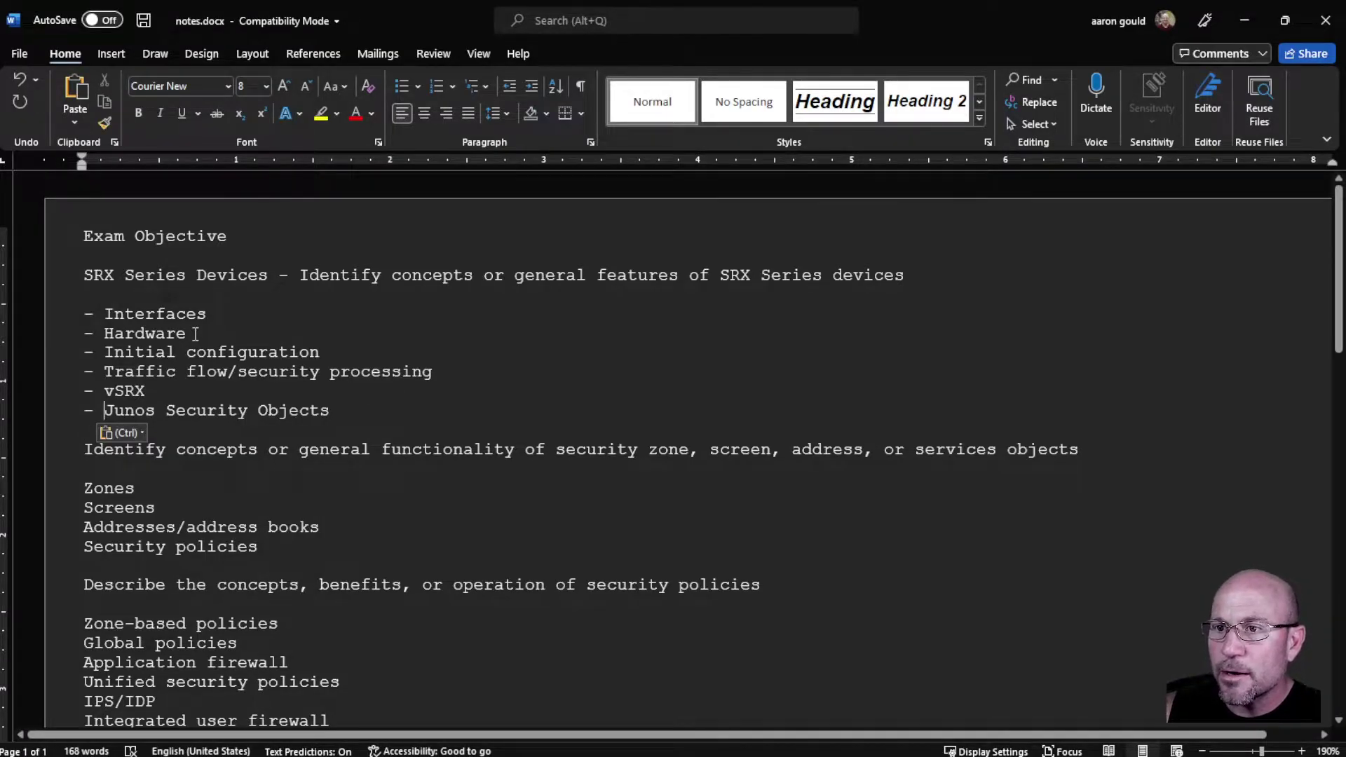
key("BackSpace")
key("BackSpace")
key("Return")
key("Return")
key("Down")
key("Delete")
key("BackSpace")
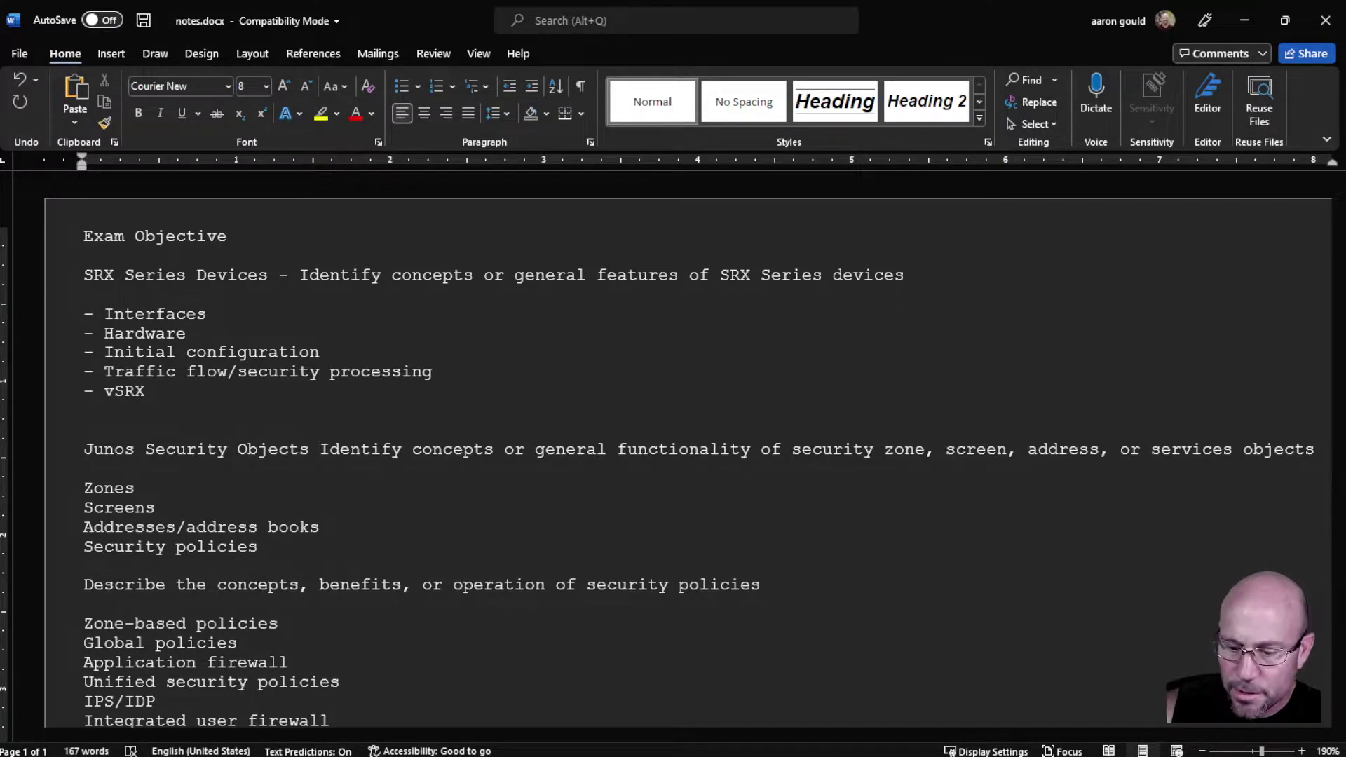
type("-")
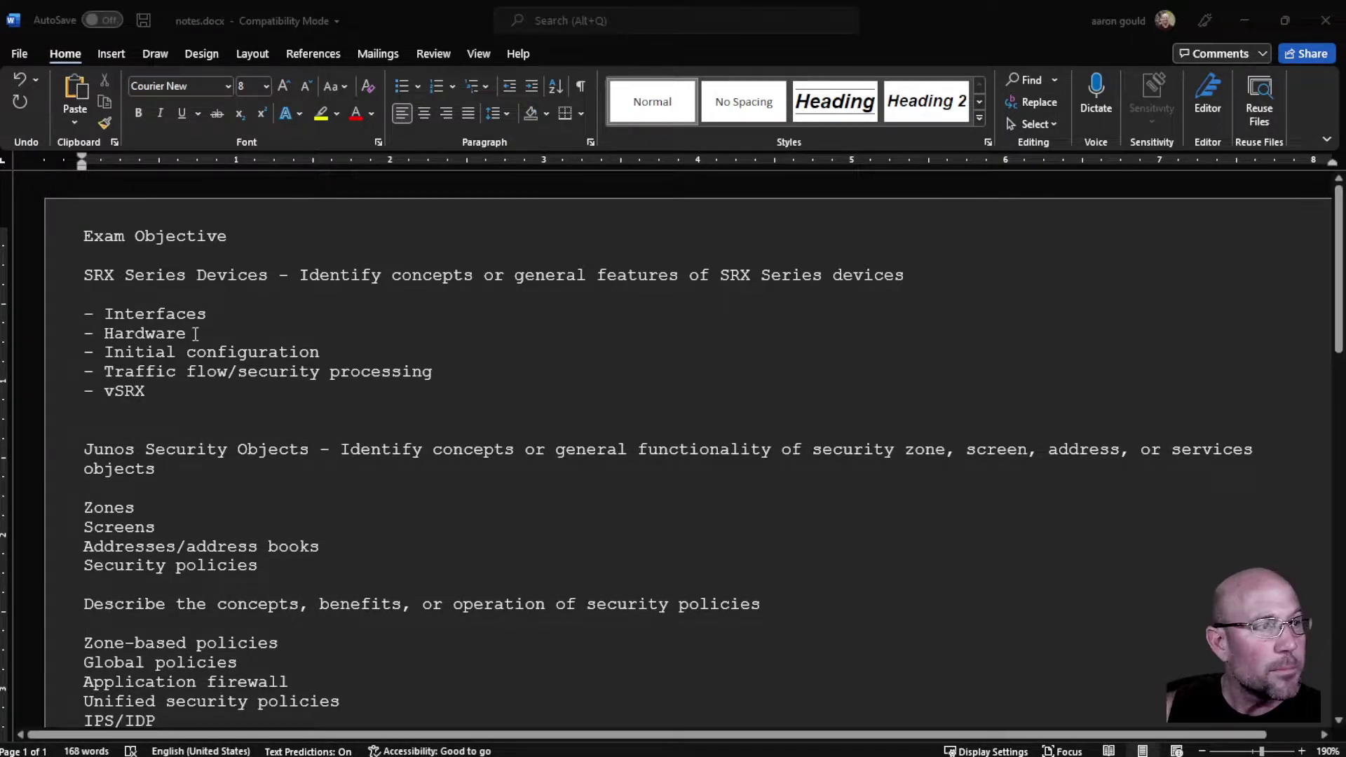
- Dash-prefix Zones, Screens and Addresses/address books, and add a blank line above Security policies
key("alt+Tab")
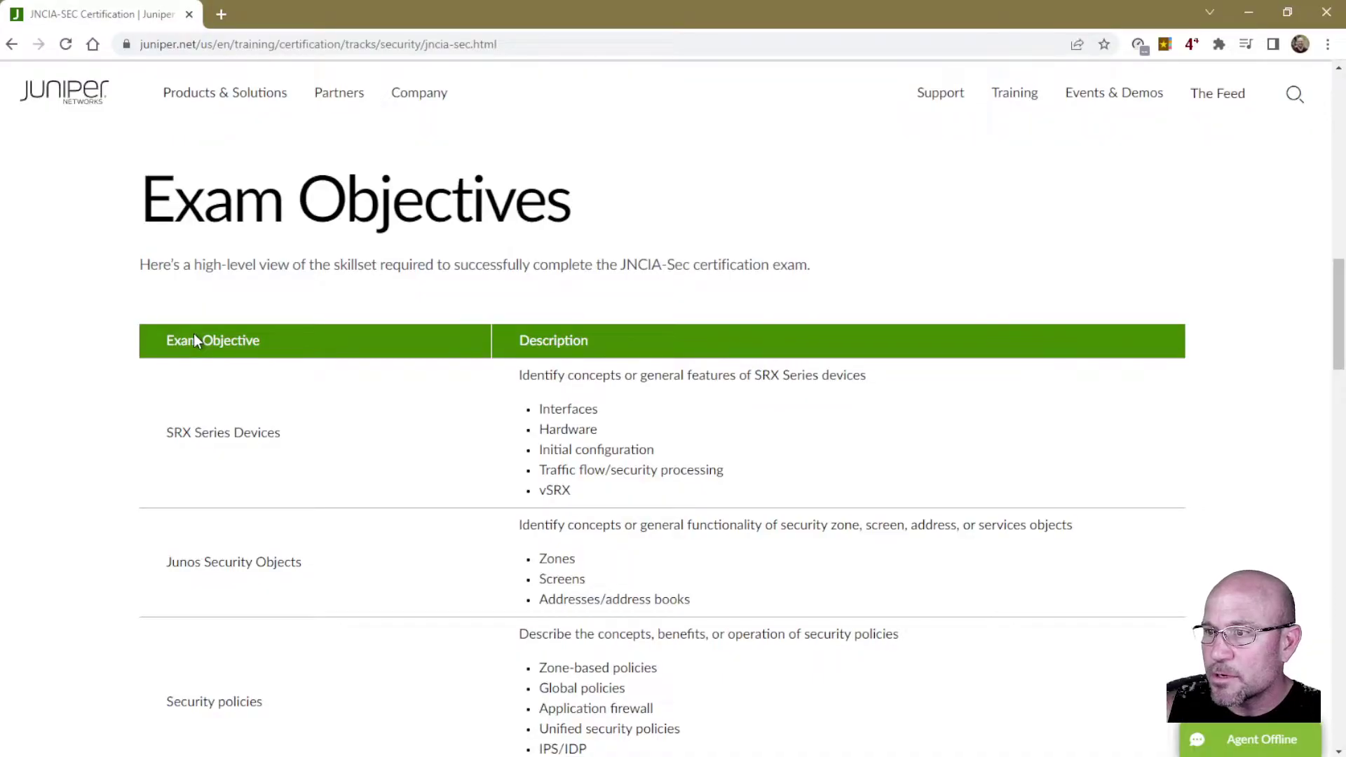
key("alt+Tab")
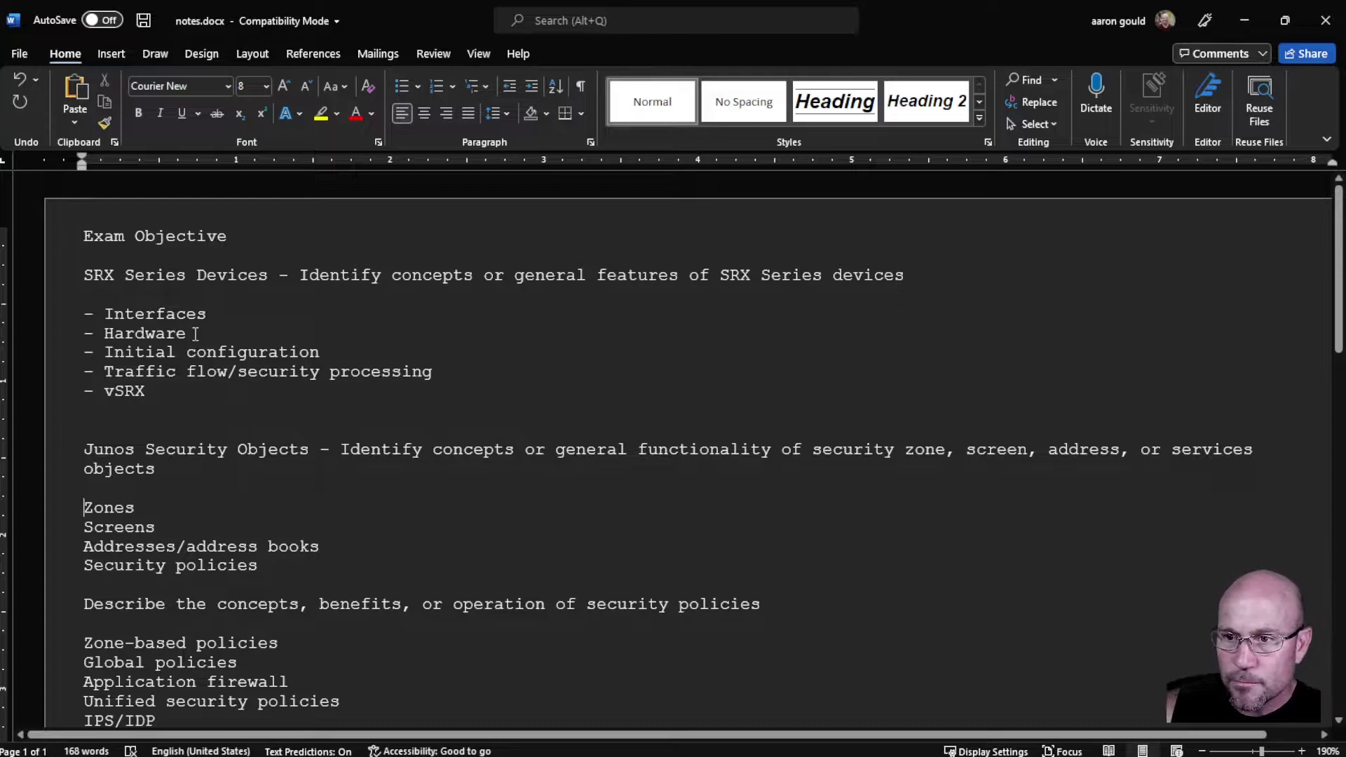
type("-")
key("ctrl+z")
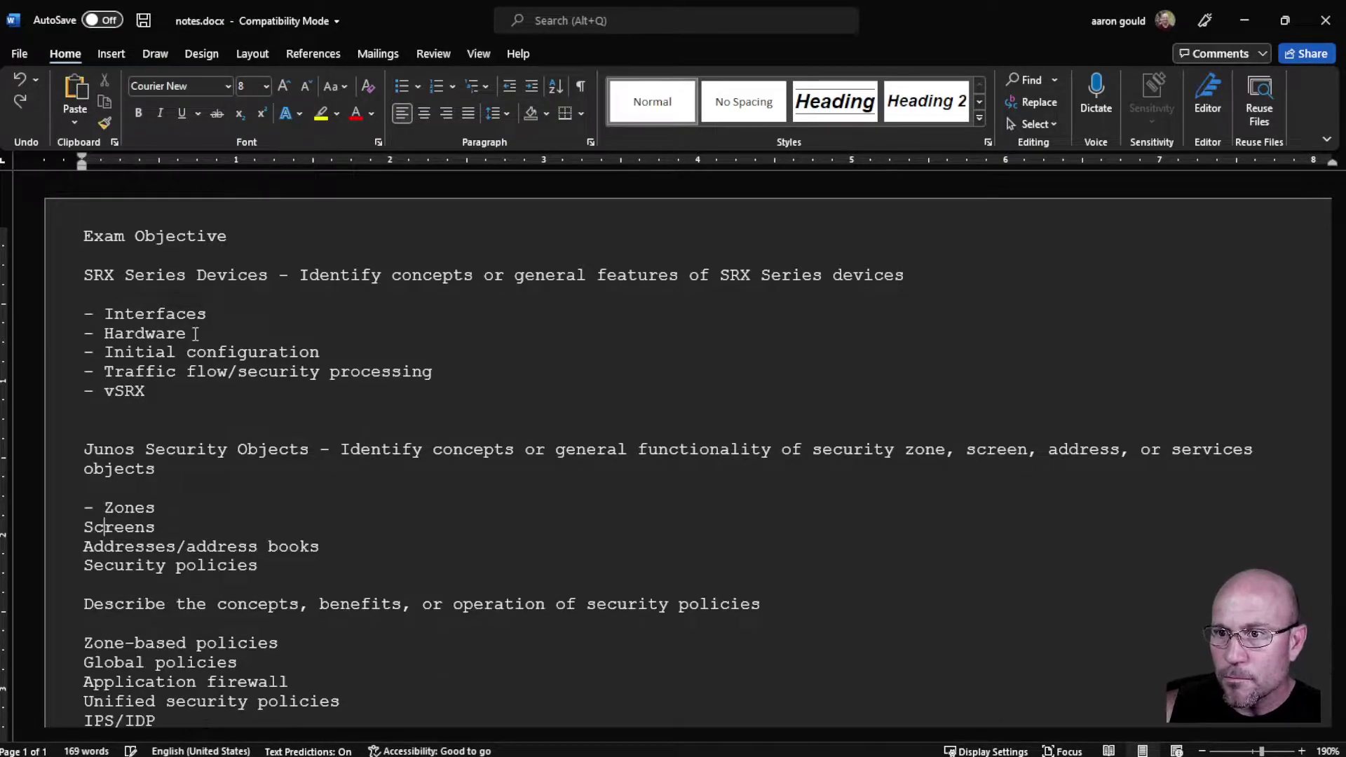
type("-")
key("Down")
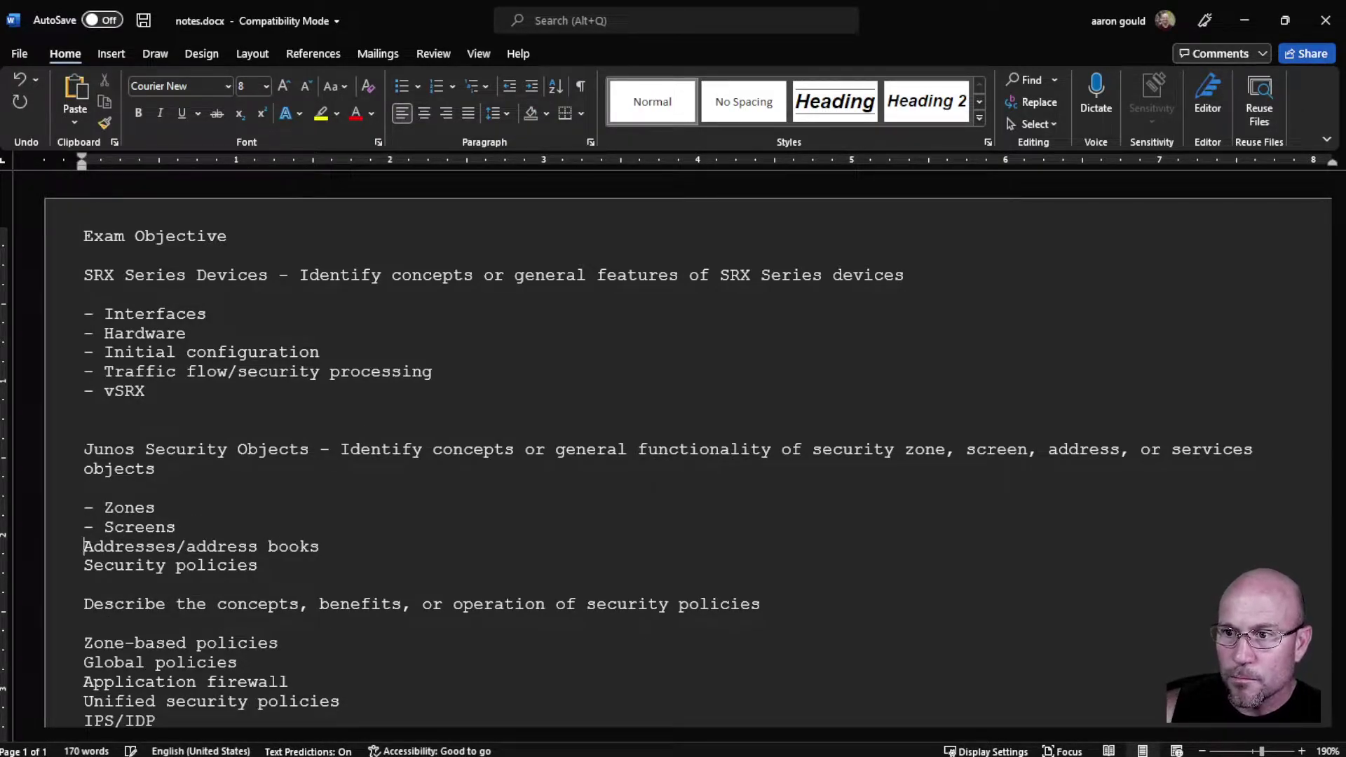
type("-")
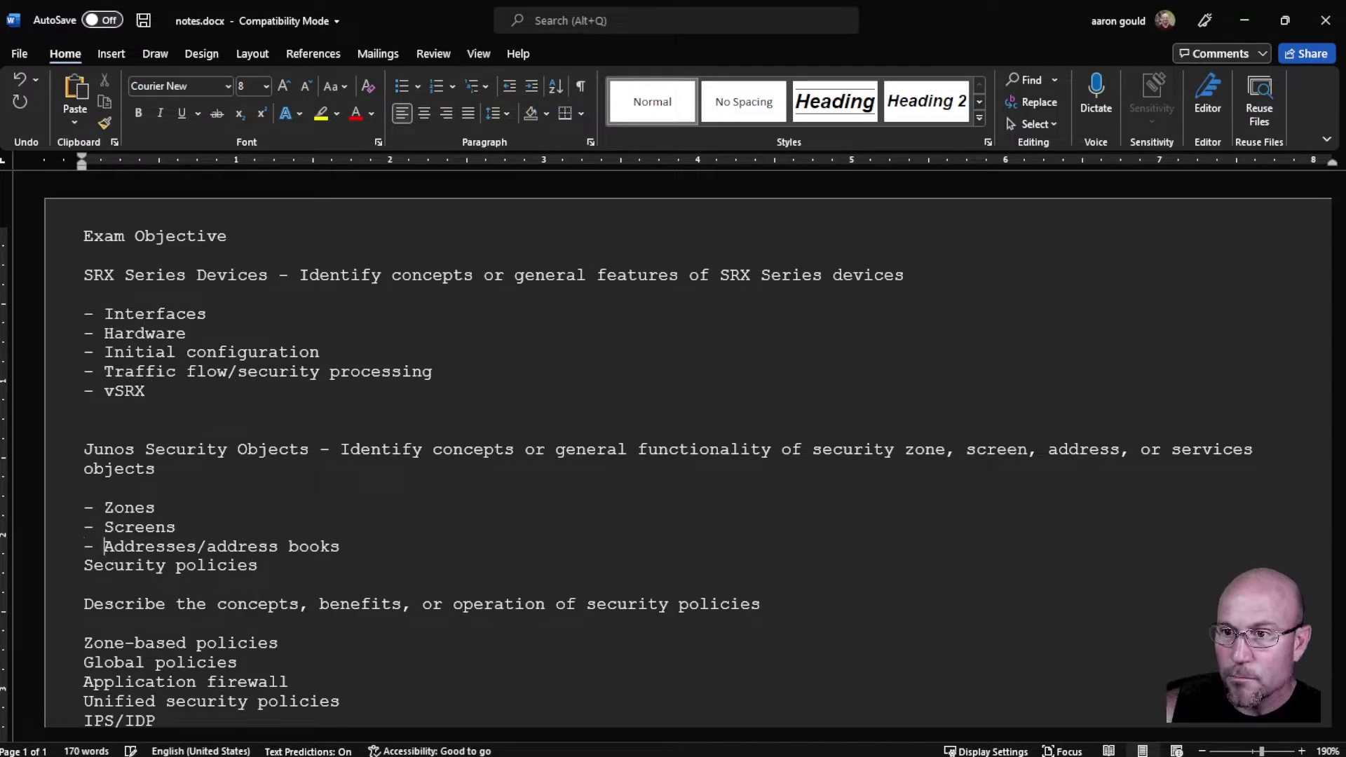
key("Return")
key("alt+Tab")
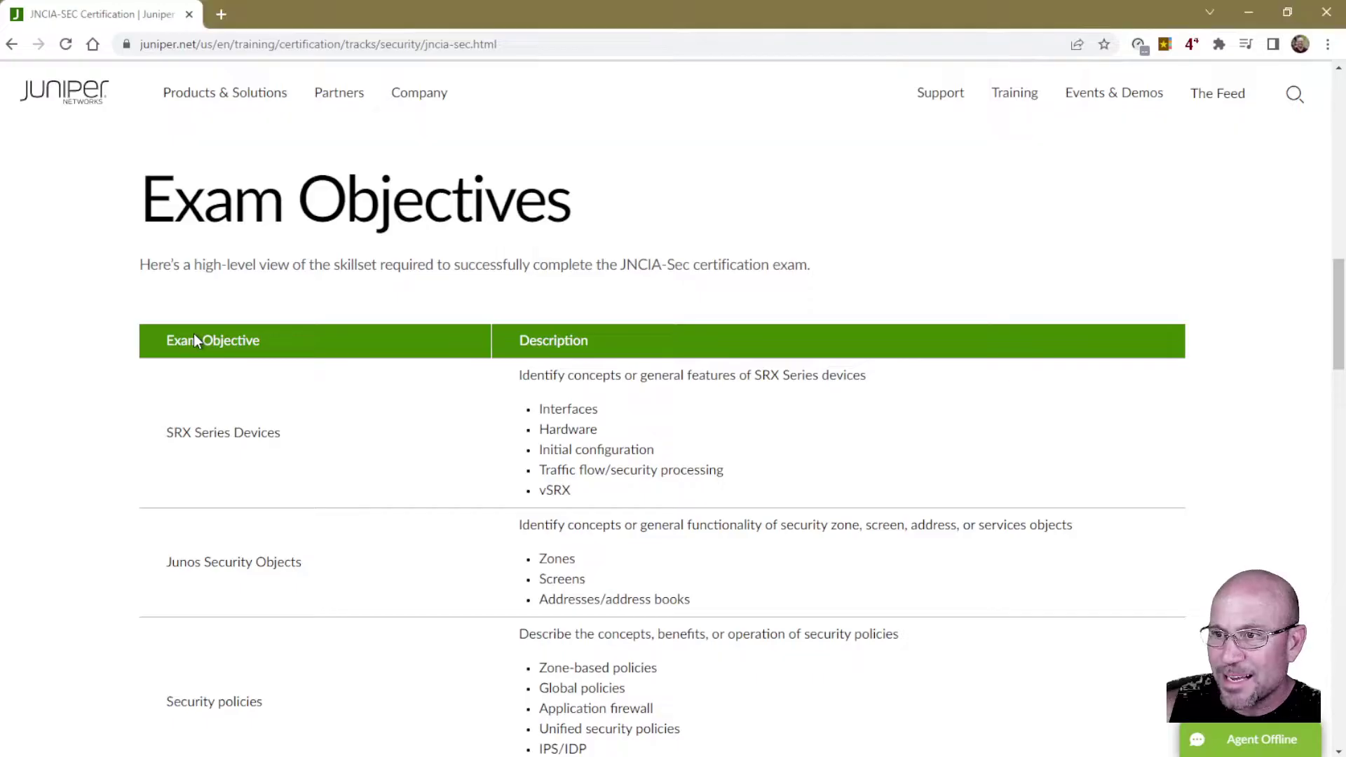
- Add a dash before J-Web, Sky Enterprise and Junos Space Security Director
scroll(194, 340, "down", 2)
key("alt+Tab")
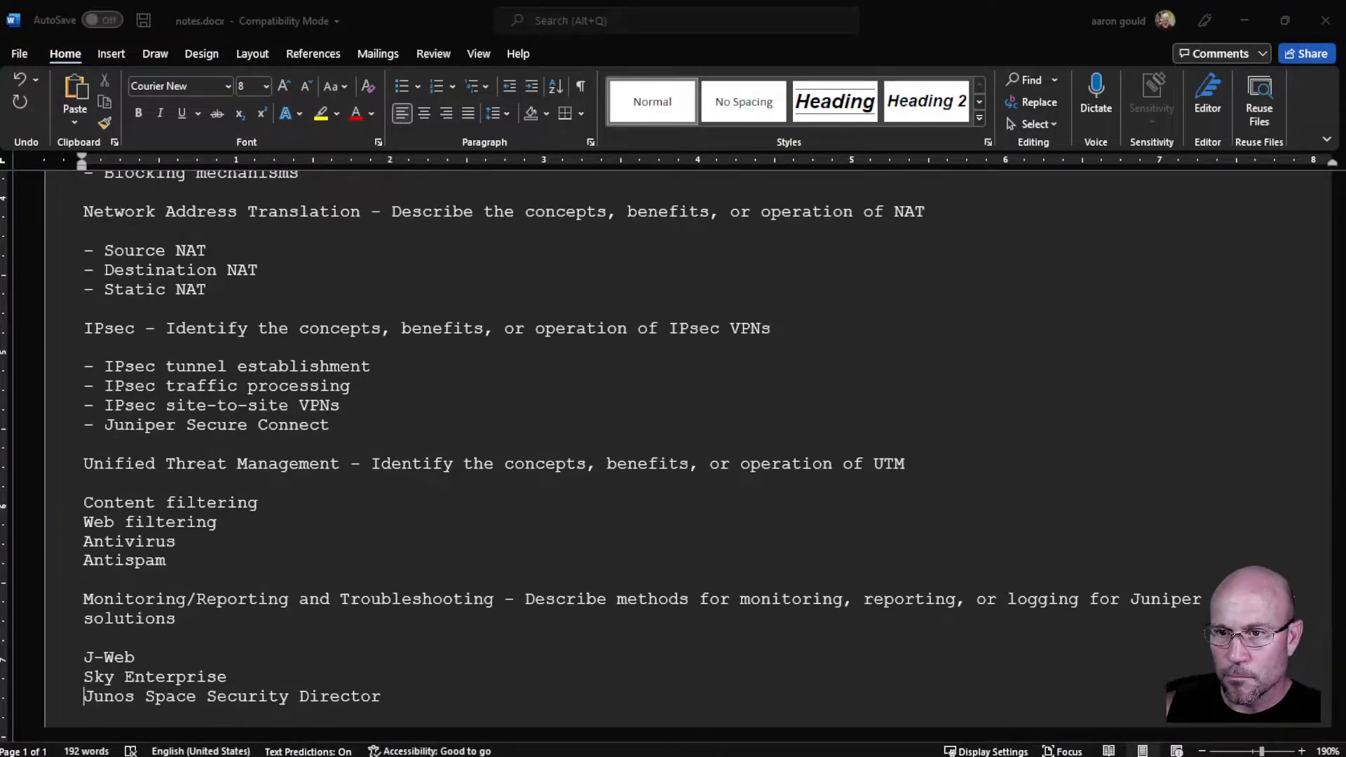
left_click(83, 697)
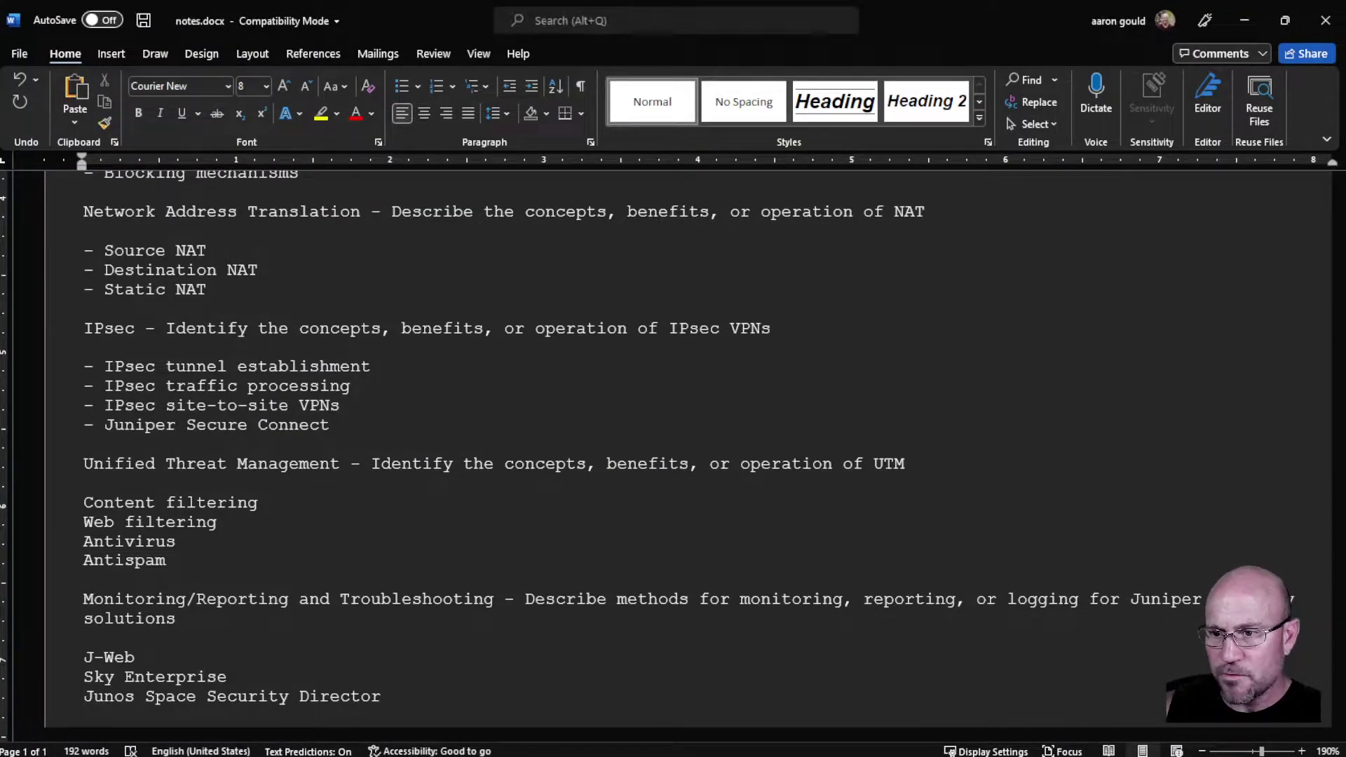
type("-")
key("Home")
type("-")
key("Up")
key("Home")
type("-")
- Bold the Monitoring/Reporting and Troubleshooting, Unified Threat Management and IPsec heading lines
key("alt+Tab")
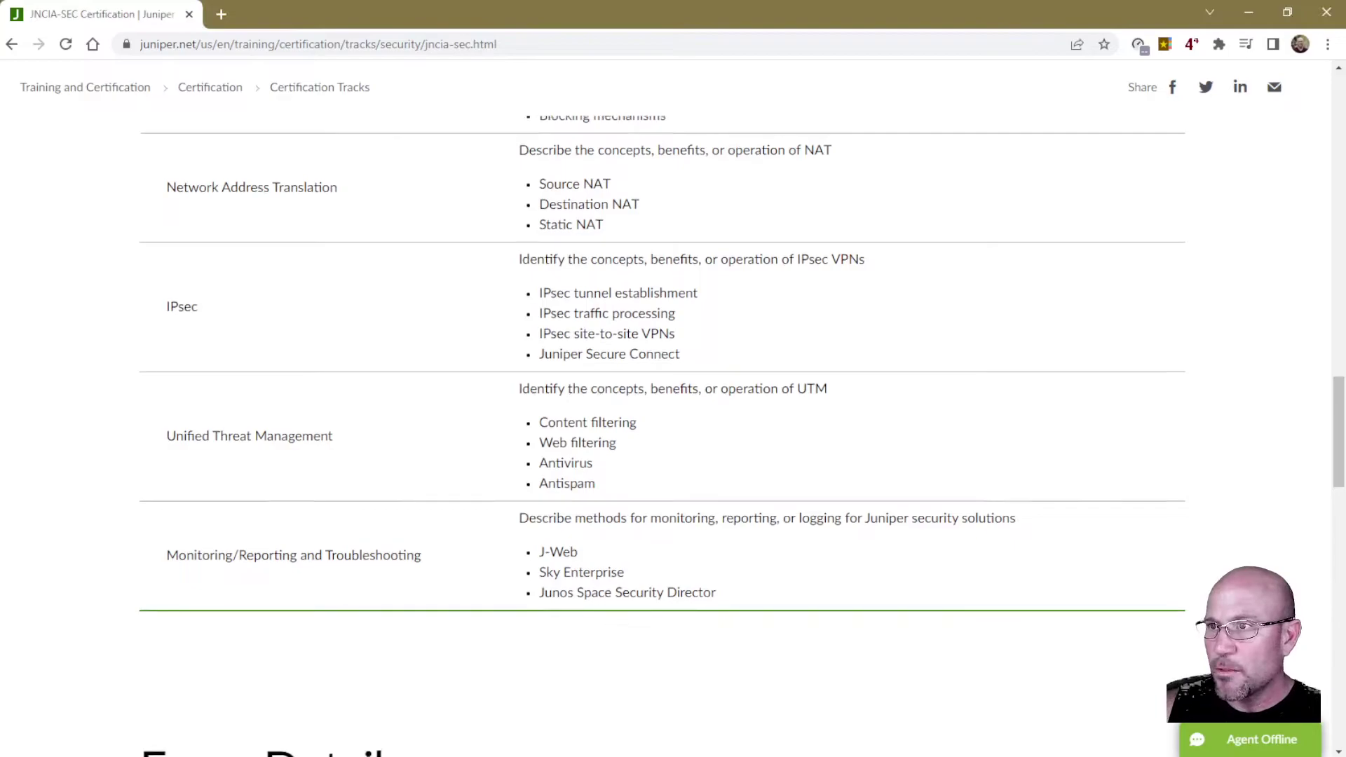
scroll(743, 436, "up", 1)
key("alt+Tab")
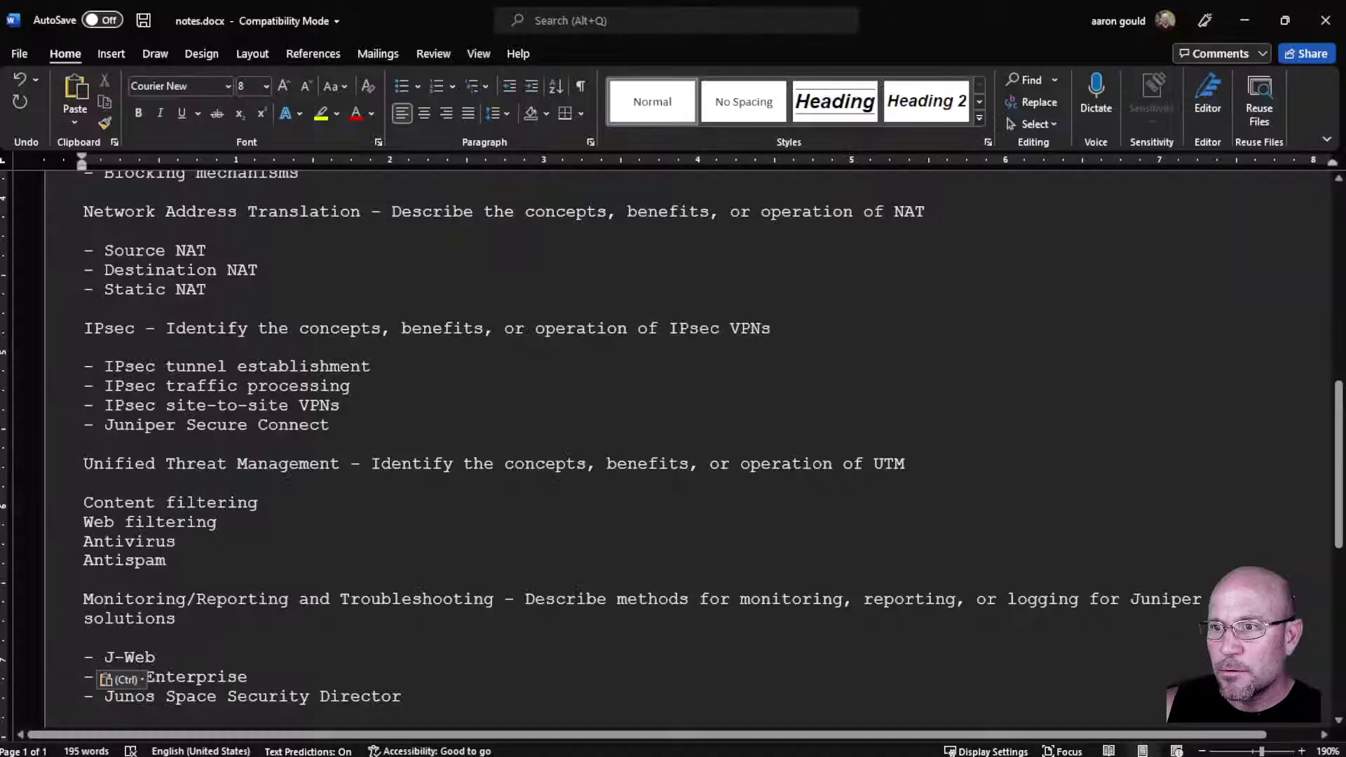
key("shift+Down")
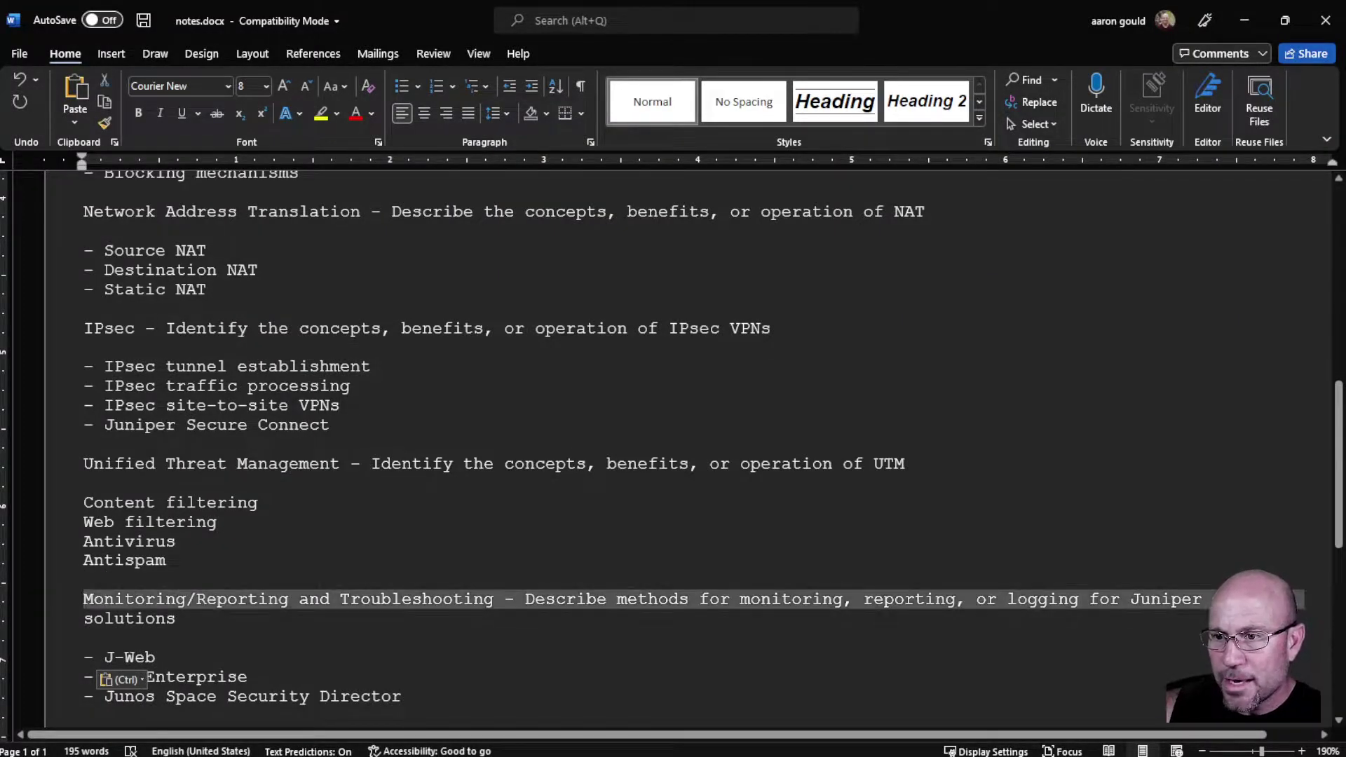
key("shift+Down")
key("shift+Left")
key("ctrl+b")
key("Up")
key("Up")
key("Up")
key("Up")
key("Up")
key("Up")
key("Up")
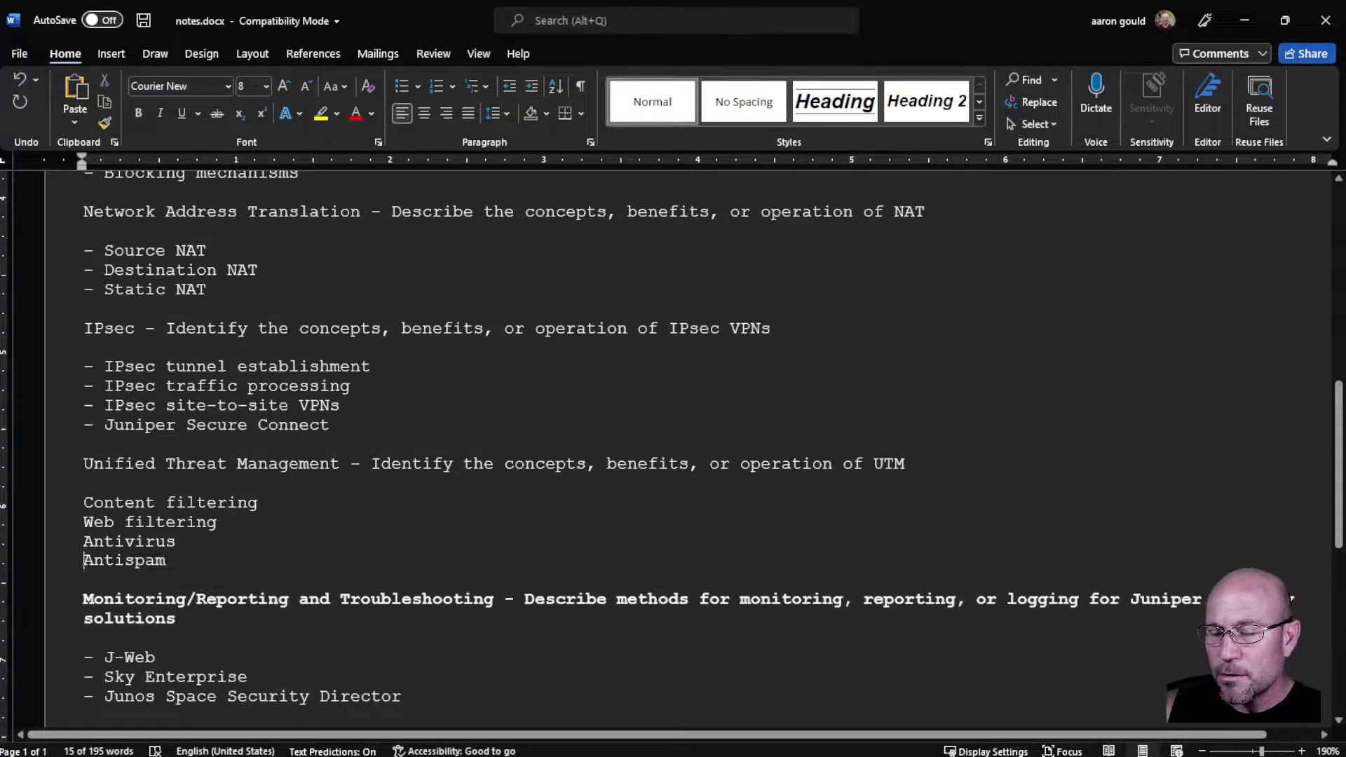
key("shift+End")
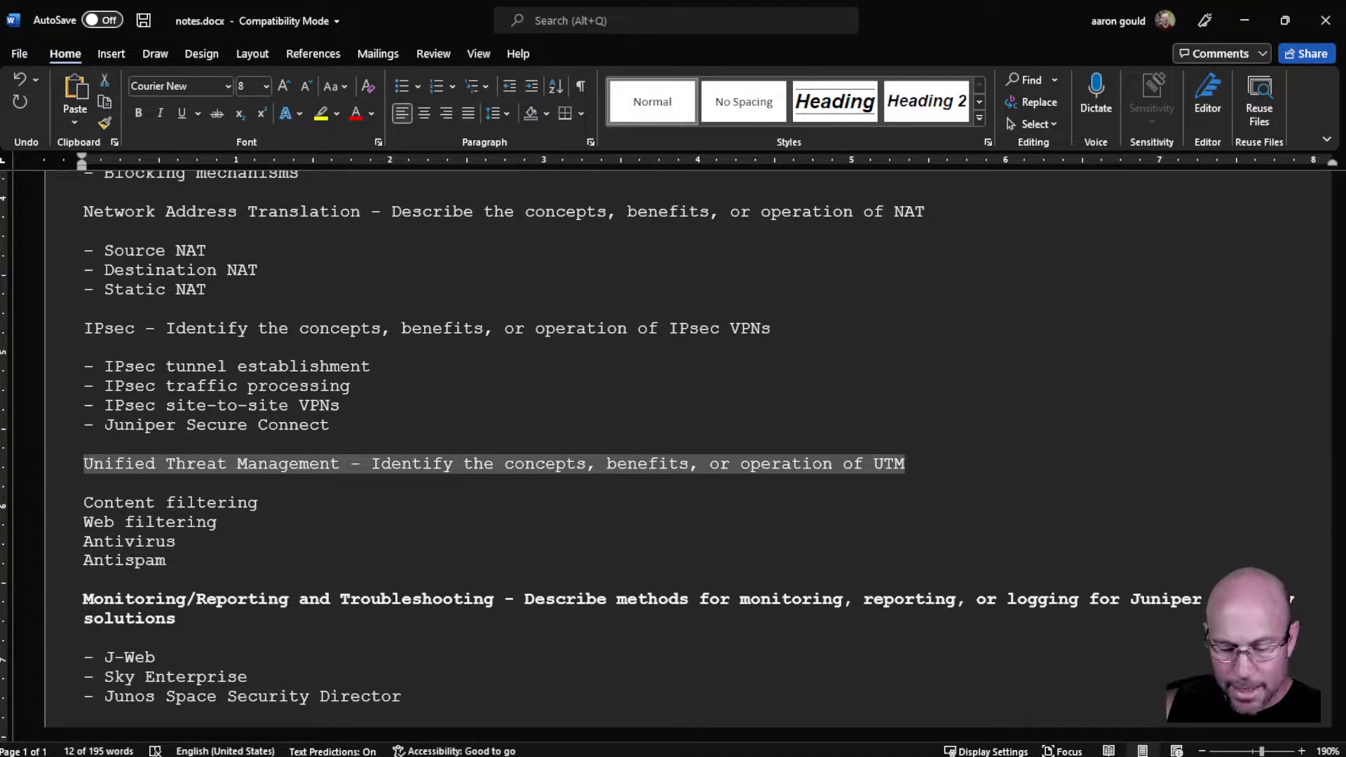
key("ctrl+b")
key("Up")
key("Up")
key("Up")
key("Up")
key("Up")
key("Up")
key("Up")
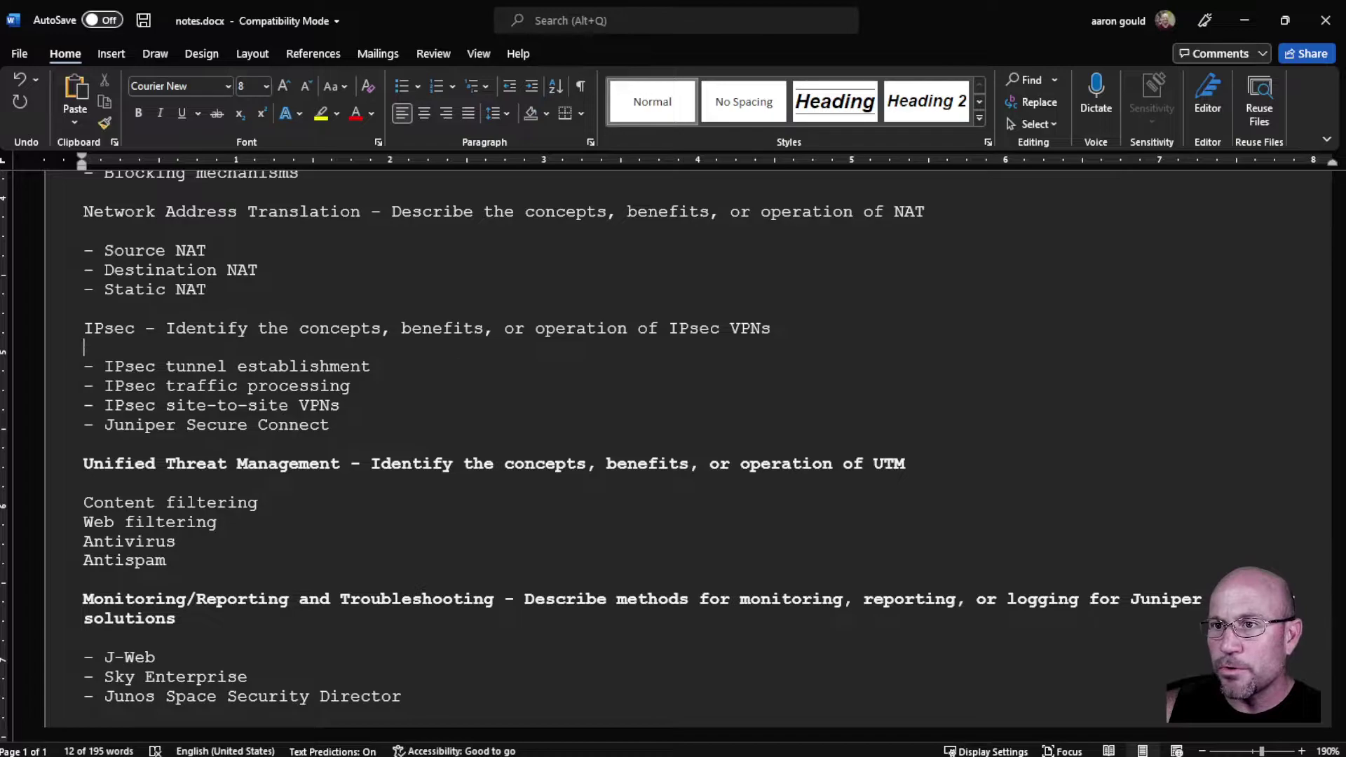
key("shift+End")
key("ctrl+b")
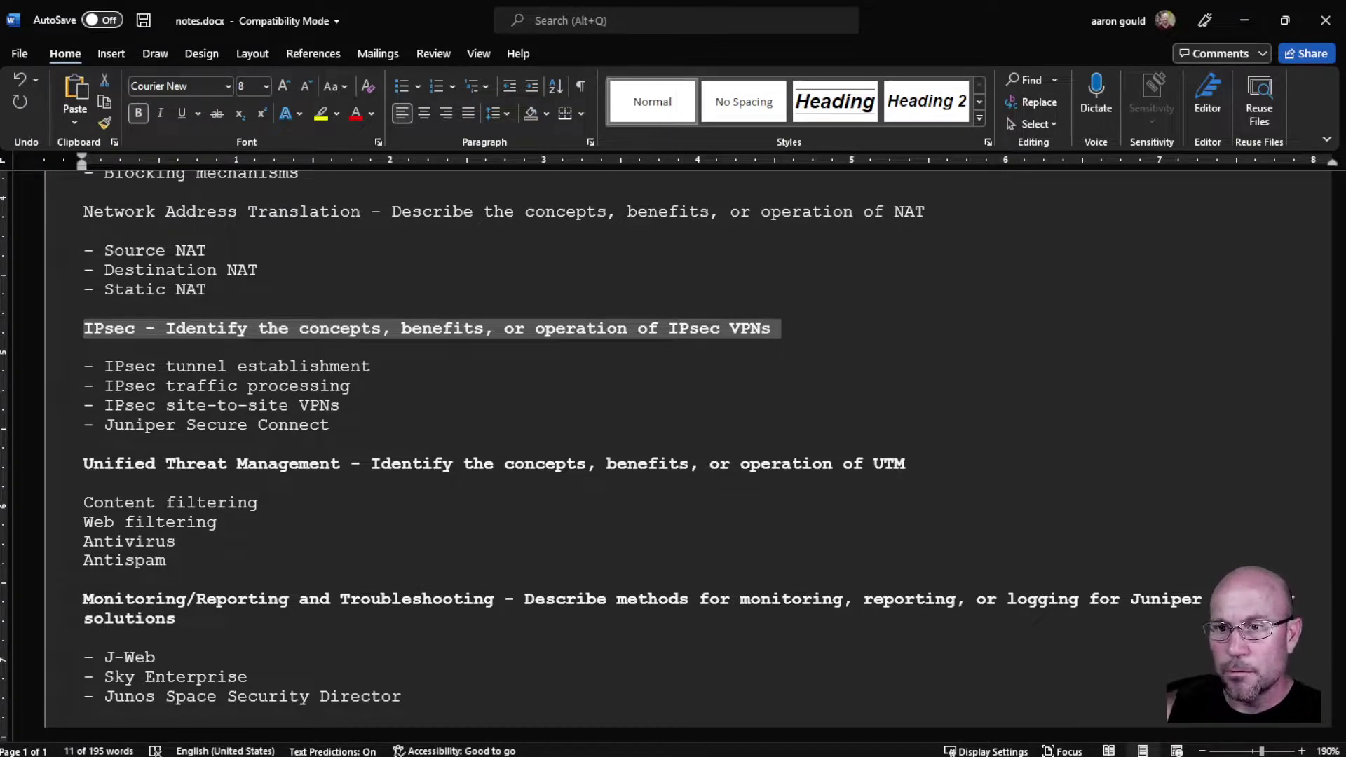
- Scroll to Exam Details on the JNCIA-SEC page and select the exam code JN0-231
key("alt+Tab")
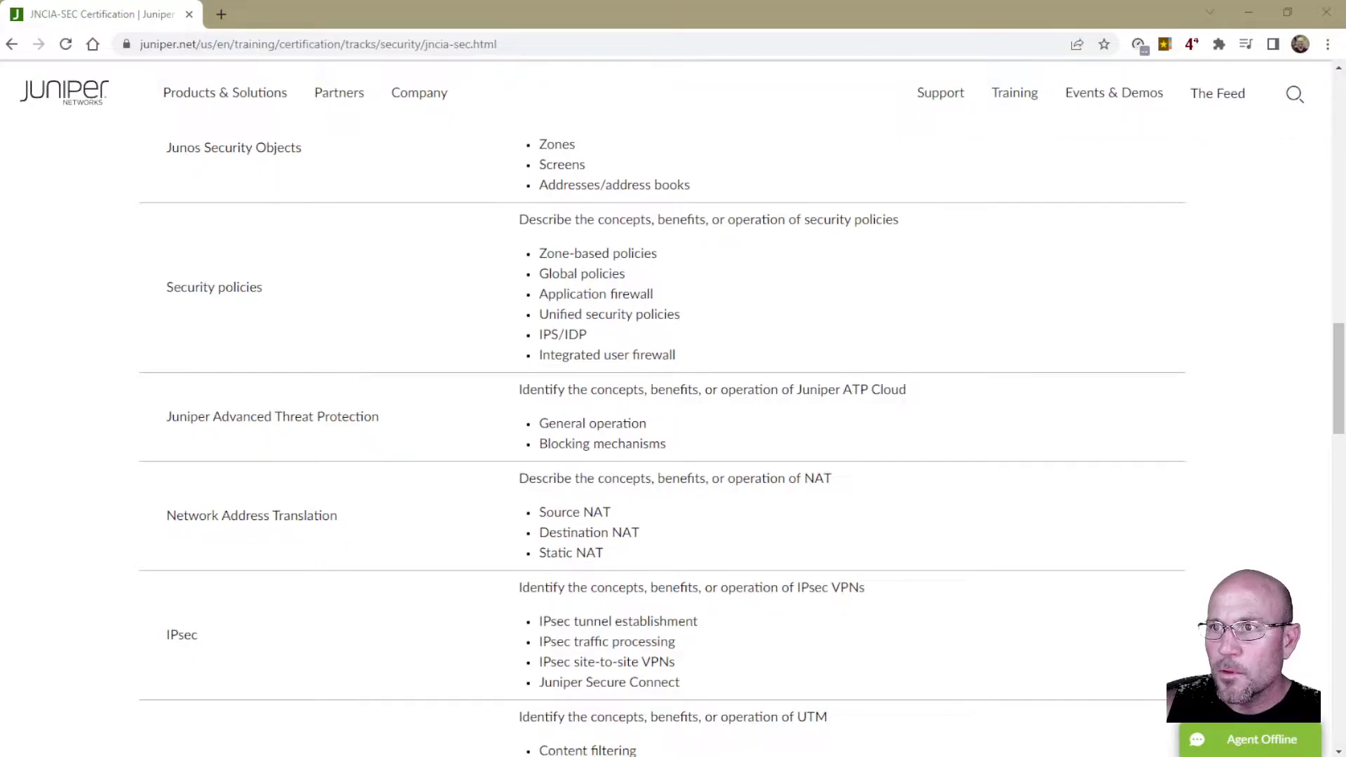
scroll(365, 512, "down", 10)
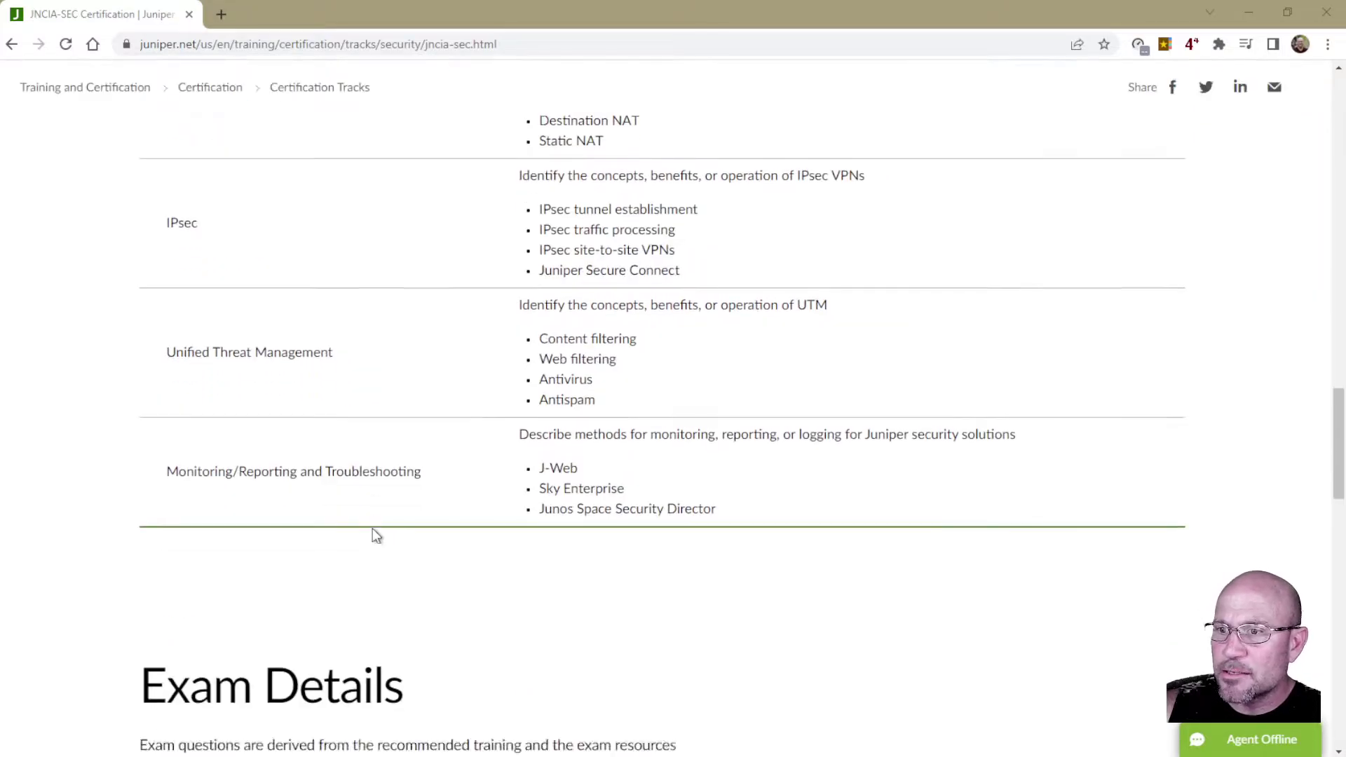
scroll(373, 528, "down", 1)
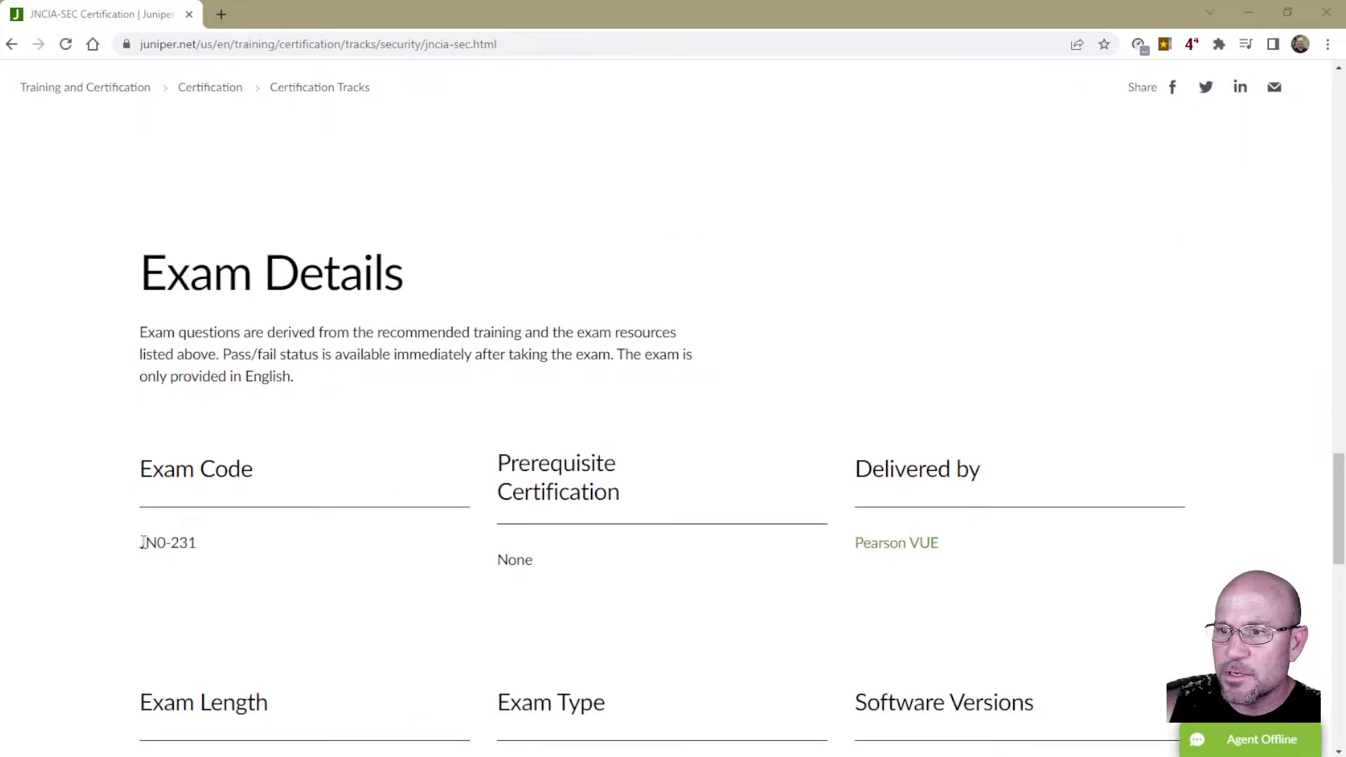
left_click_drag(139, 544, 199, 549)
key("ctrl+c")
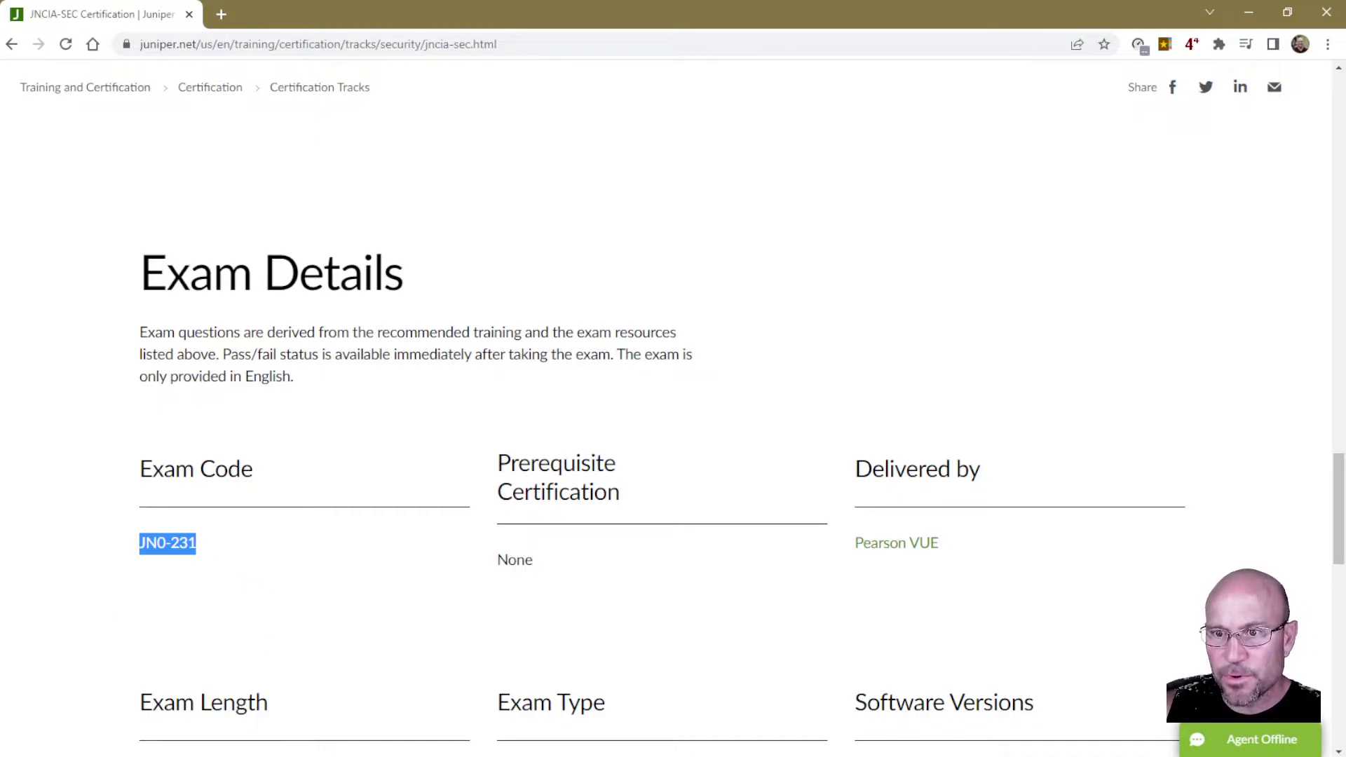
- Type 'JNCIA-SEC' on the first line and paste JN0-231 after it using Merge Formatting
key("alt+Tab")
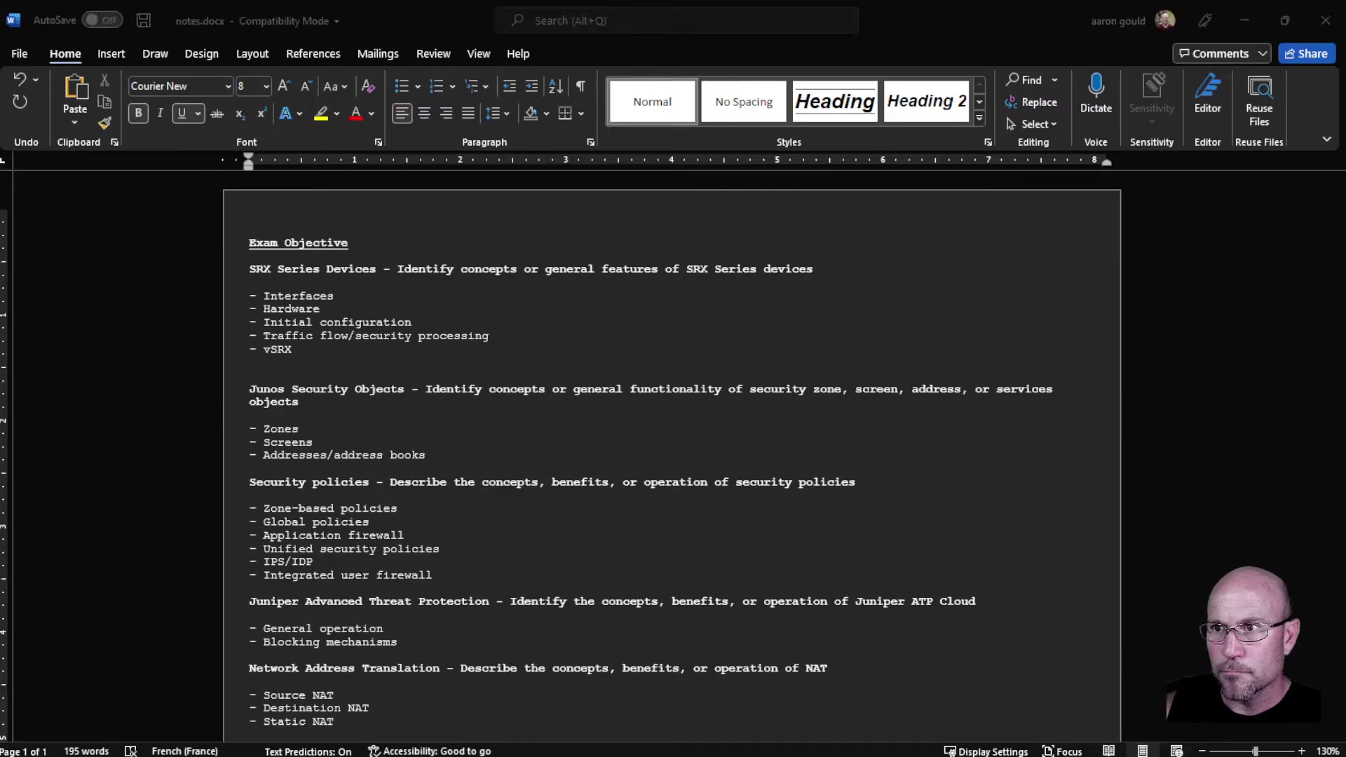
left_click(355, 215)
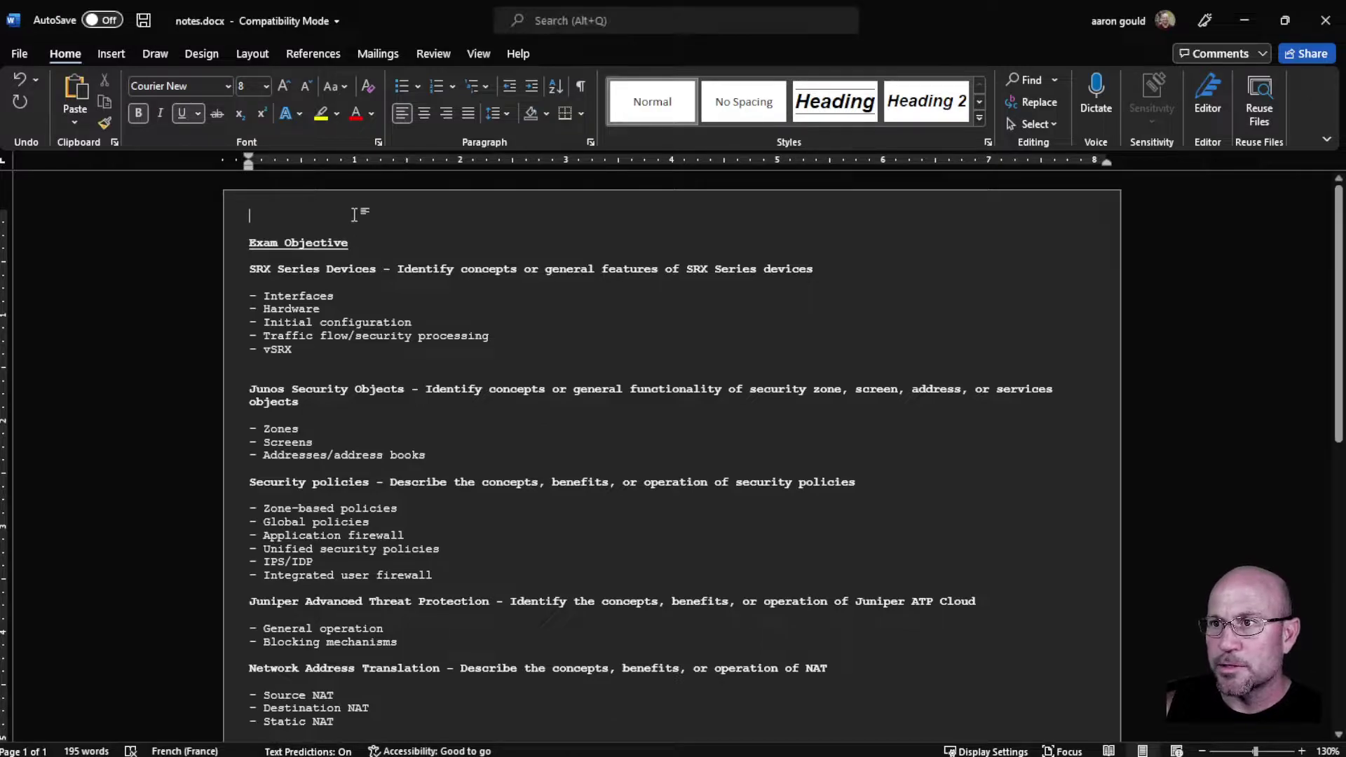
type("JNCIA-SEC")
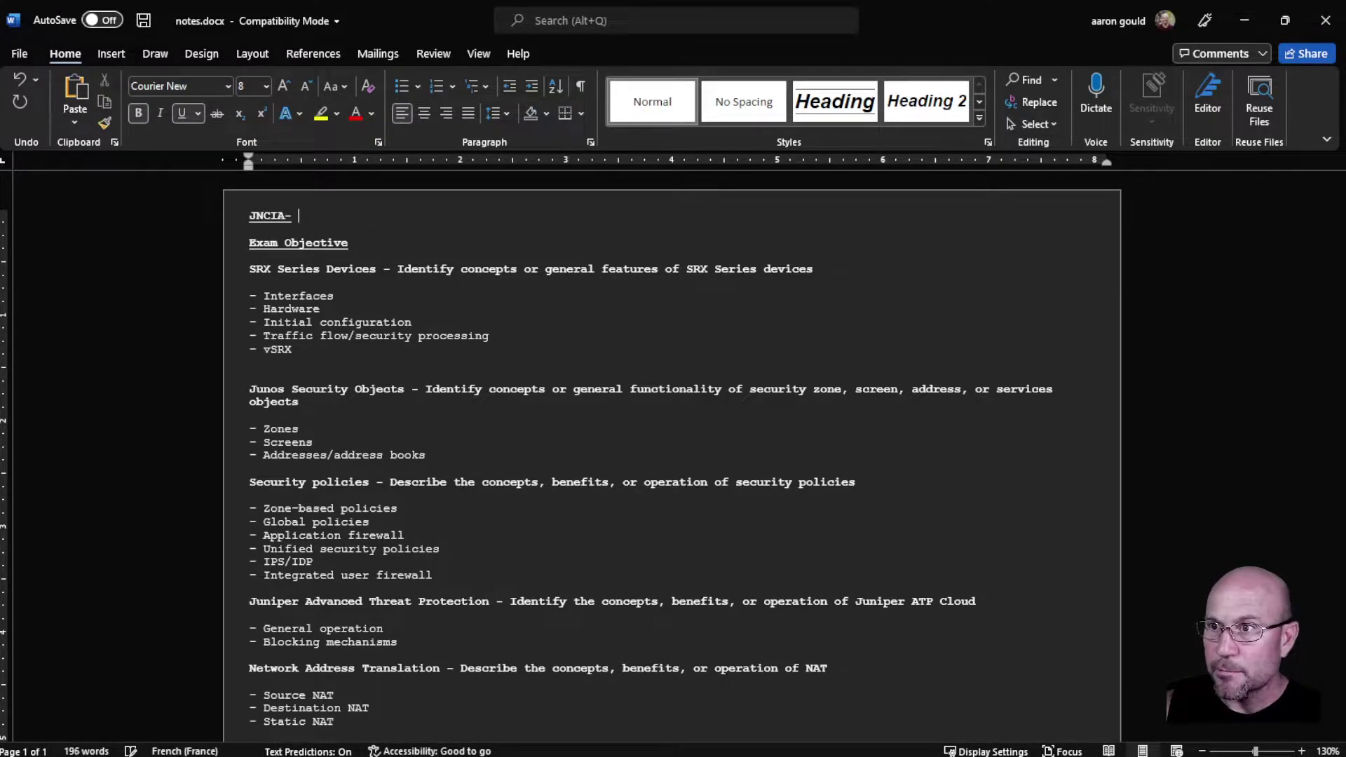
key("ctrl+v")
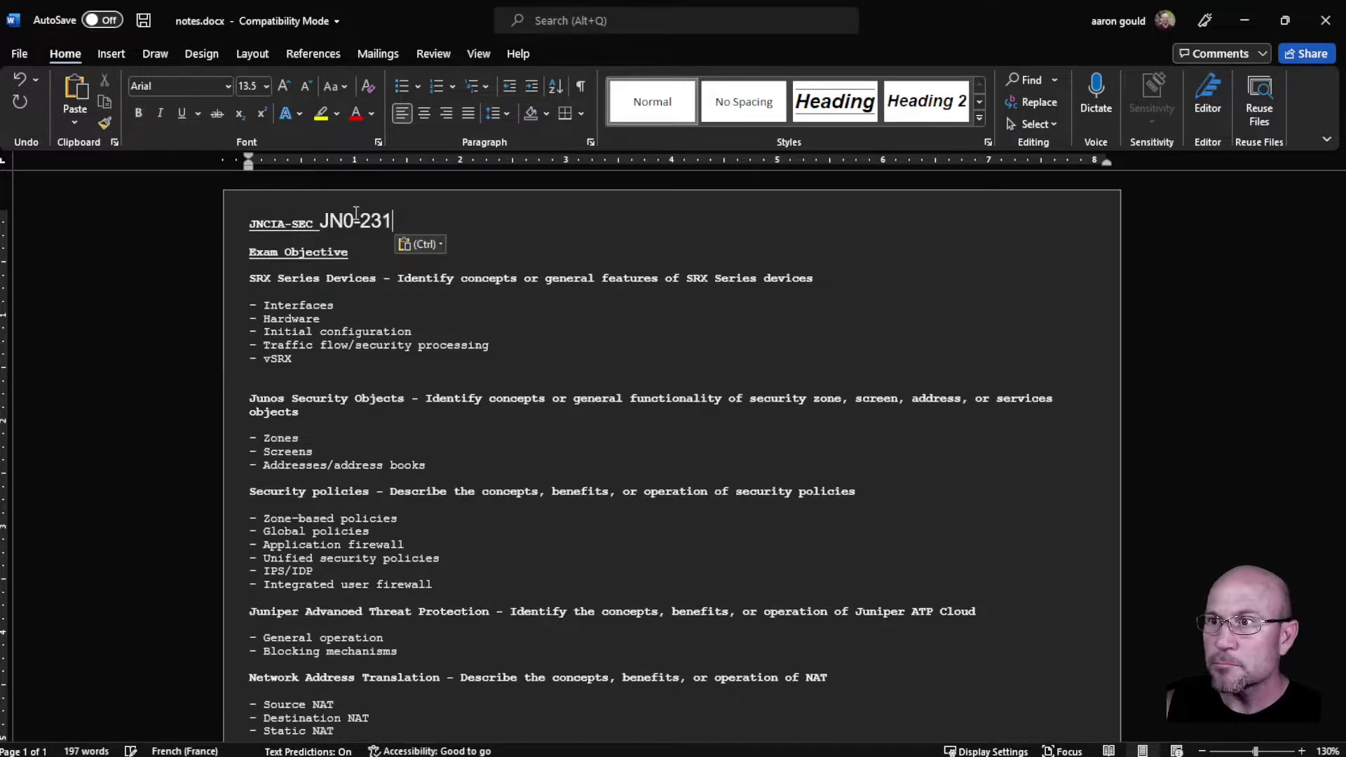
key("ctrl+z")
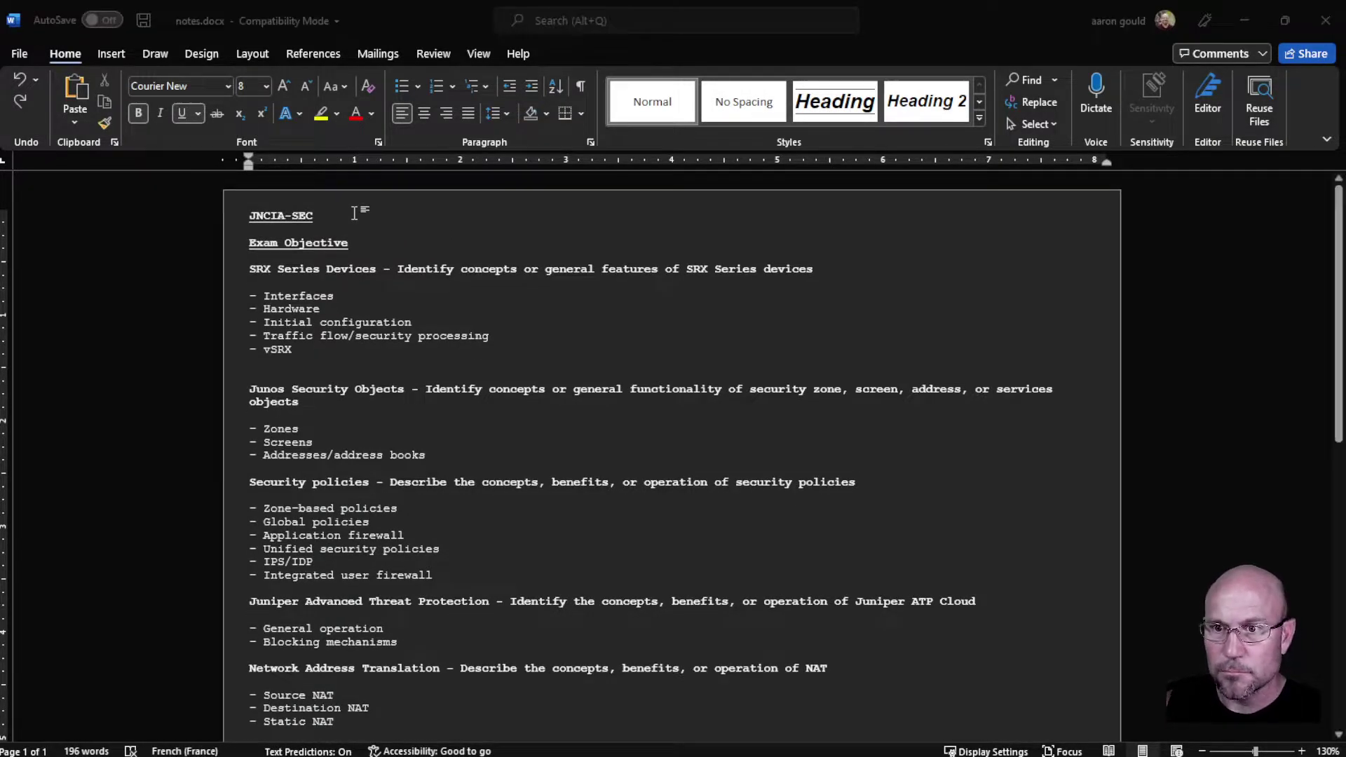
right_click(330, 211)
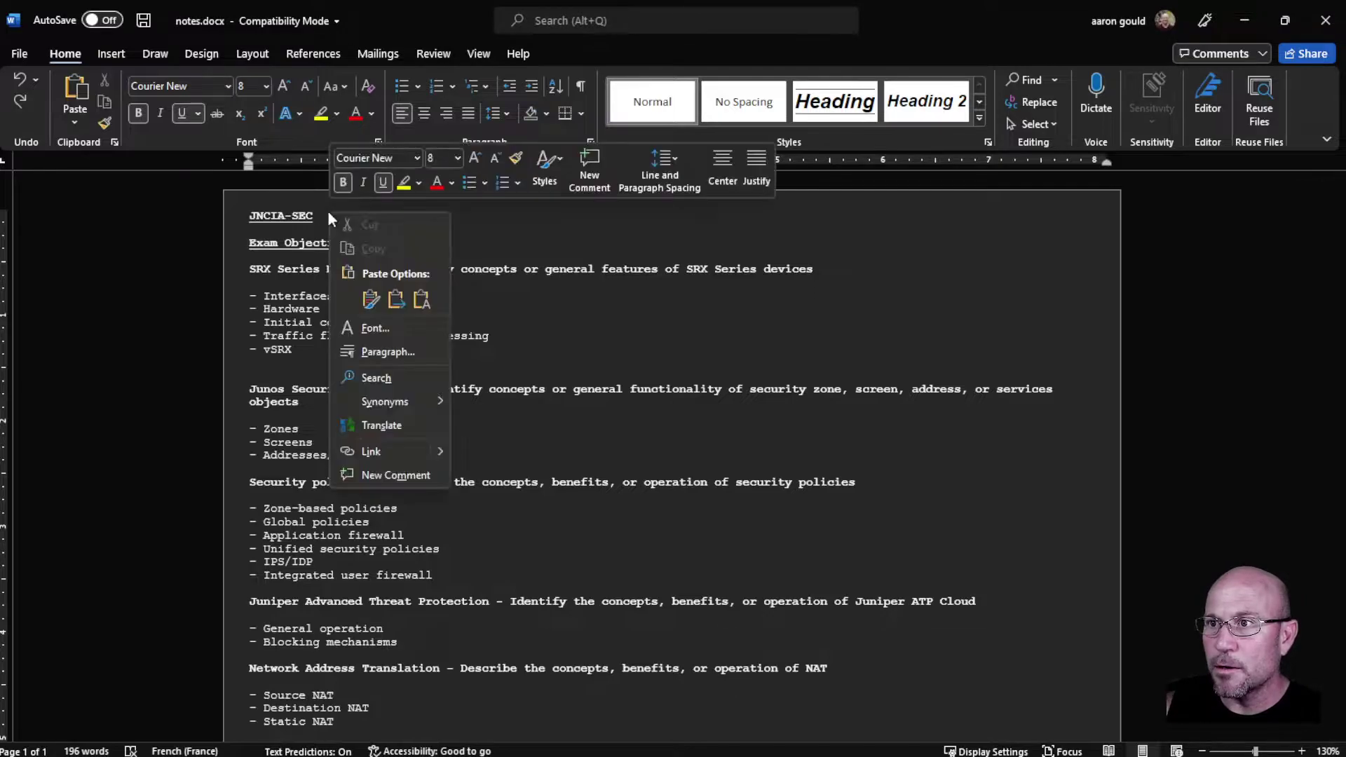
left_click(424, 297)
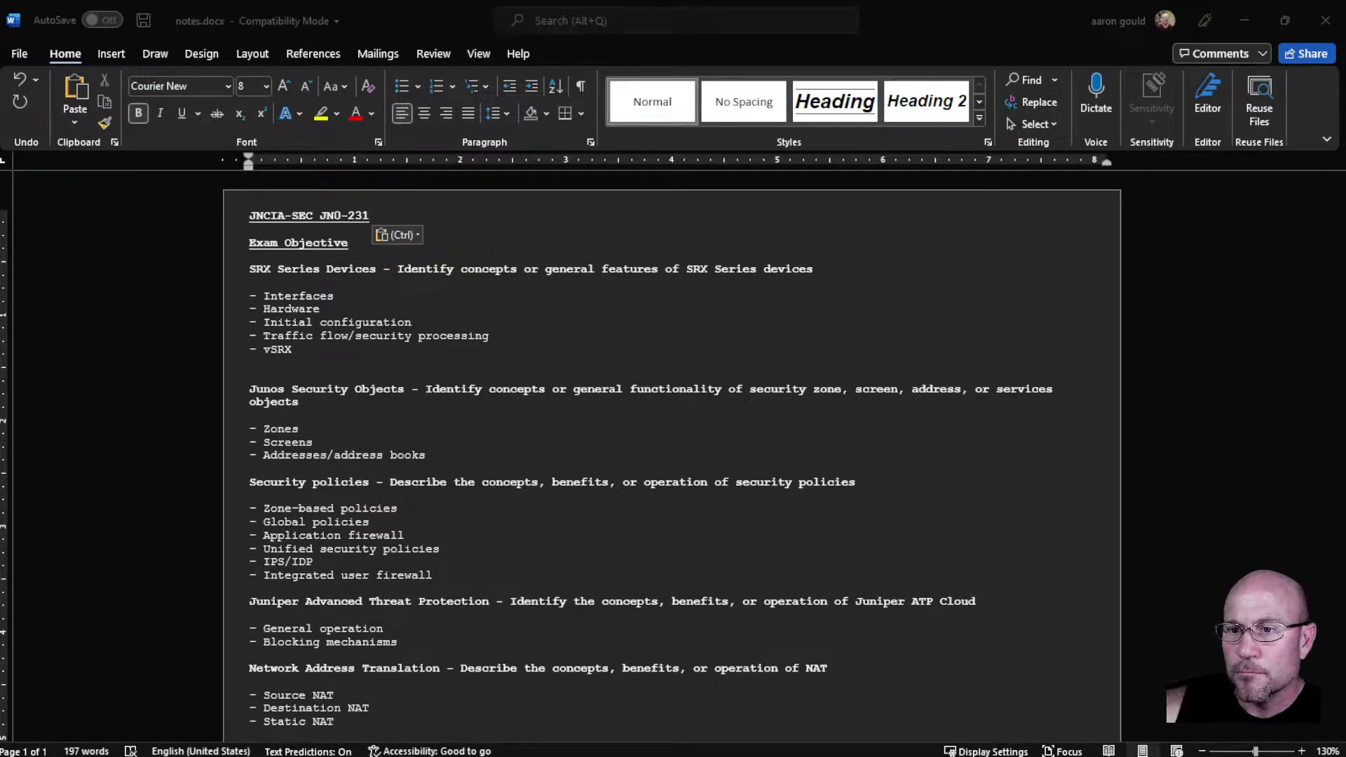
- Select the notes from Exam Objective to the end and preview font sizes without changing them
left_click(362, 268)
left_click(353, 245)
key("shift+End")
key("ctrl+shift+End")
key("ctrl+c")
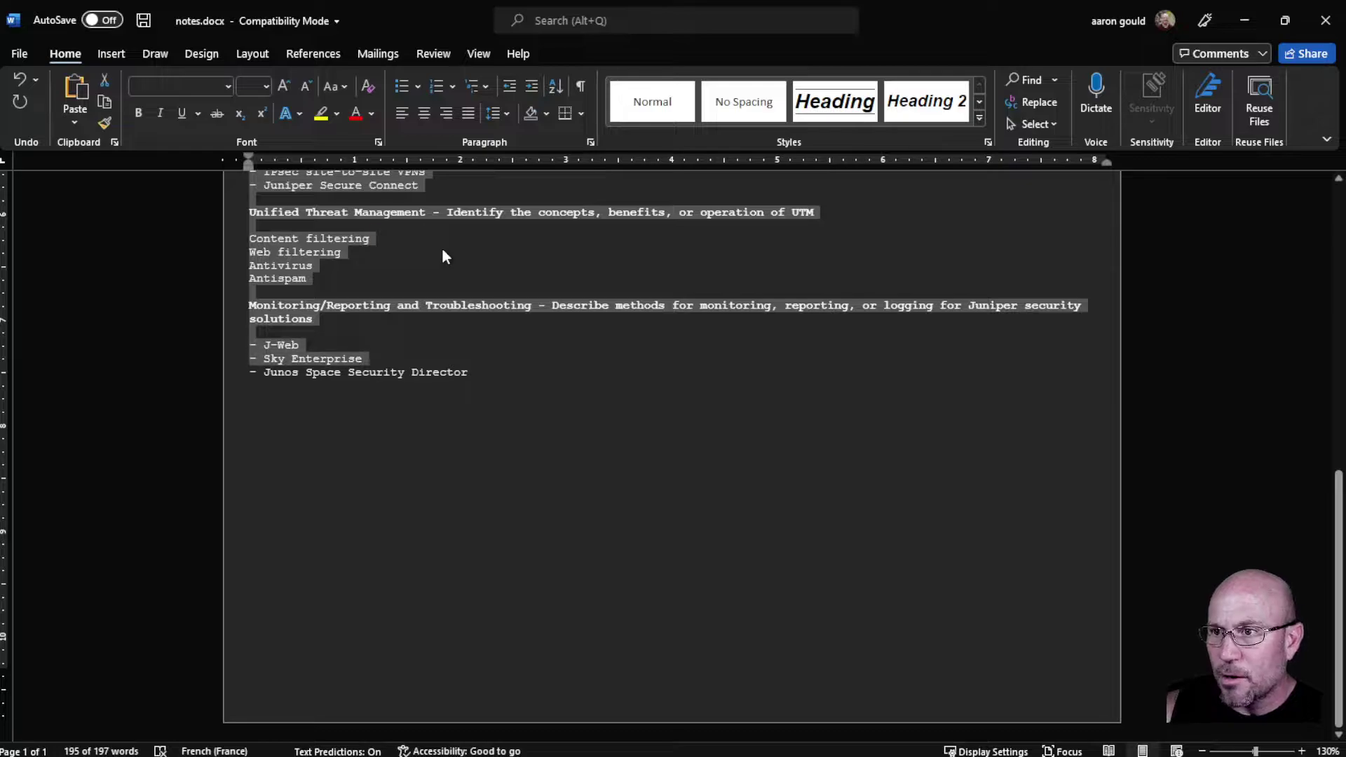
left_click(267, 86)
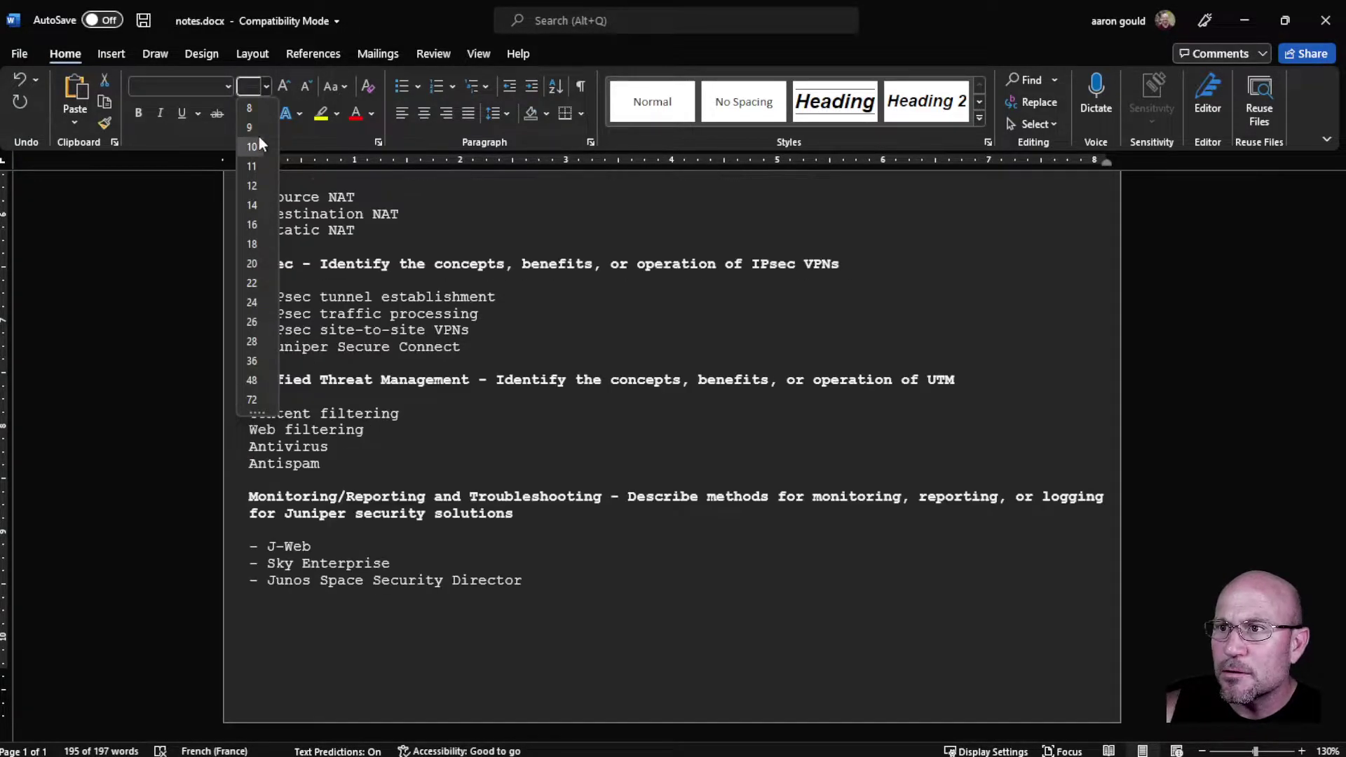
key("Escape")
- Add a row of dashes below Junos Space Security Director, undoing the automatic border
left_click(400, 414)
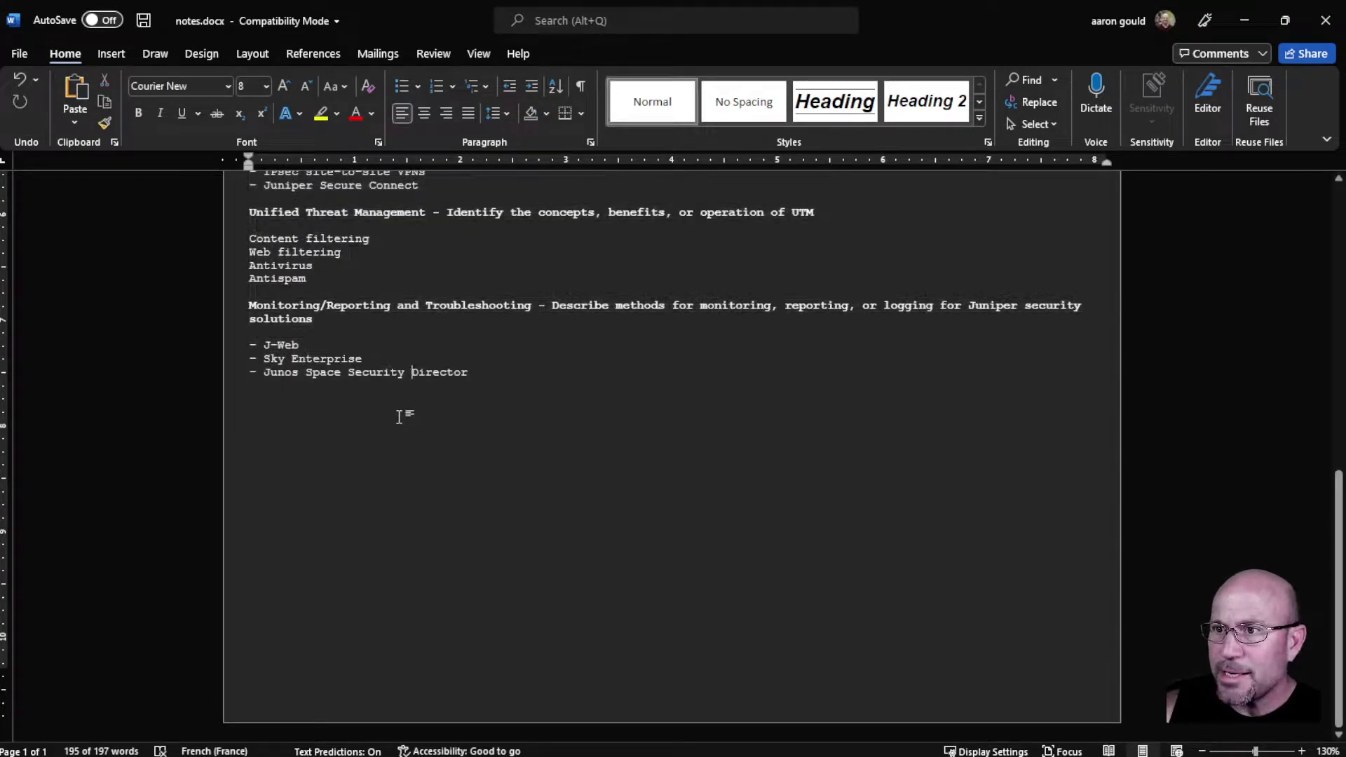
key("Return")
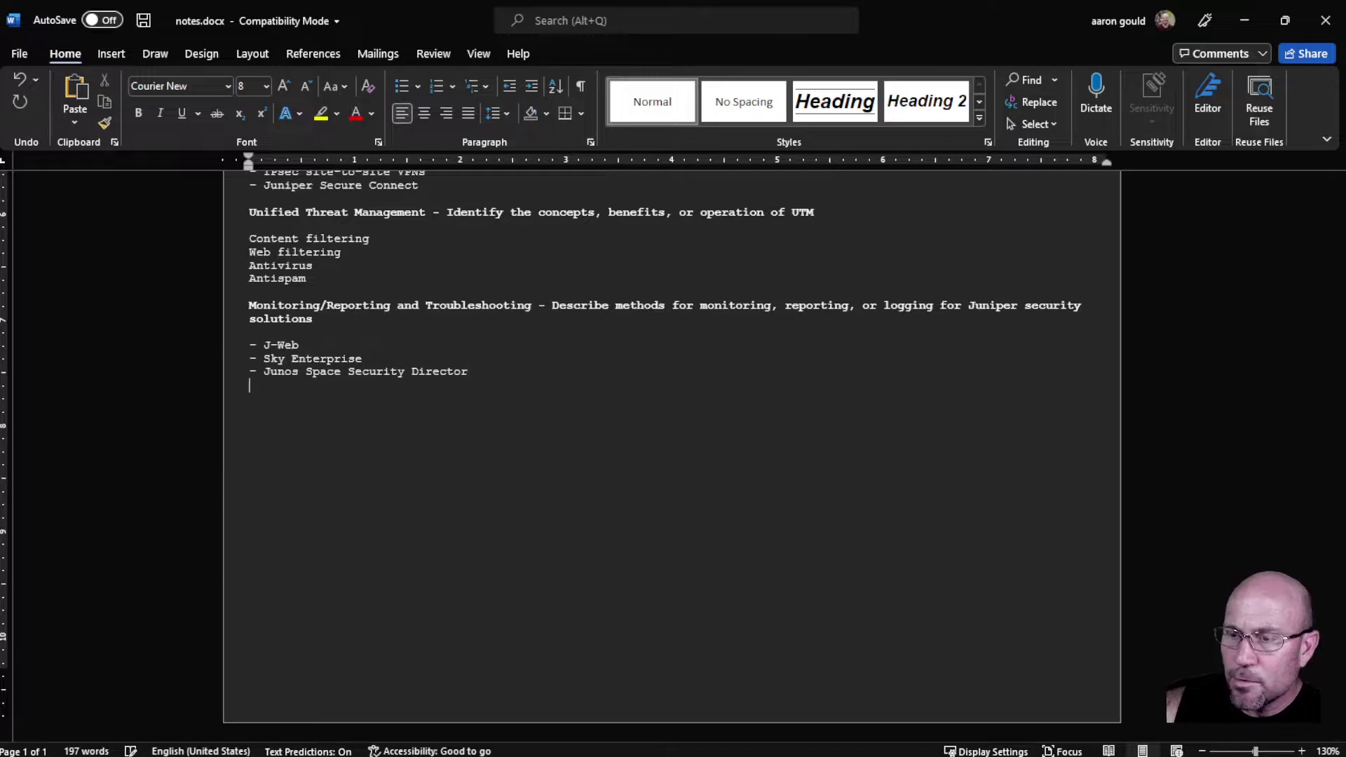
type("------------------------------")
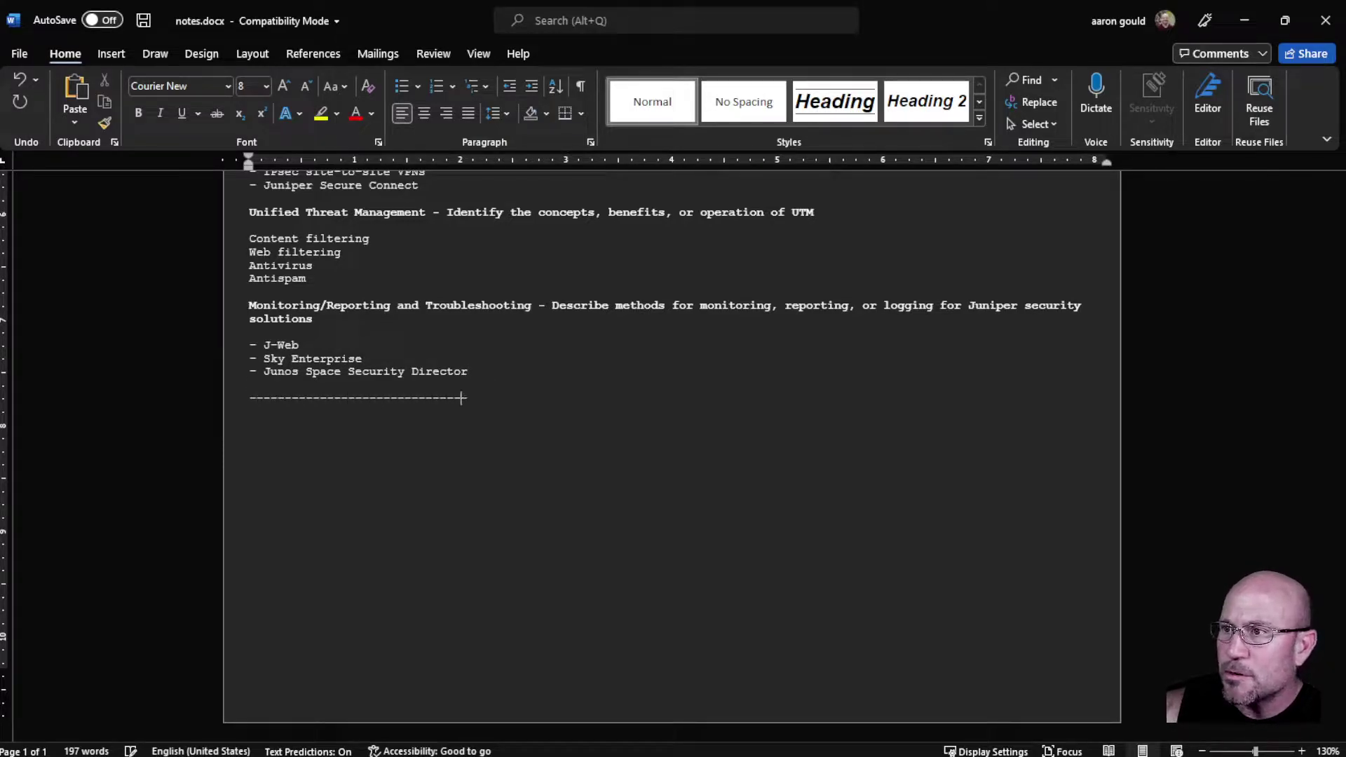
type("-----------------------------------------------------------------------------")
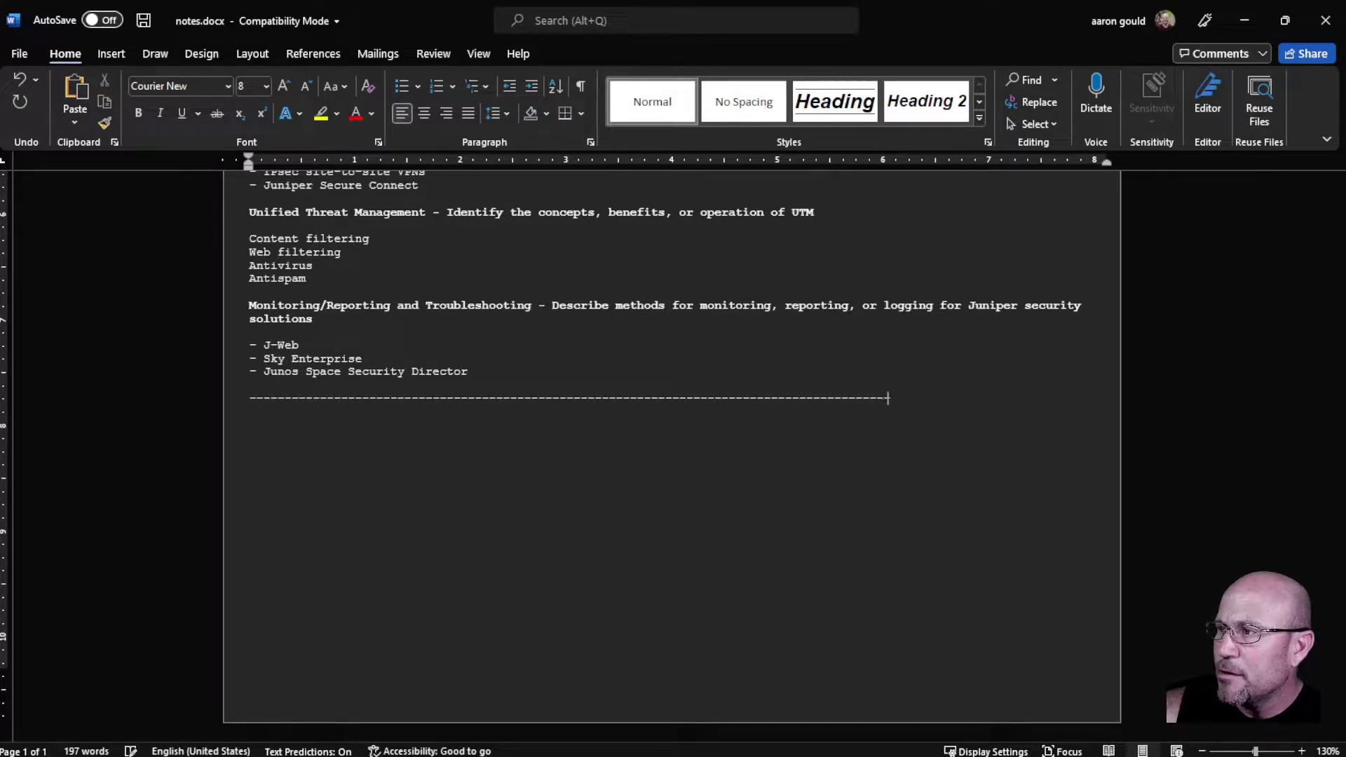
type("----")
key("Return")
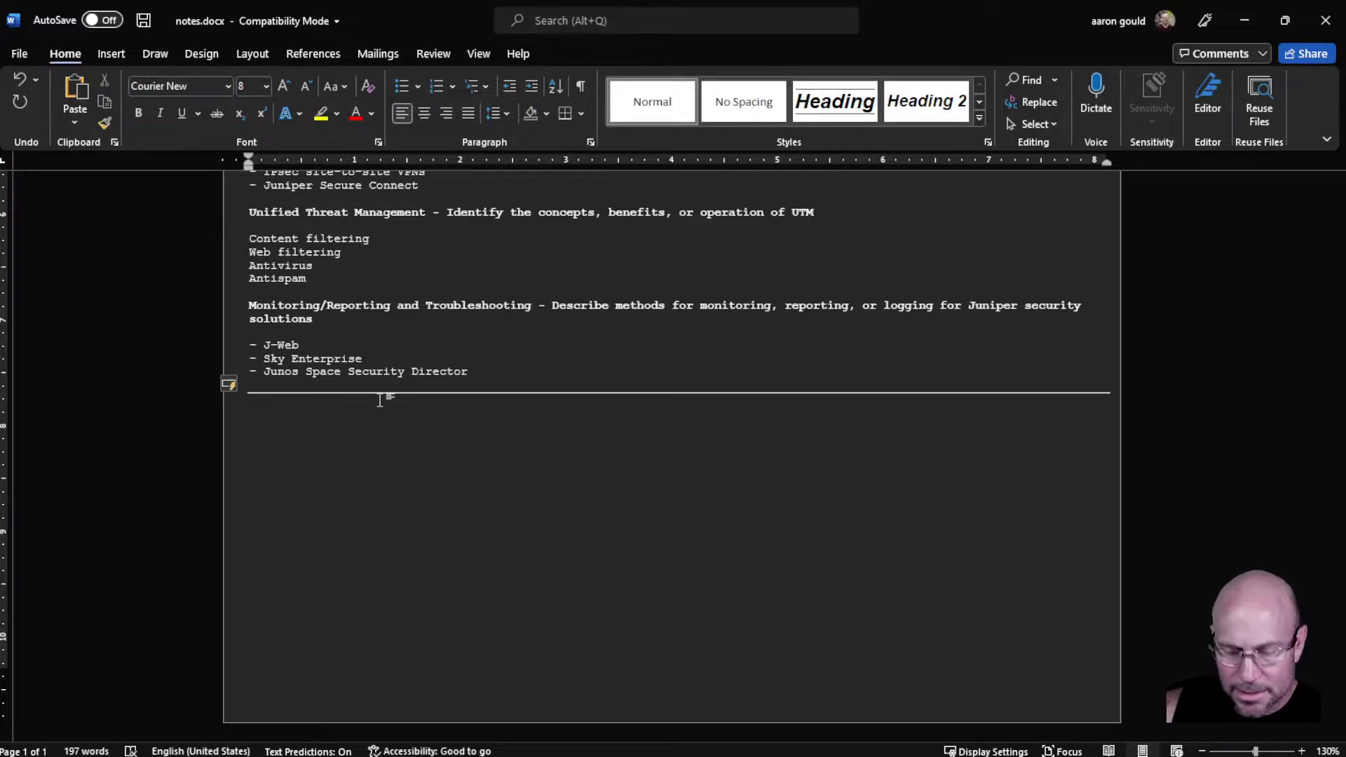
key("ctrl+z")
key("Return")
- Paste the objectives again below the divider and retitle the heading 'Exam Objective w/Notes'
key("ctrl+v")
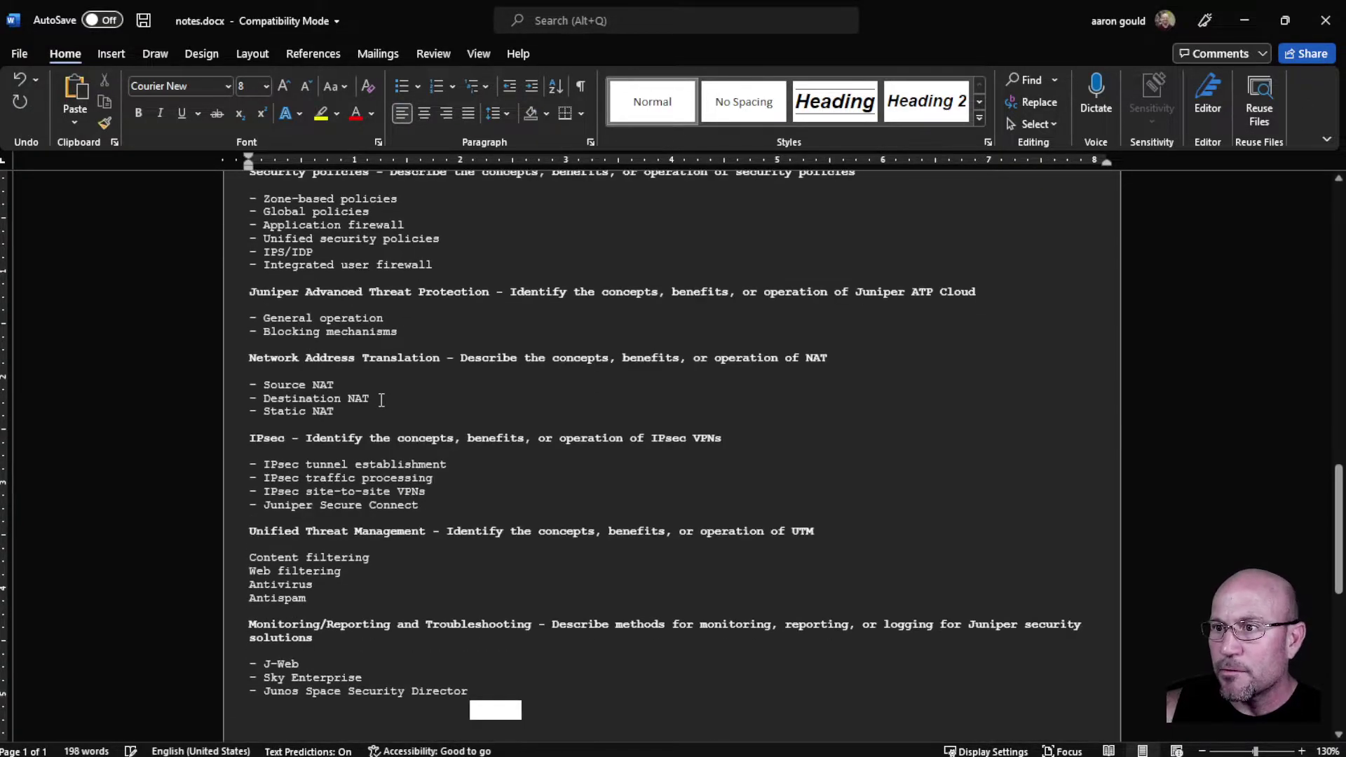
scroll(456, 390, "up", 6)
scroll(456, 390, "up", 3)
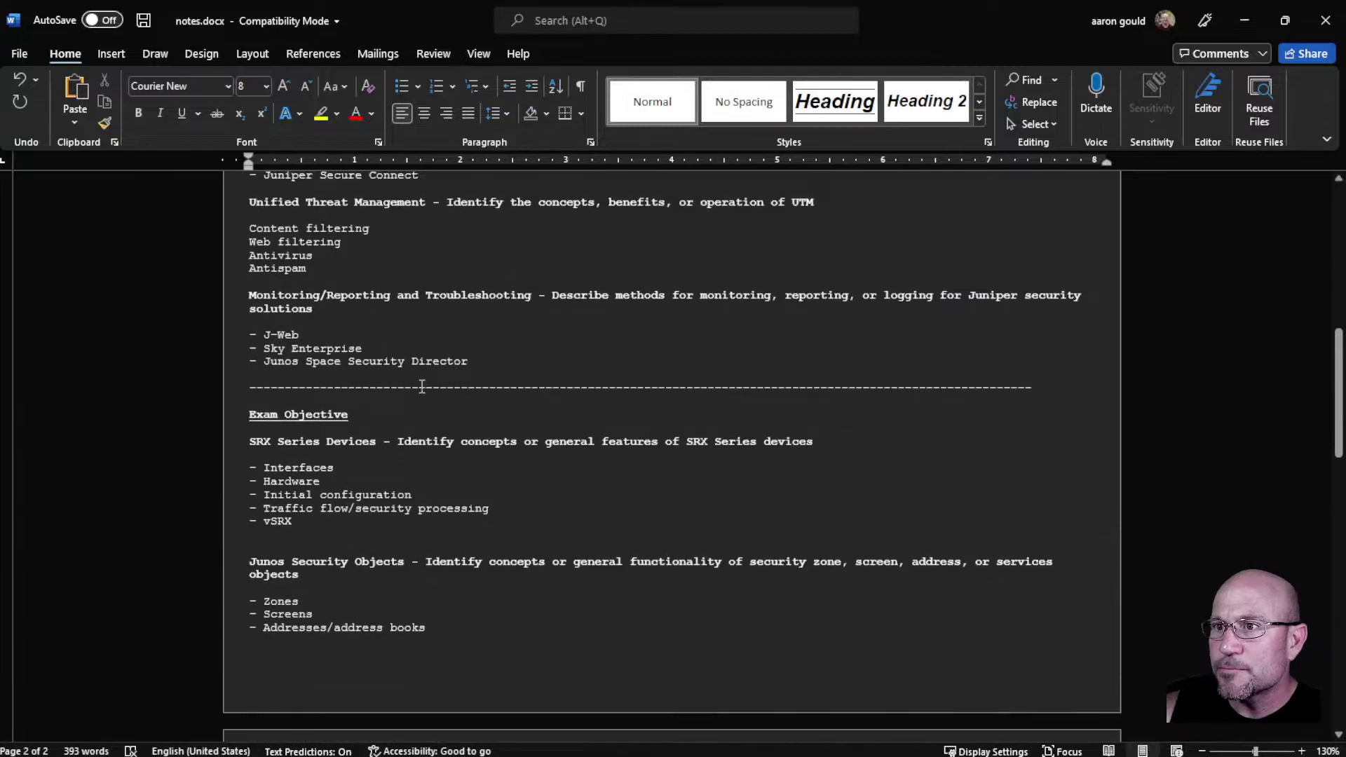
left_click(403, 427)
type("w/Note")
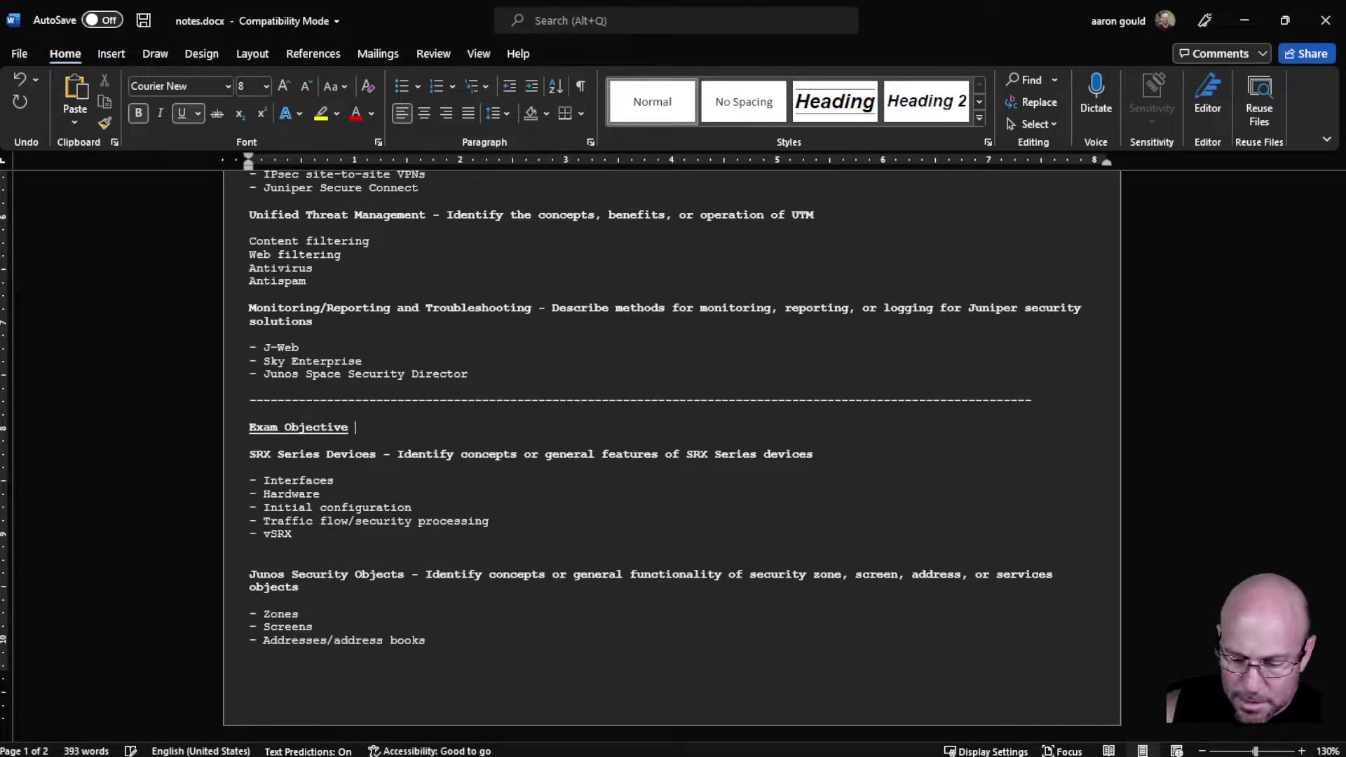
type("s")
key("Down")
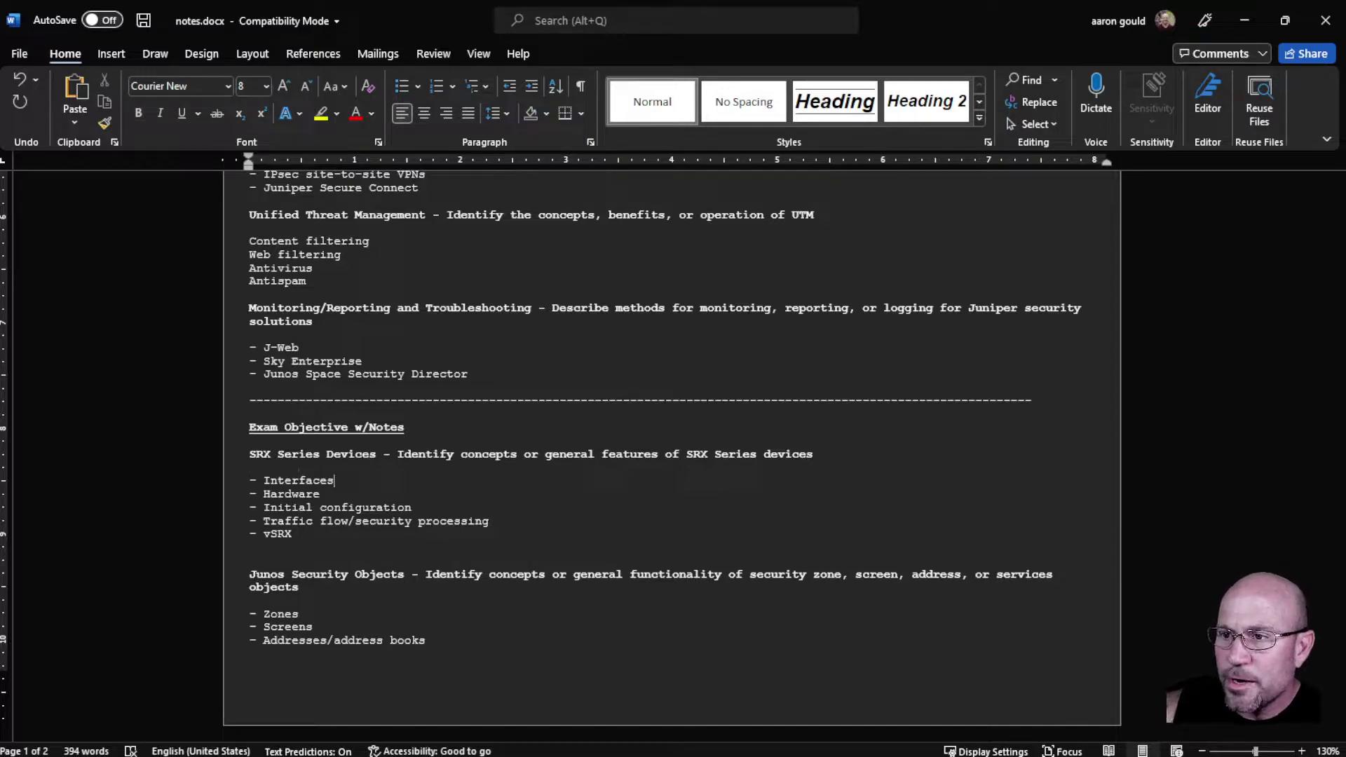
- Insert blank note lines after Interfaces, Hardware and Initial configuration, and before vSRX
key("Return")
key("Return")
key("Return")
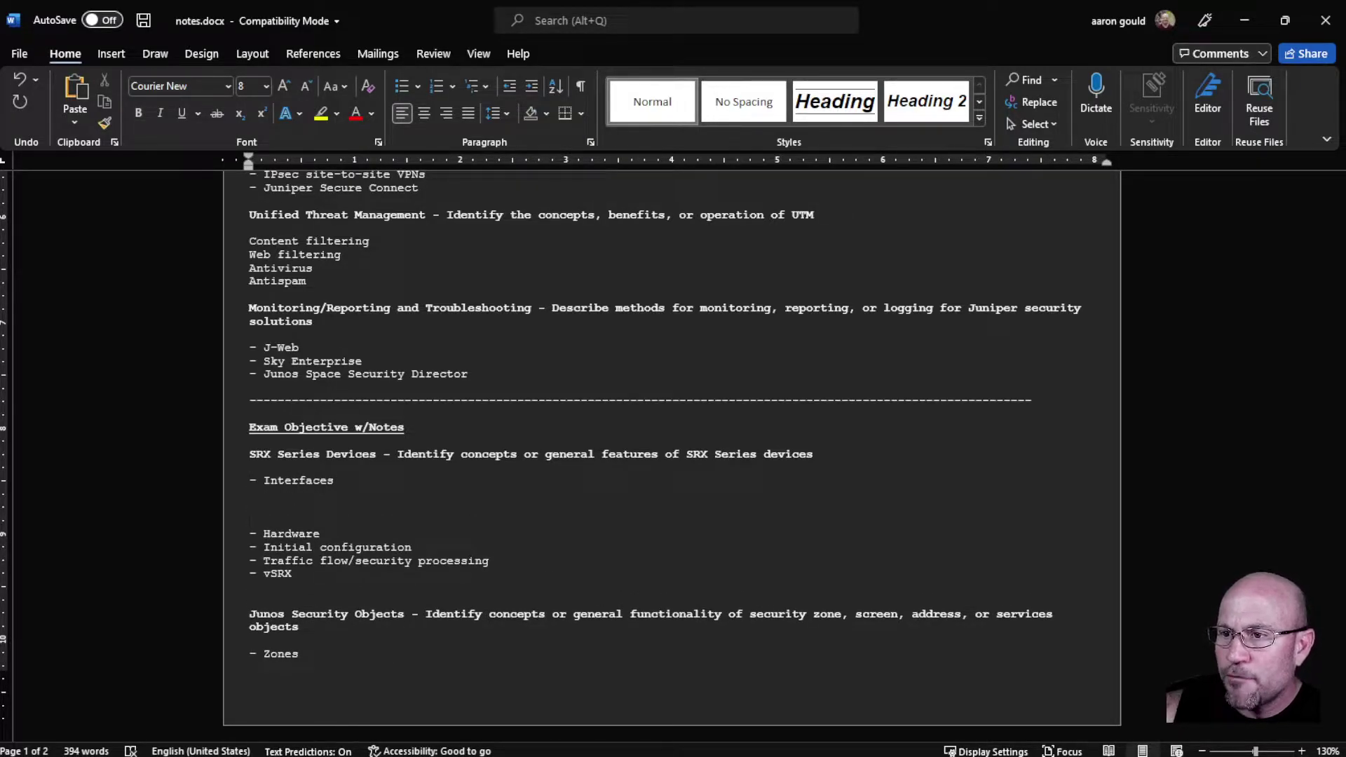
key("Down")
key("shift+Right")
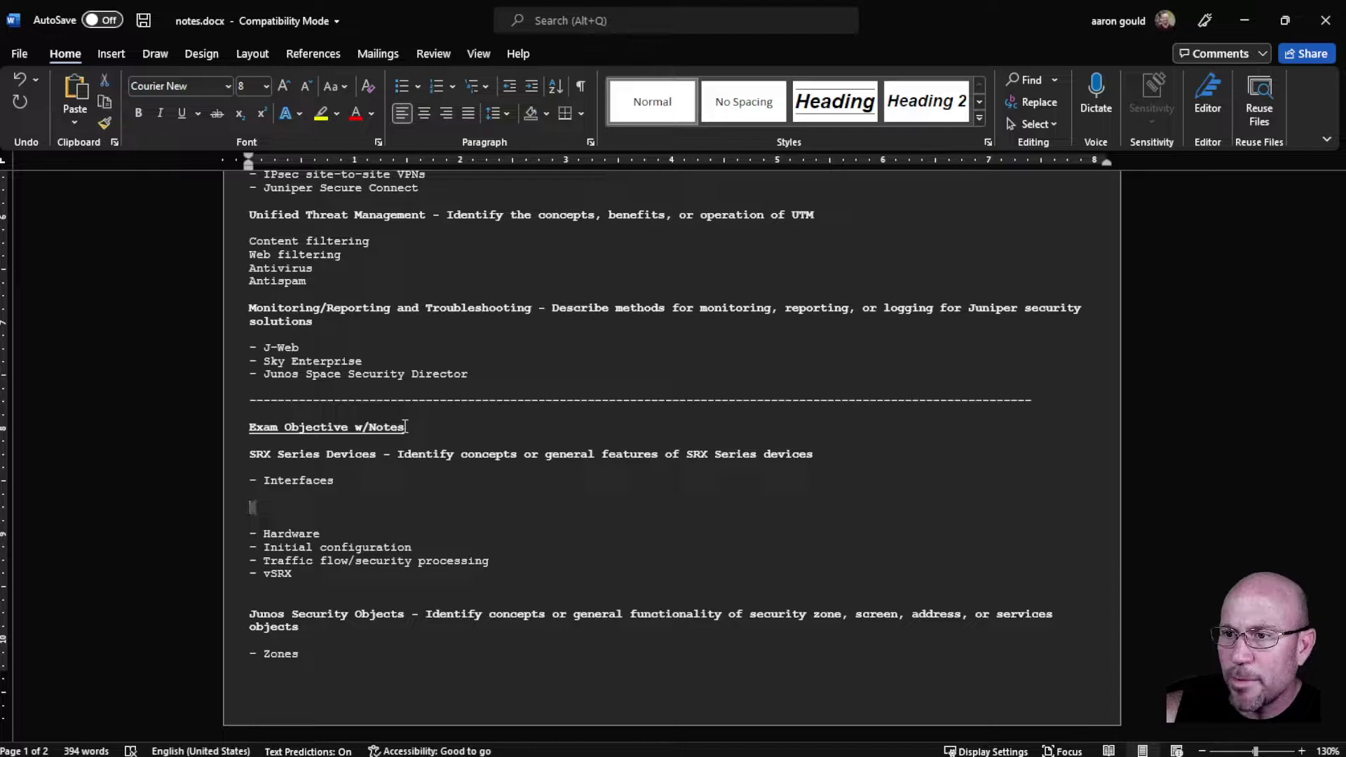
key("Down")
key("Down")
key("End")
key("Return")
key("Return")
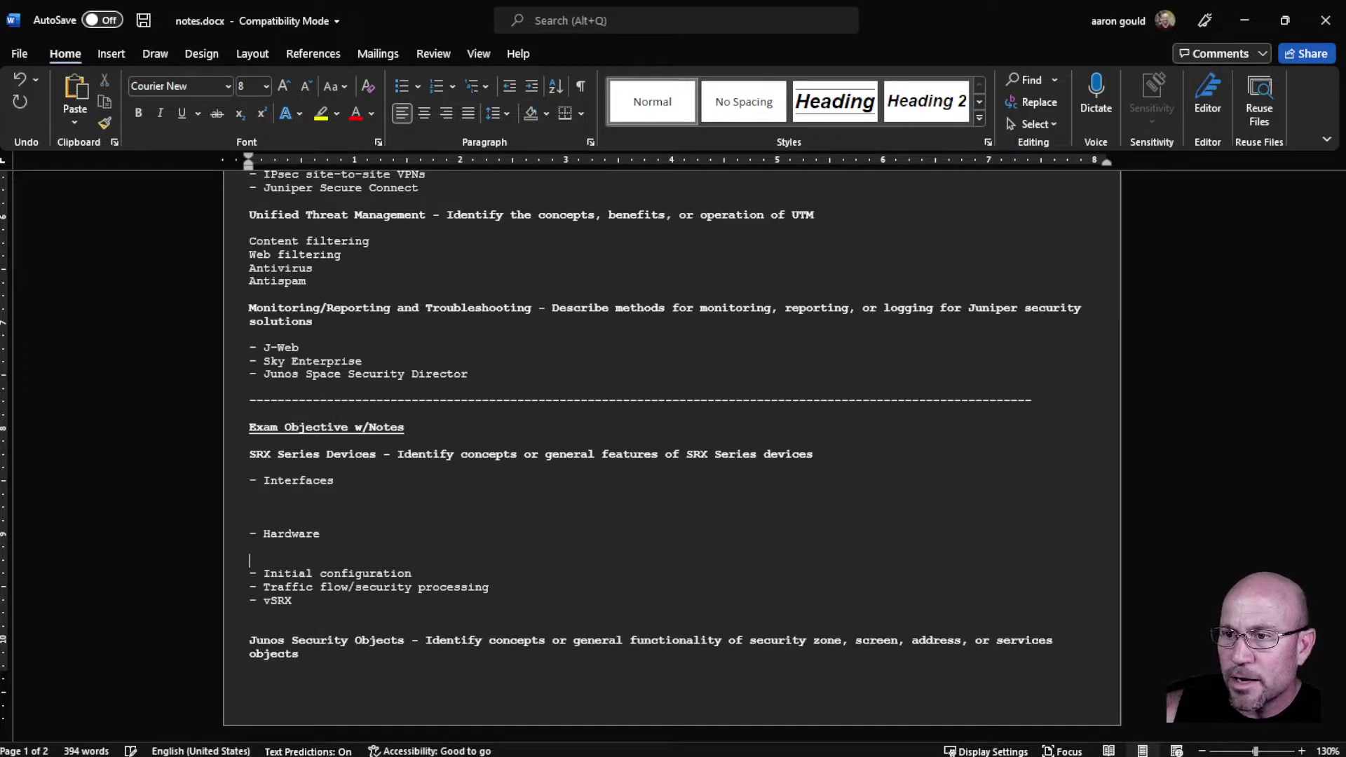
key("Down")
key("Down")
key("Down")
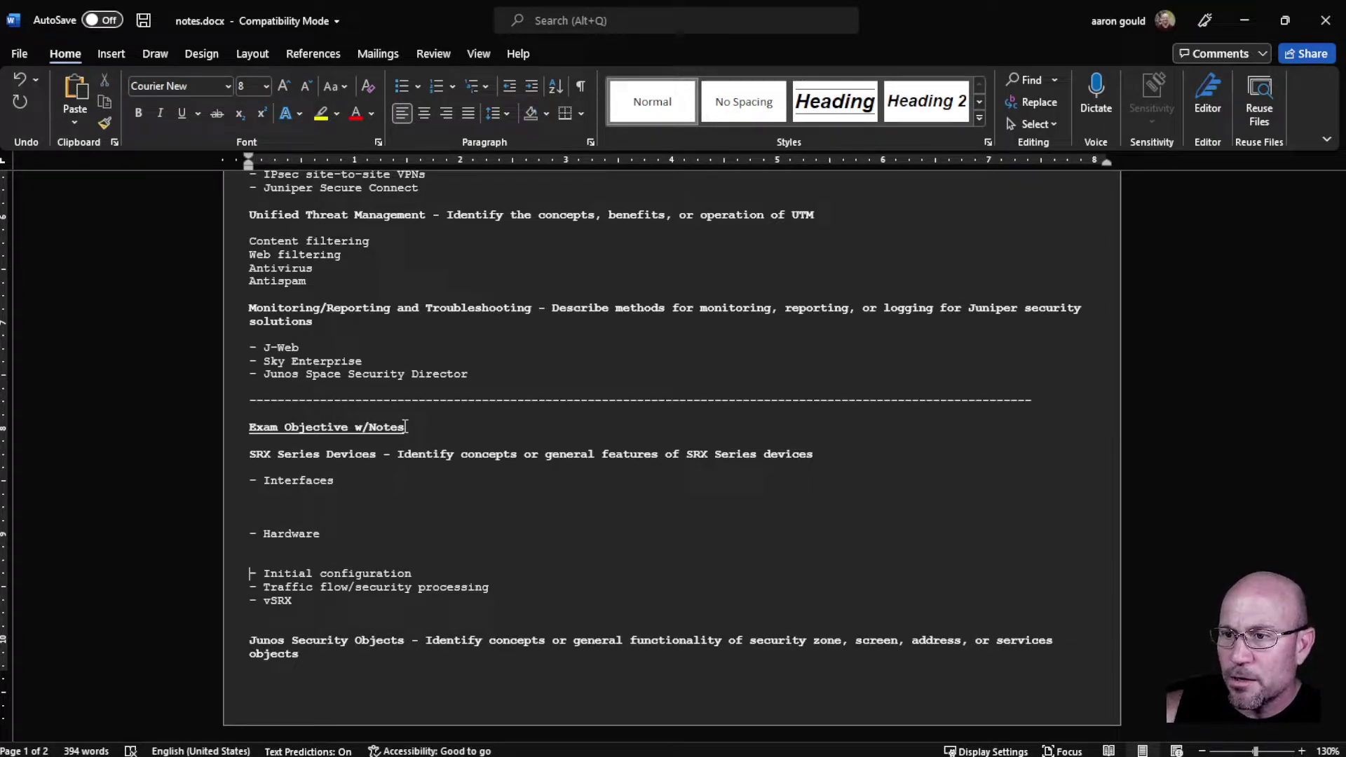
key("End")
key("Return")
key("Return")
key("Up")
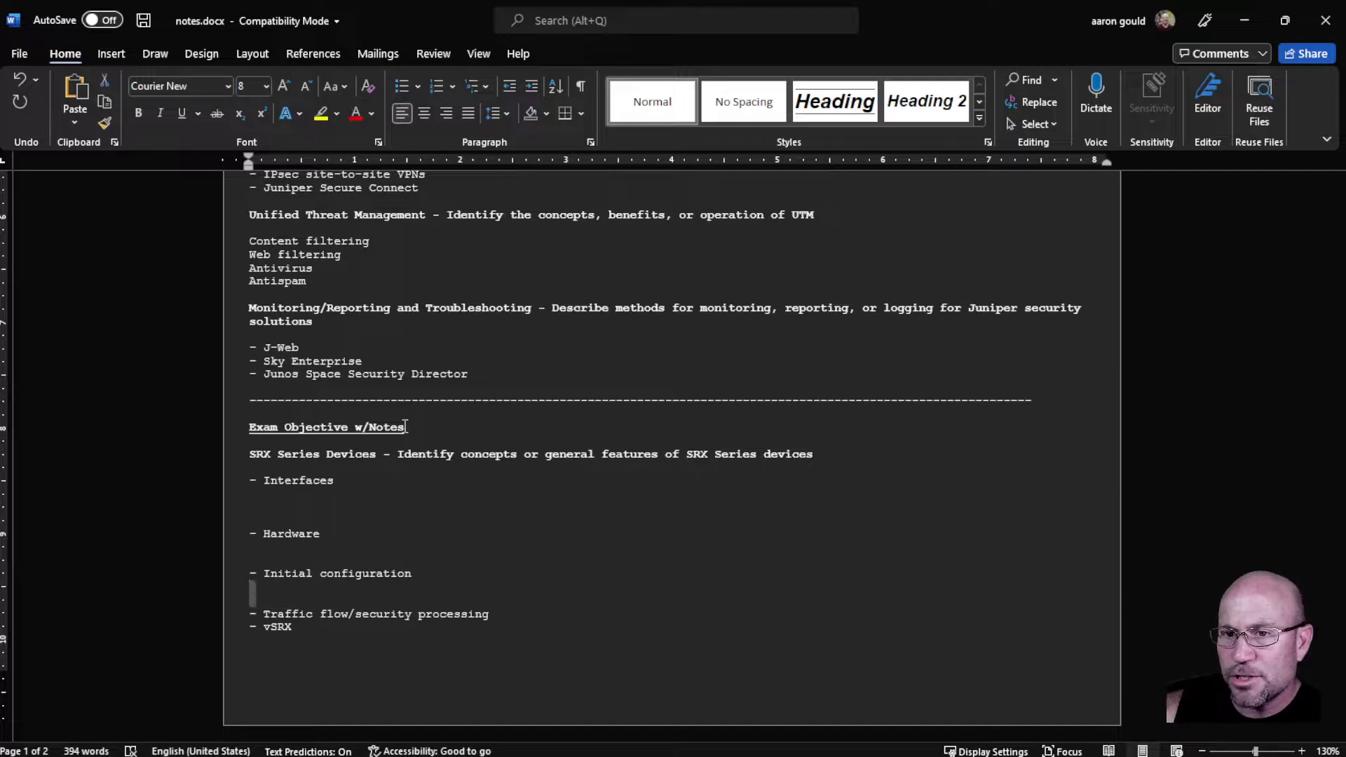
key("Down")
key("Down")
key("Down")
key("Return")
key("Return")
scroll(474, 394, "up", 13)
scroll(484, 401, "up", 2)
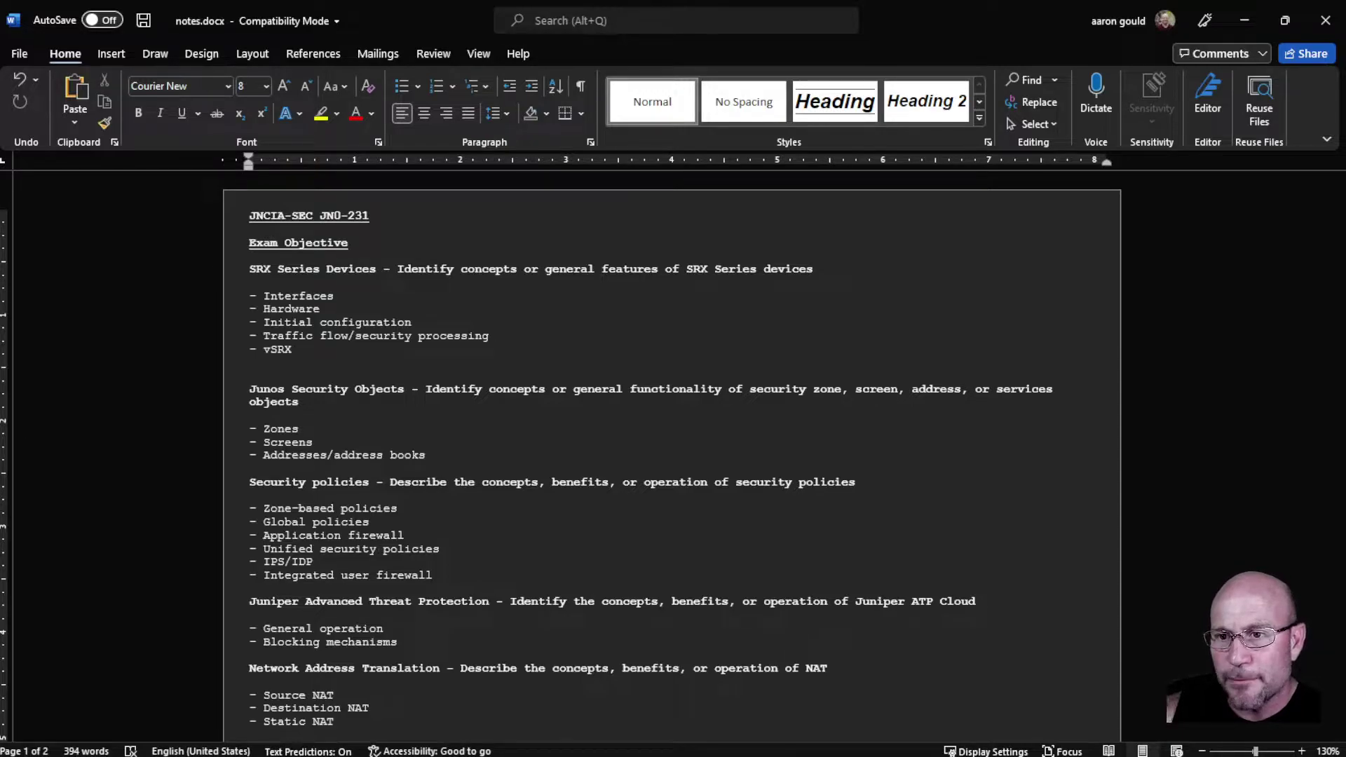
key("alt+Tab")
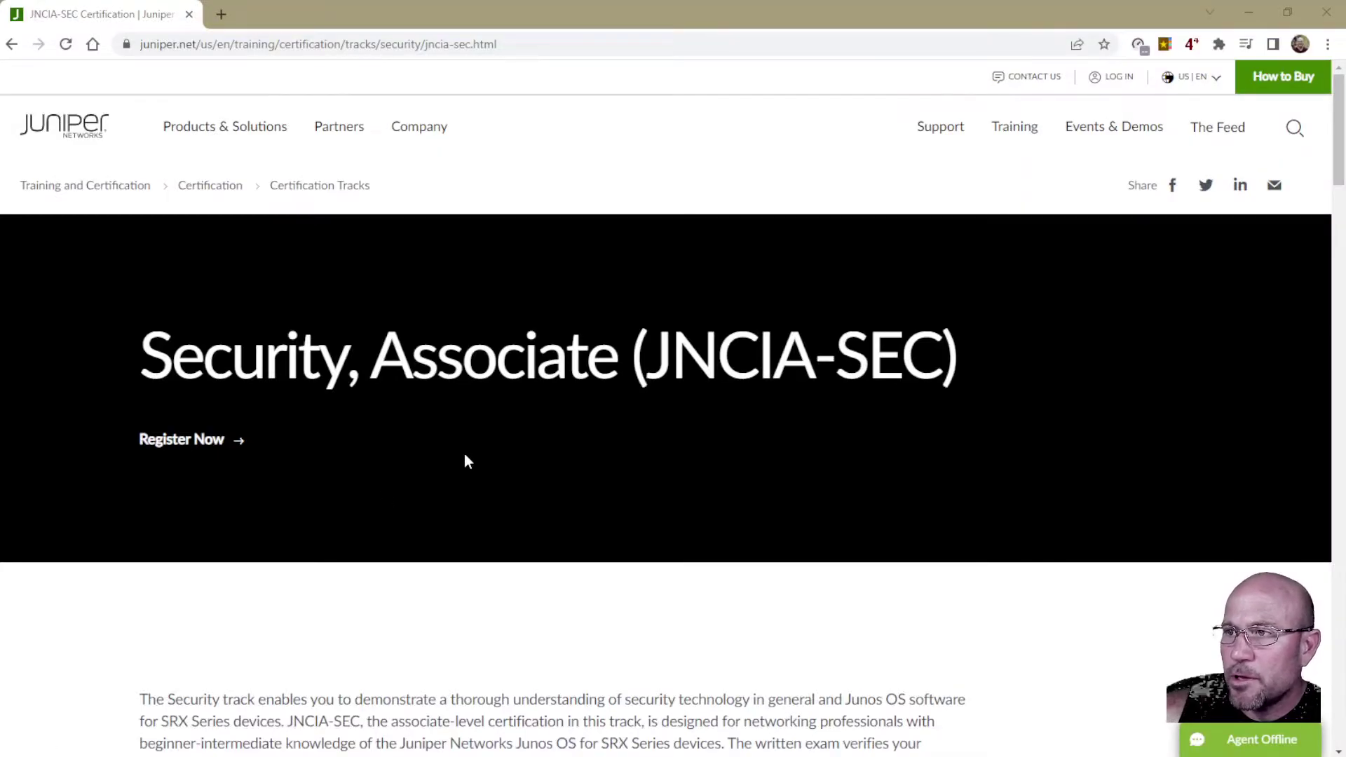
- Highlight the Description heading and the Interfaces, Hardware, Initial configuration and vSRX items in the SRX list
scroll(485, 481, "down", 1)
scroll(484, 482, "down", 10)
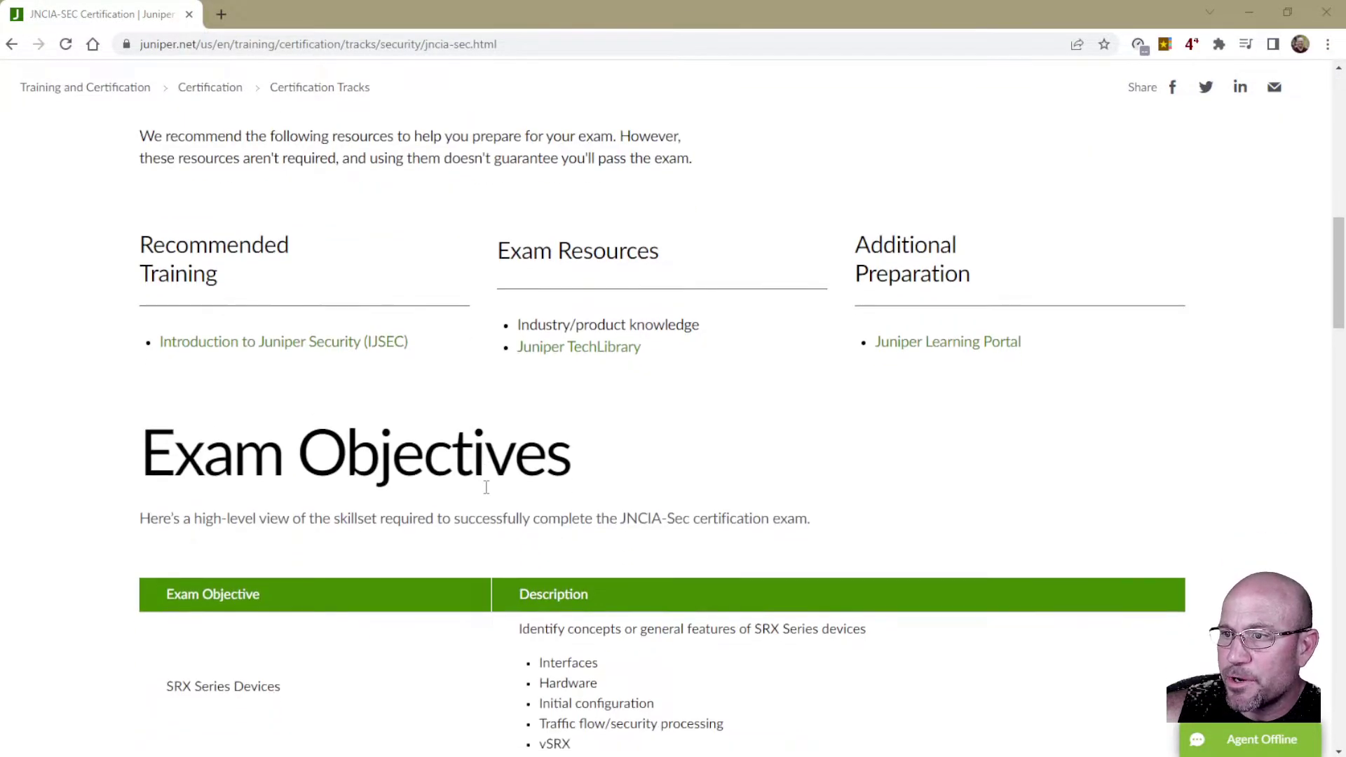
scroll(321, 595, "down", 3)
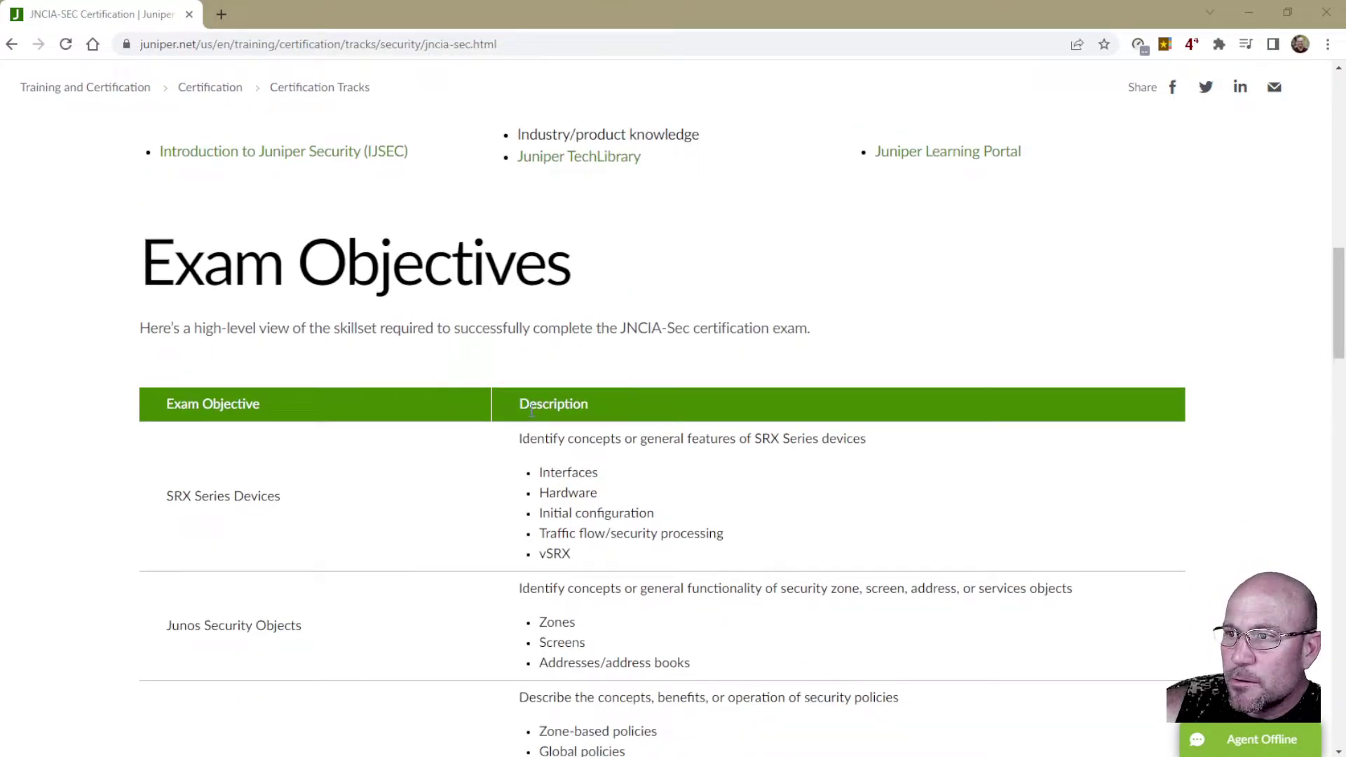
left_click_drag(530, 410, 591, 405)
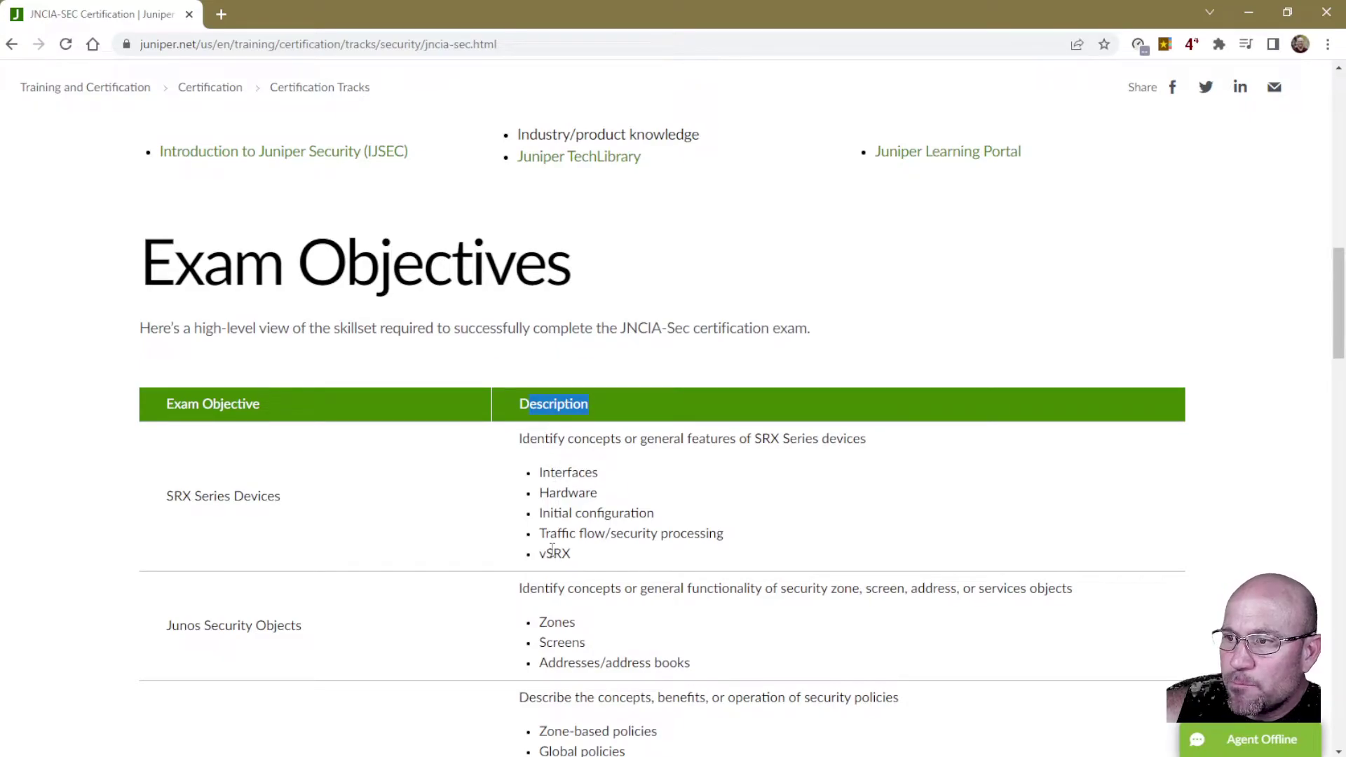
double_click(554, 474)
double_click(563, 495)
double_click(570, 515)
left_click(569, 539)
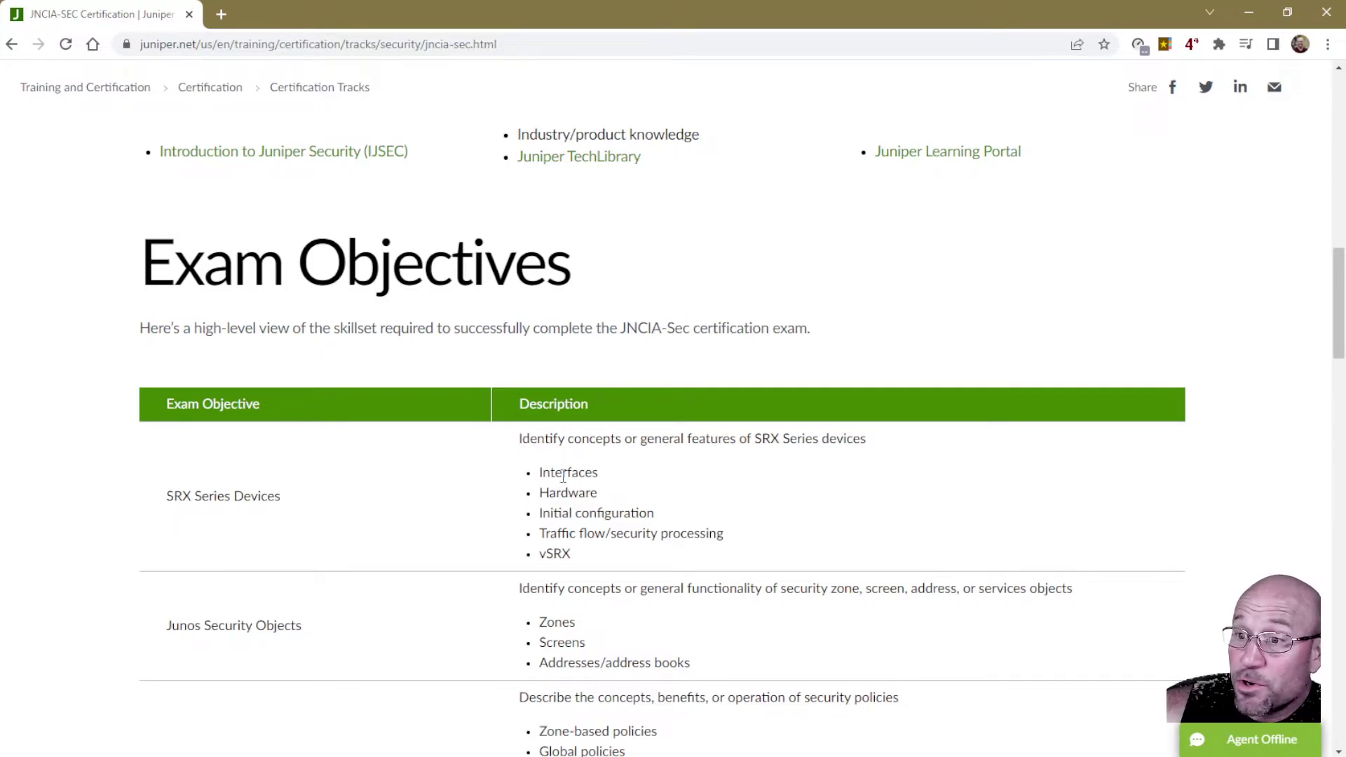
double_click(563, 474)
double_click(566, 493)
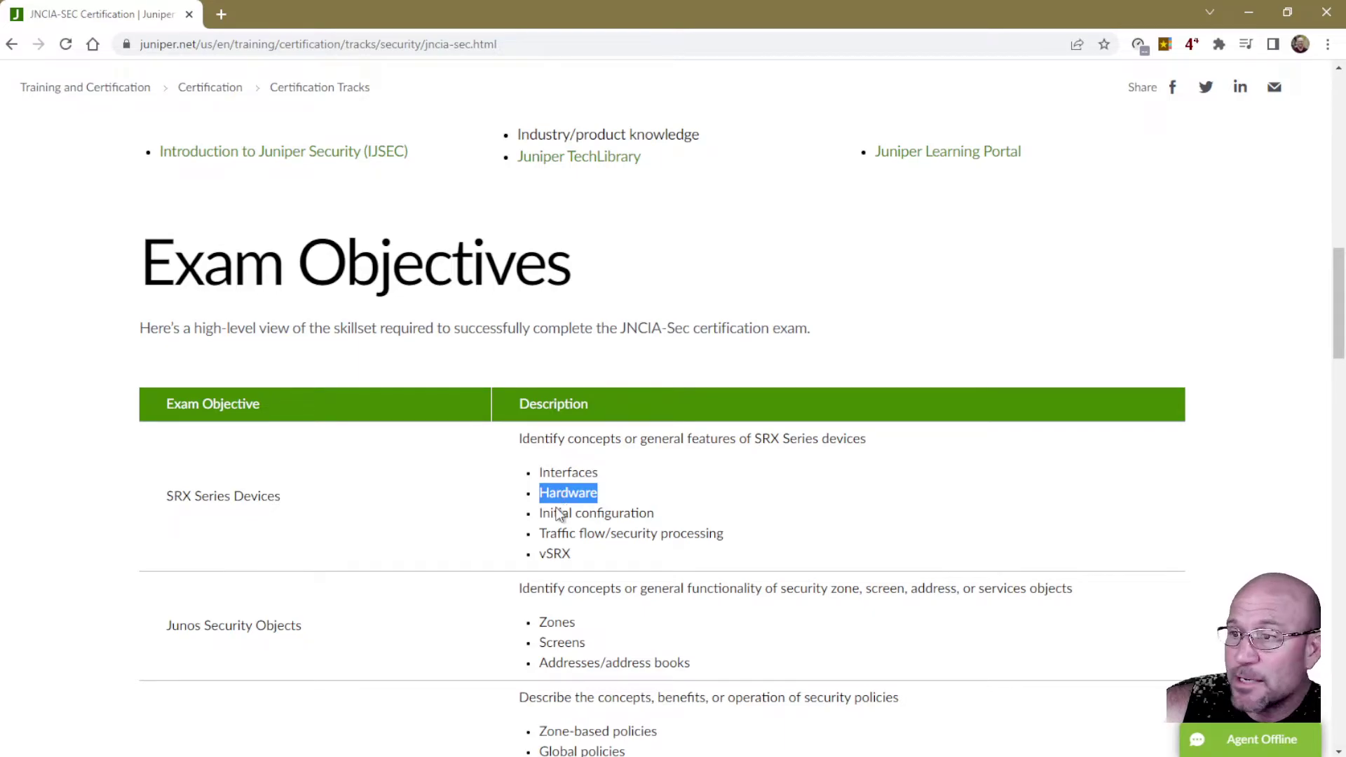
double_click(559, 514)
double_click(559, 556)
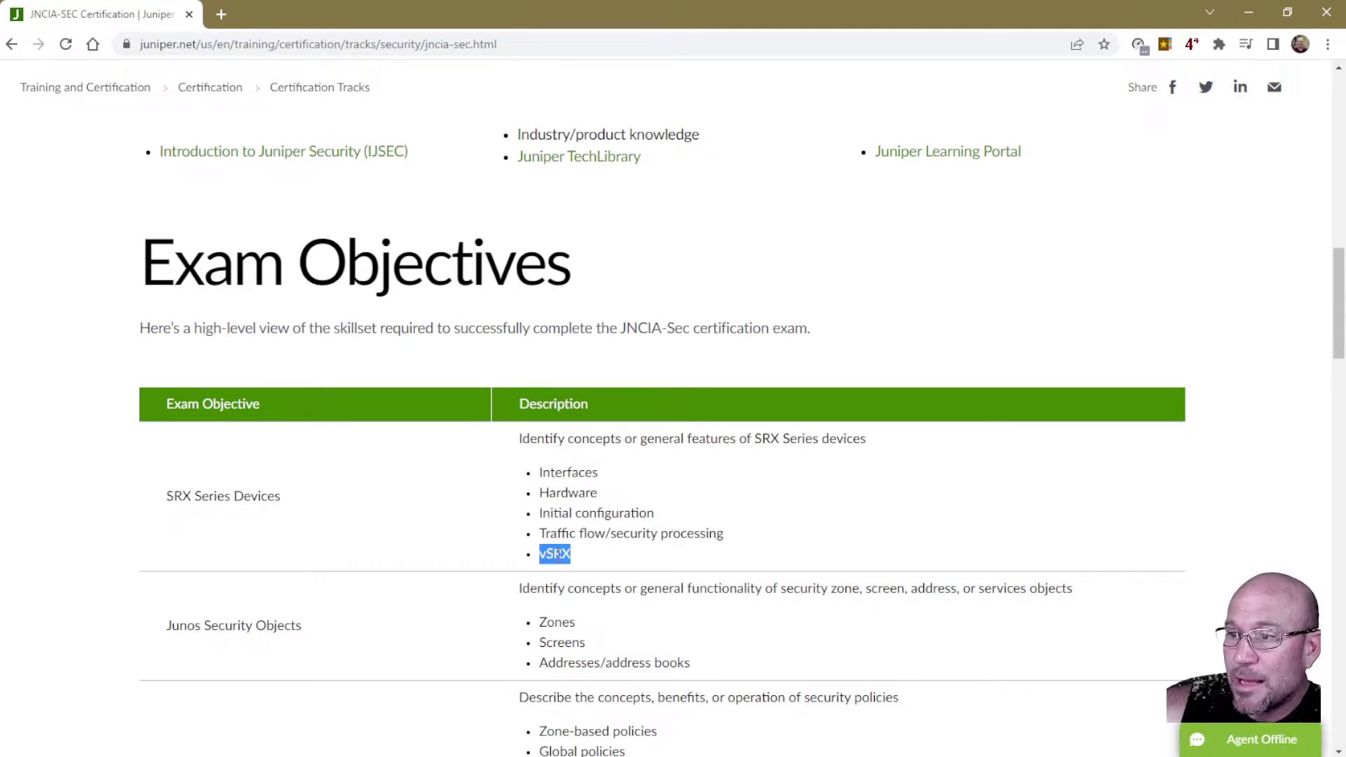
- Scroll further and highlight Zones under Junos Security Objects
scroll(573, 603, "down", 4)
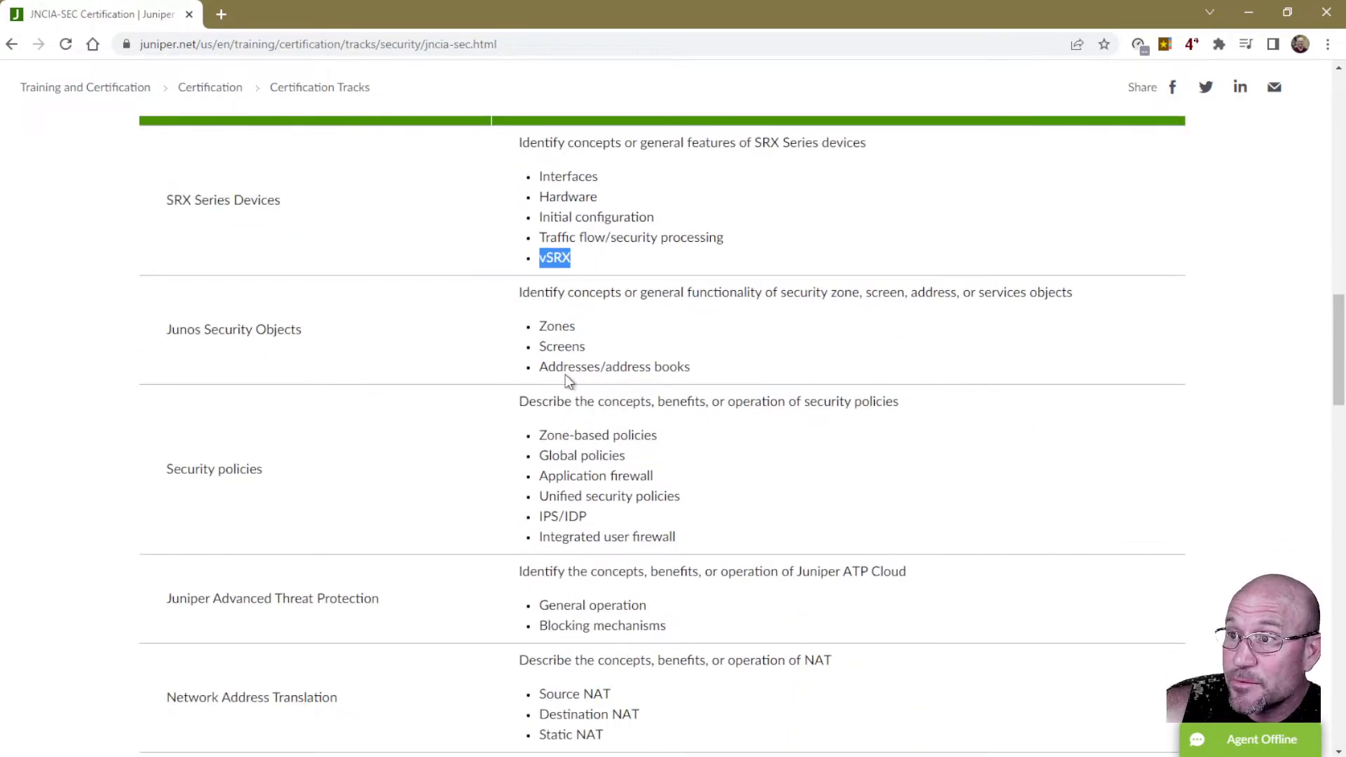
double_click(561, 328)
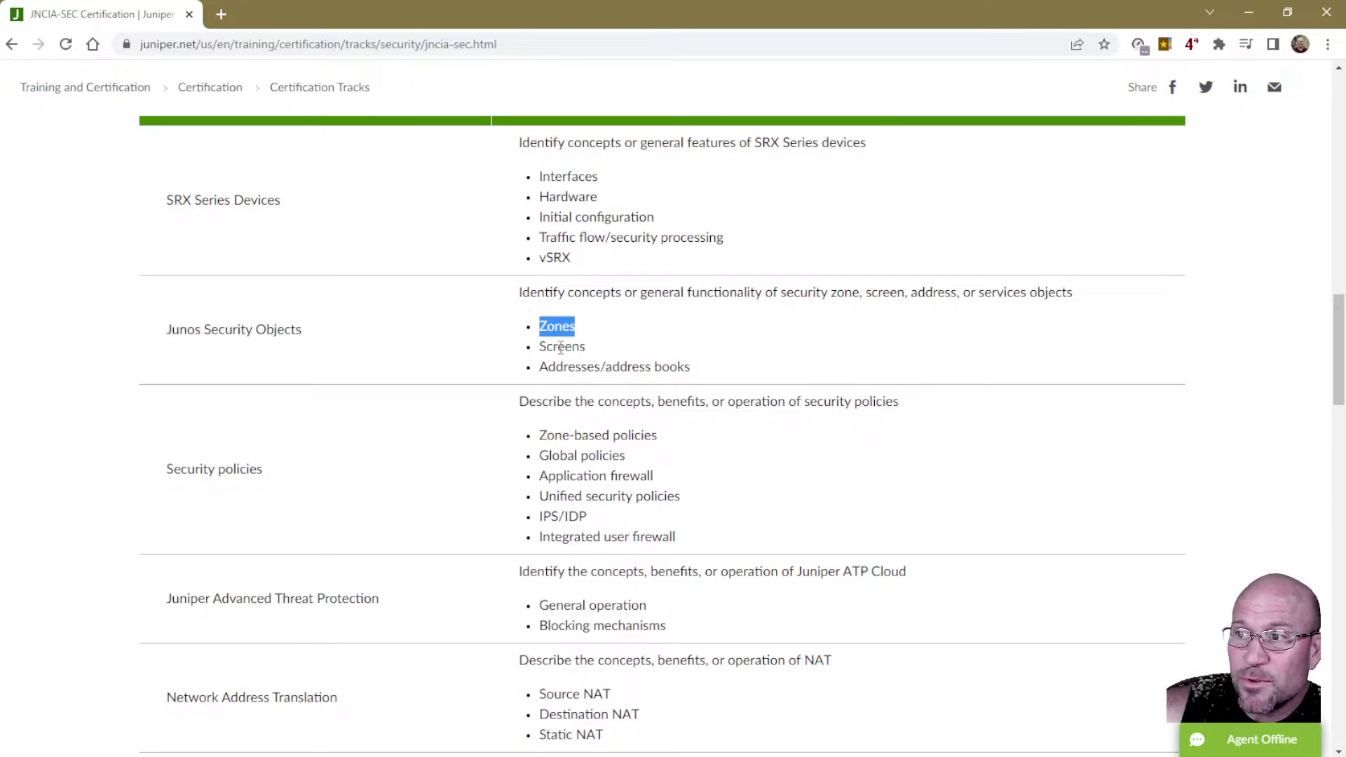
left_click(561, 348)
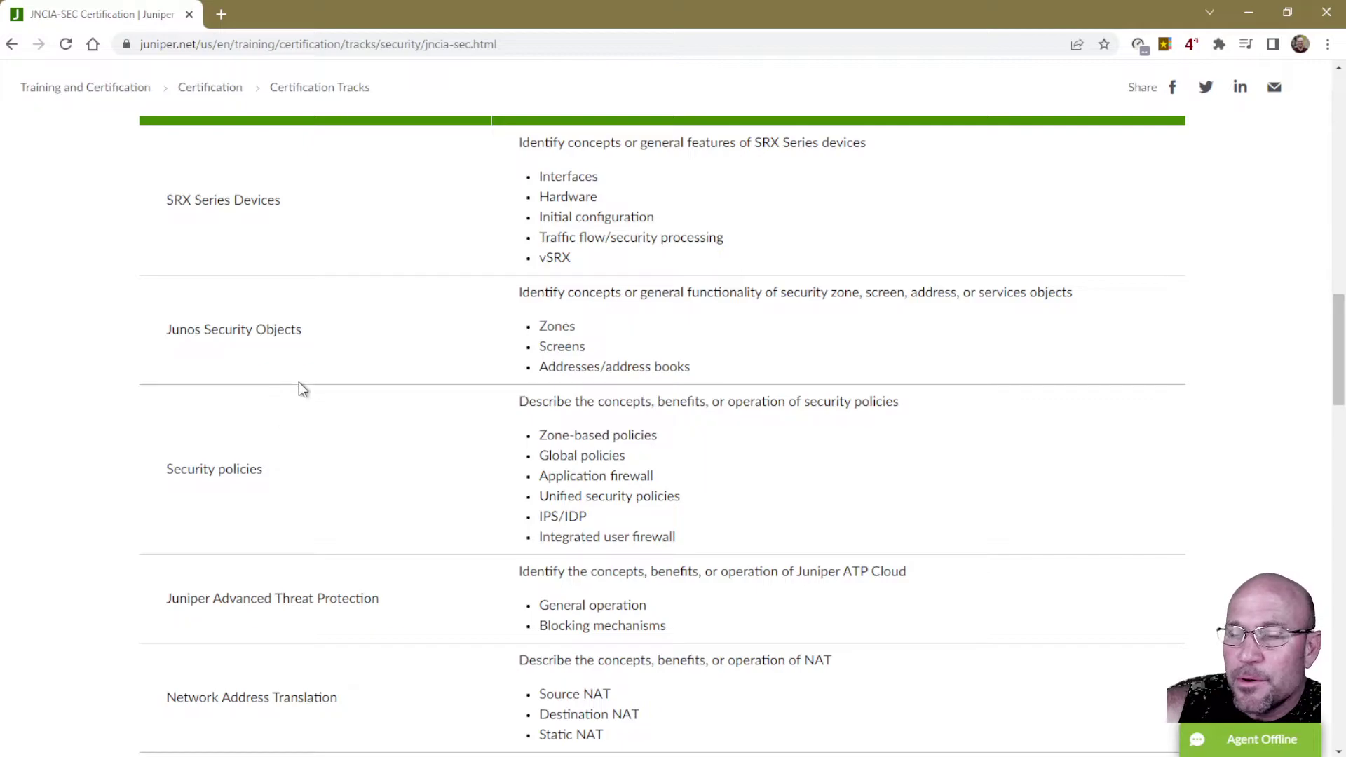
scroll(327, 345, "up", 9)
scroll(327, 345, "down", 1)
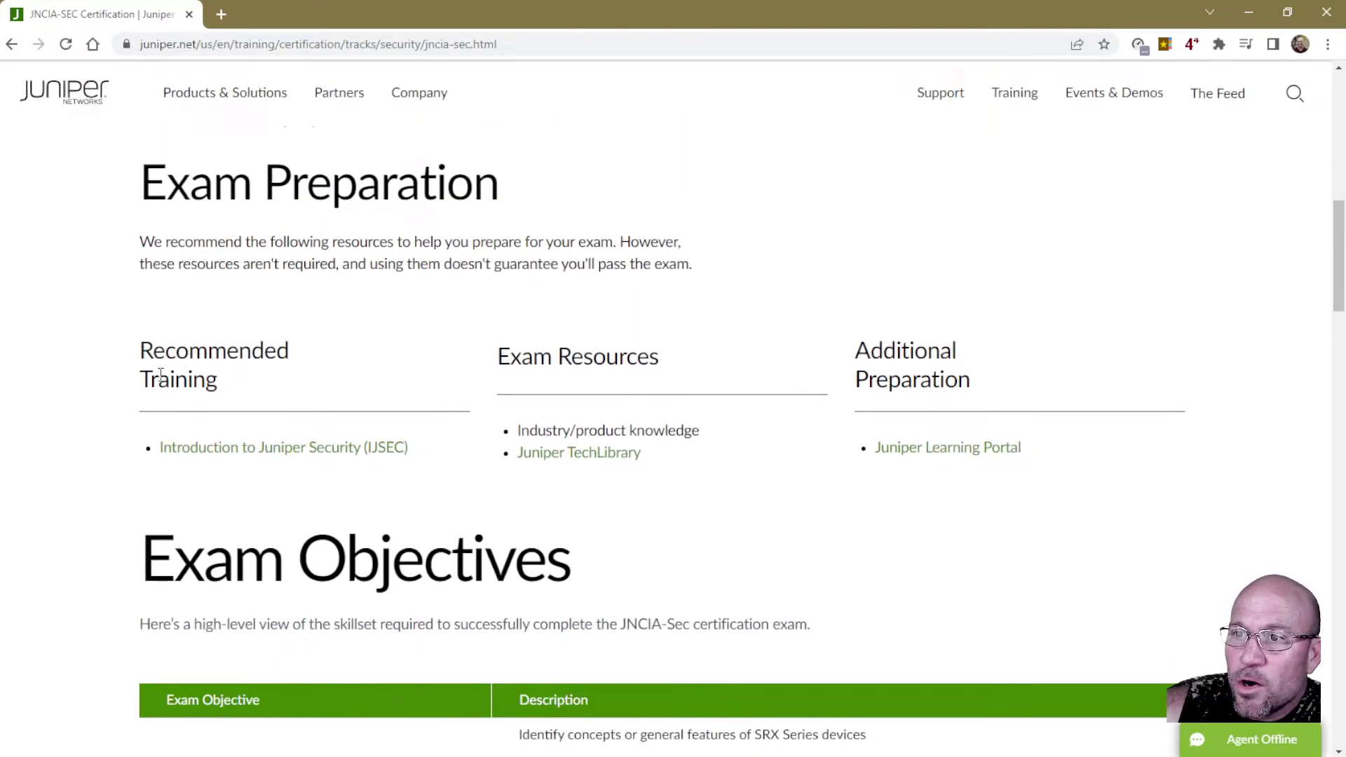
left_click_drag(139, 354, 222, 390)
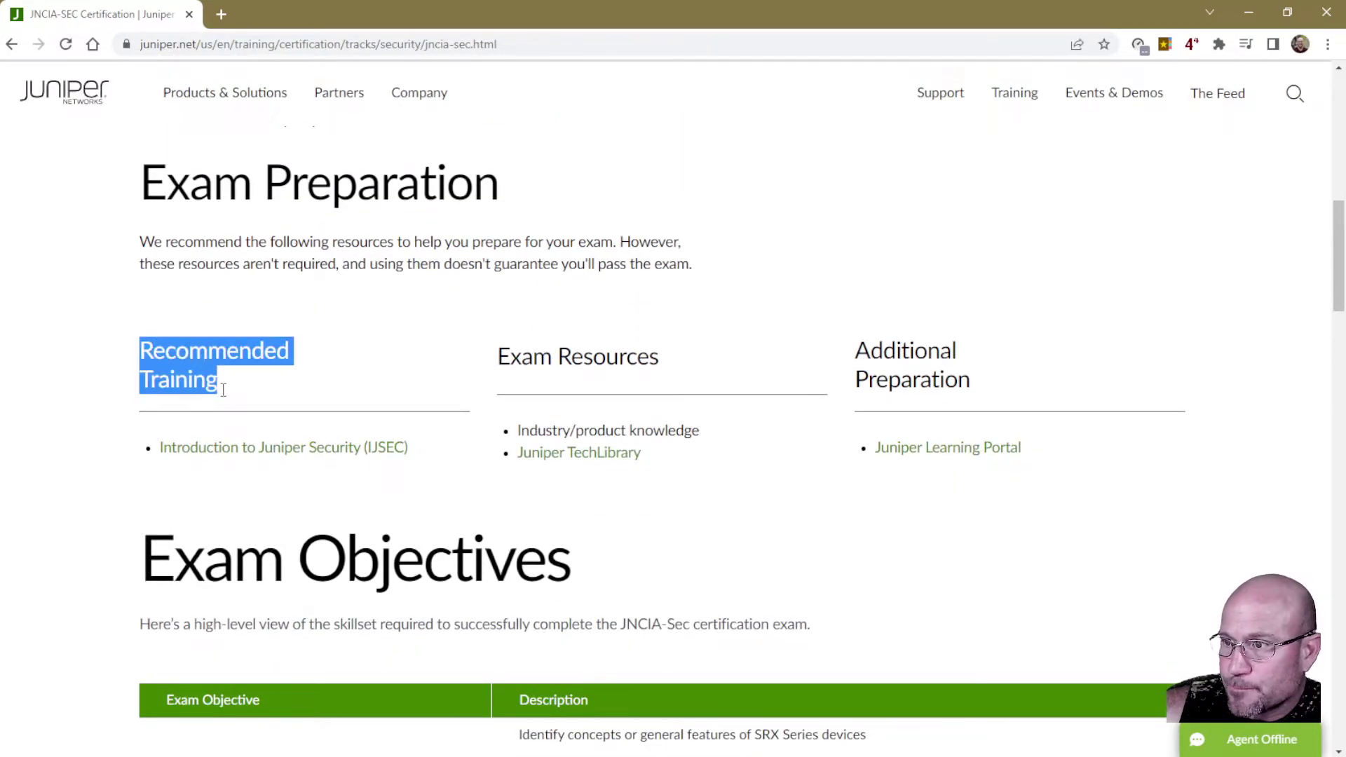
- Open the IJSEC course page in a new tab, then its Course Overview Flyer PDF in another tab
right_click(304, 457)
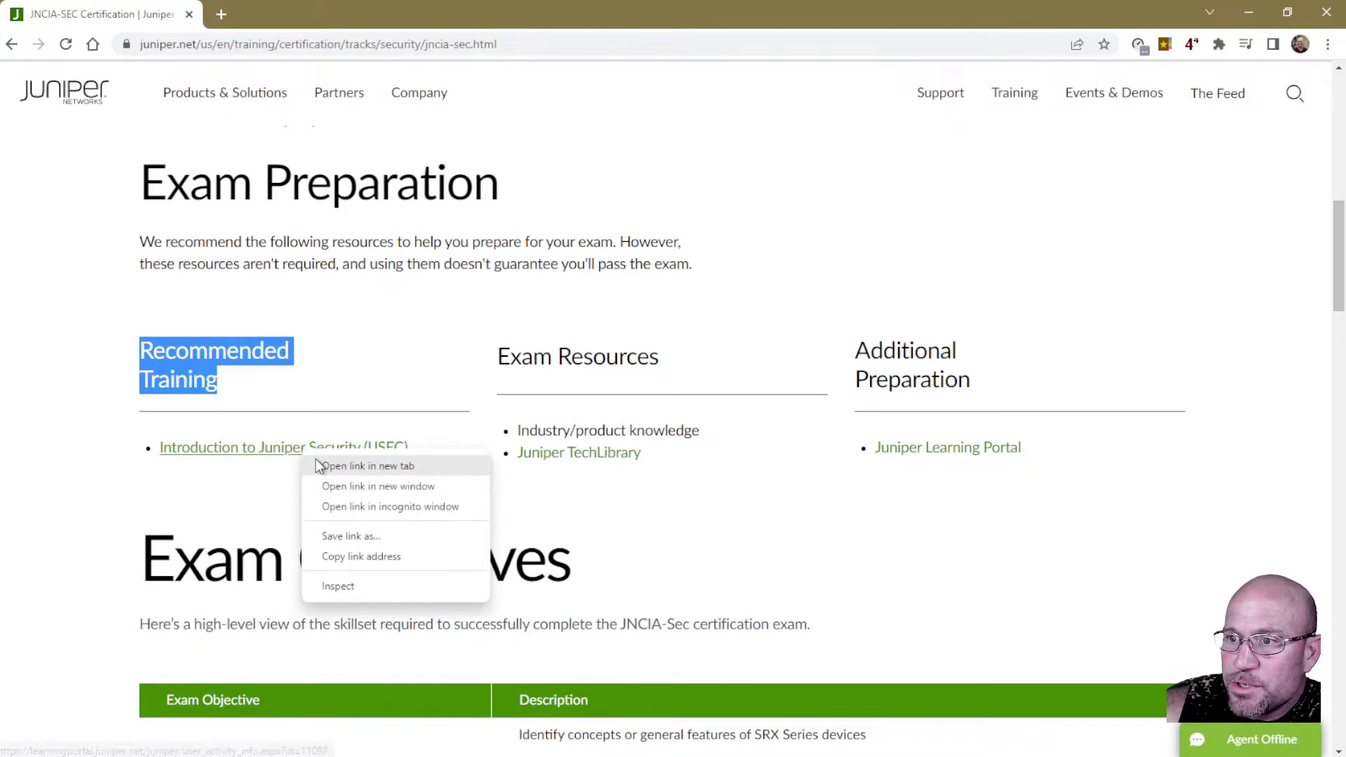
left_click(337, 466)
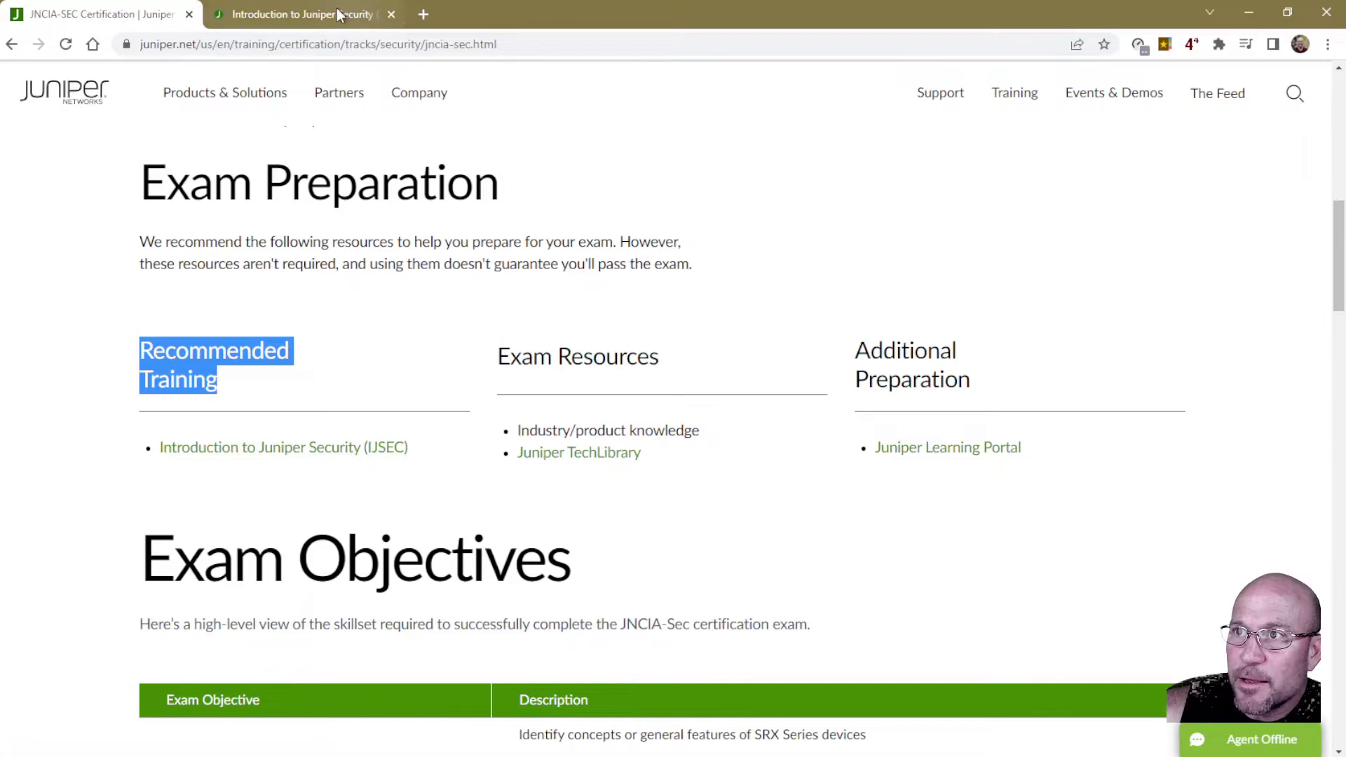
left_click(339, 14)
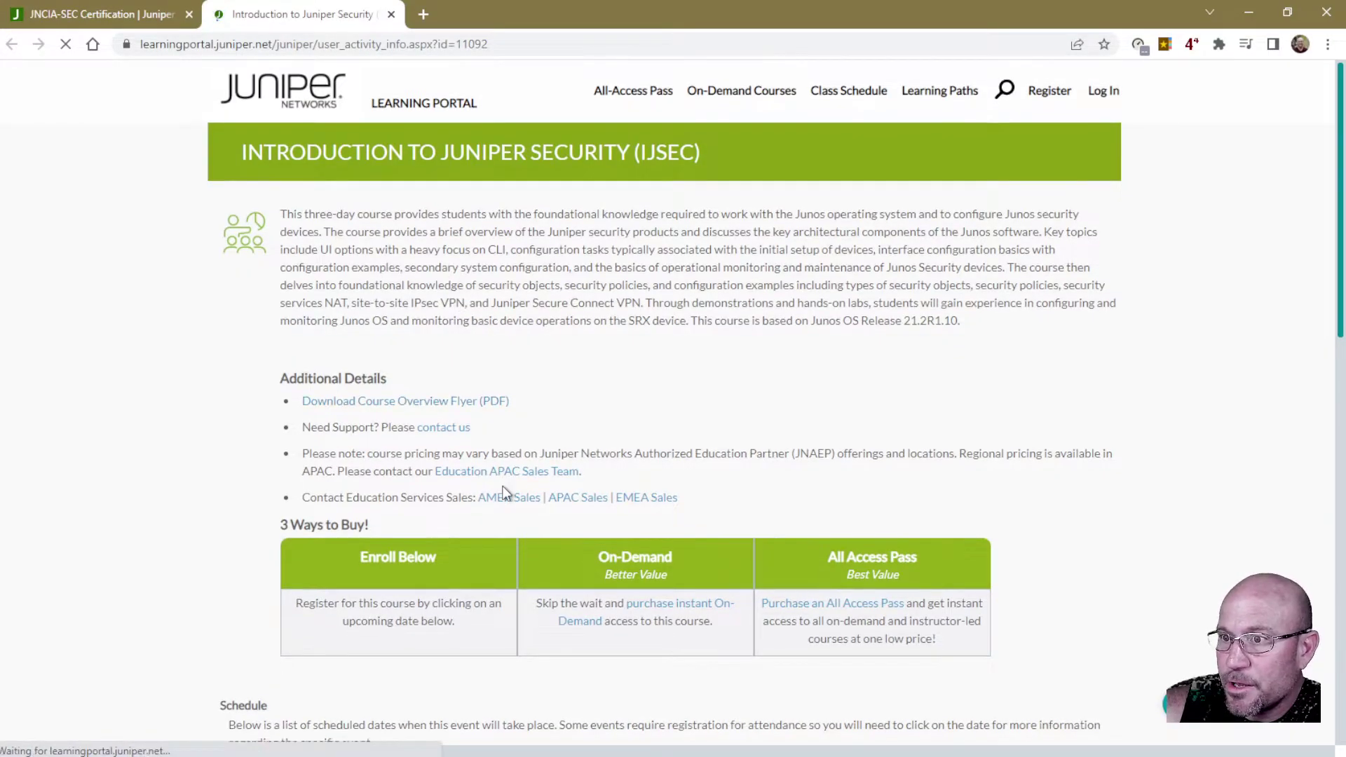
scroll(397, 390, "down", 1)
right_click(399, 387)
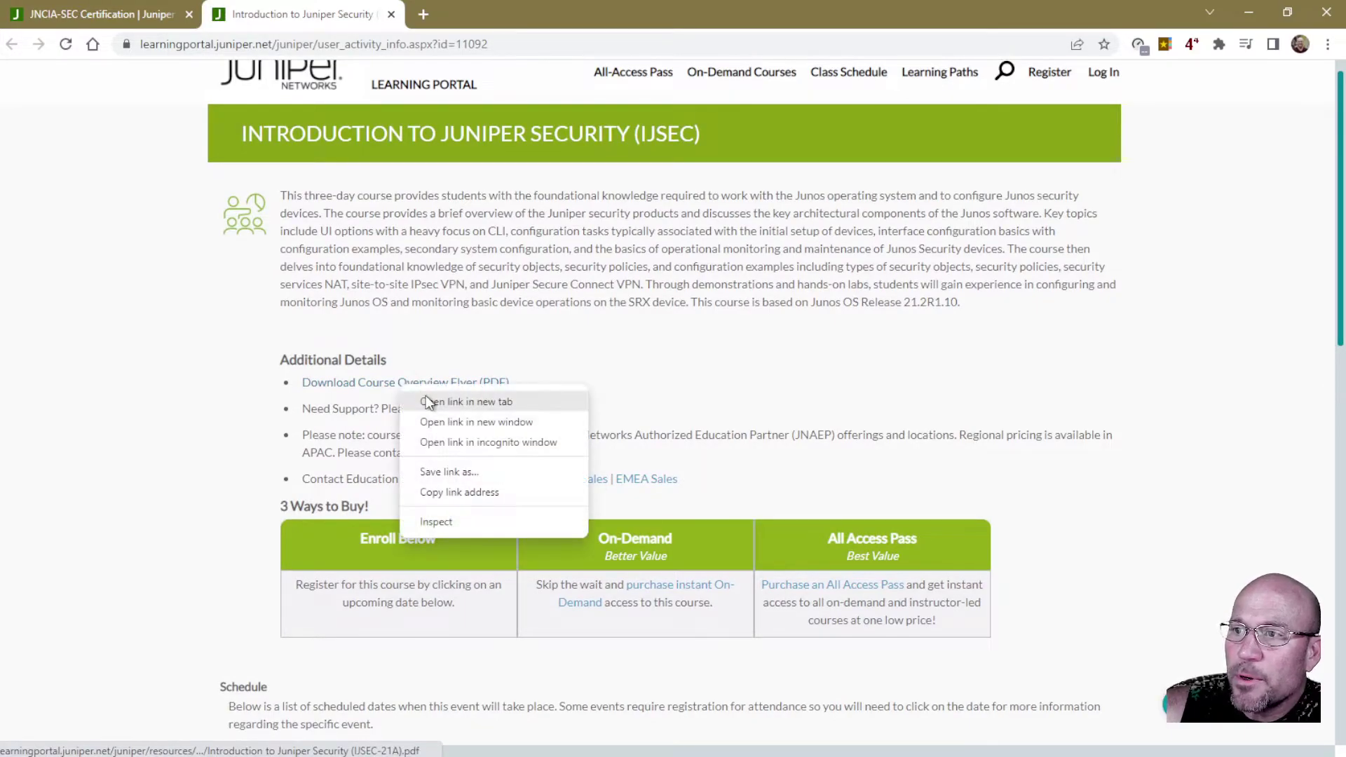
left_click(433, 402)
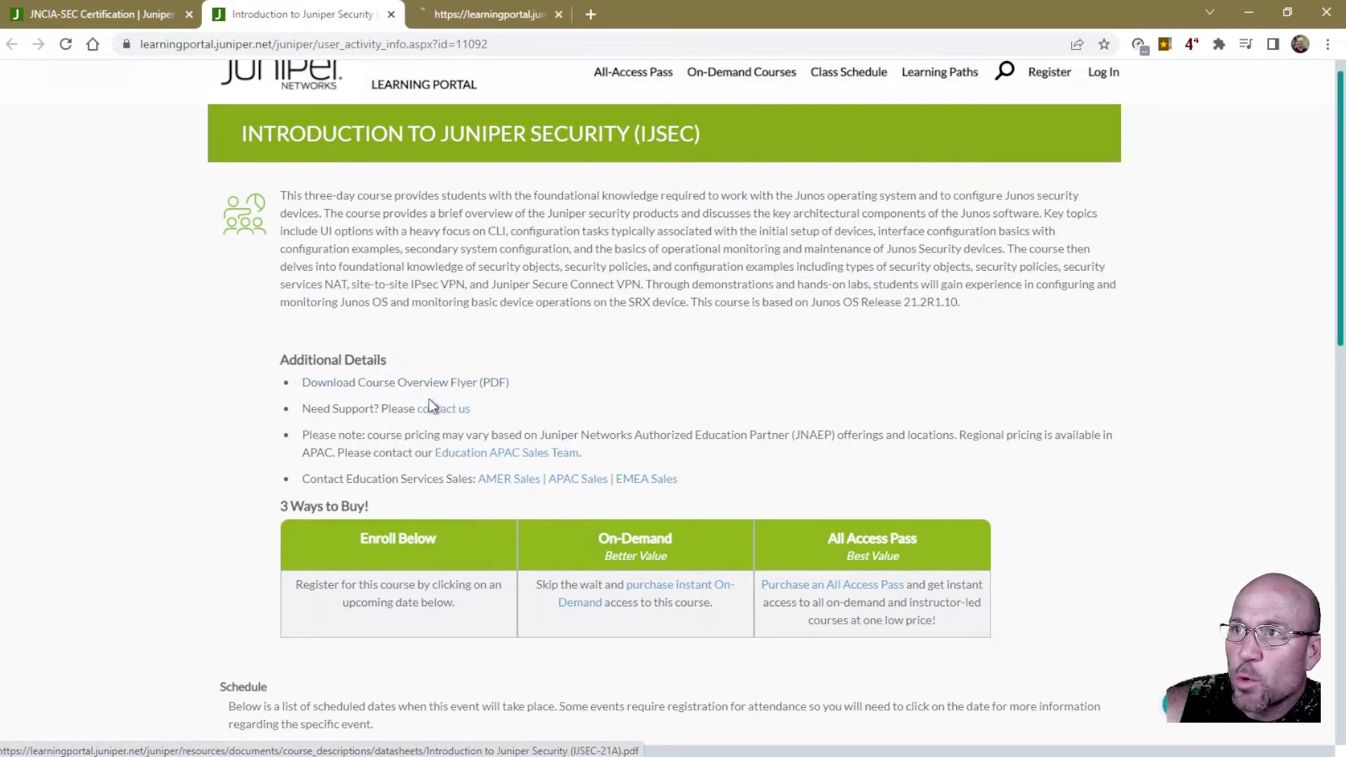
left_click(528, 14)
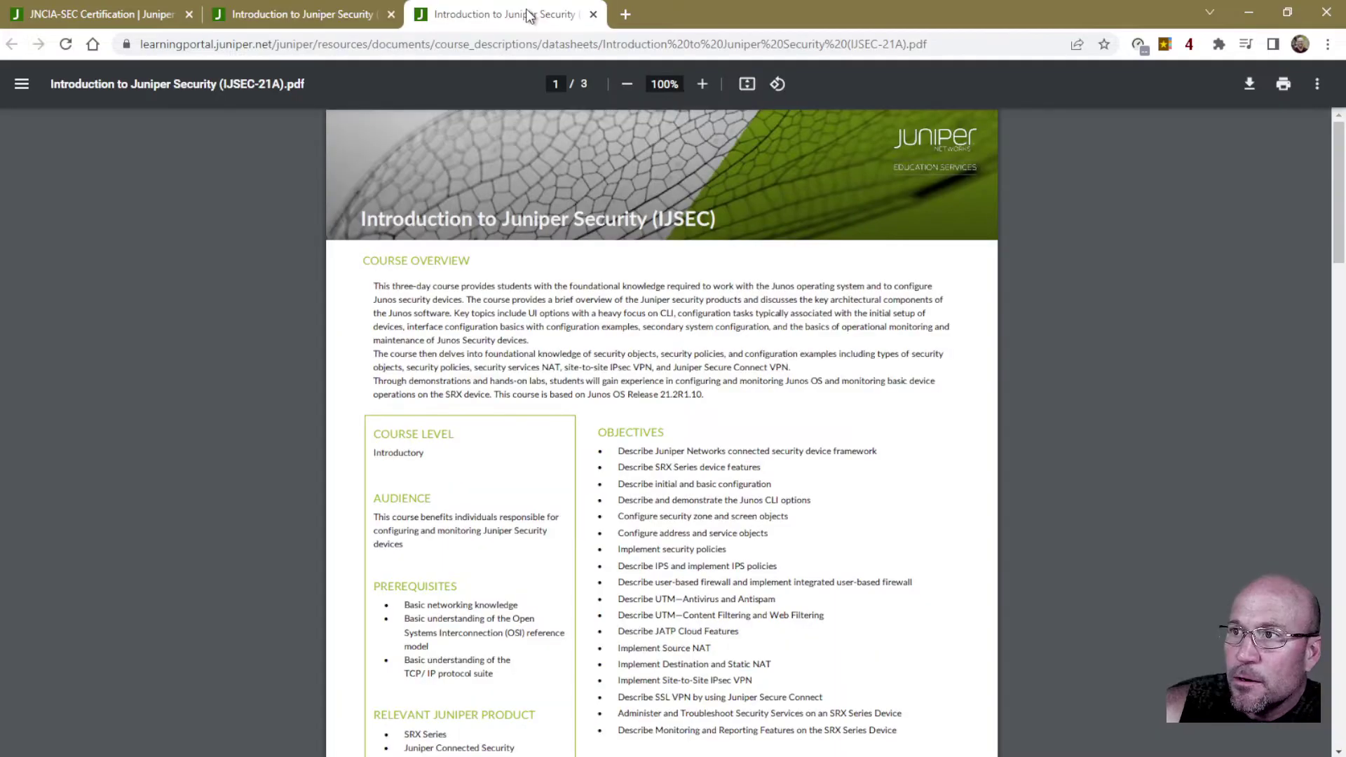
scroll(672, 491, "up", 3)
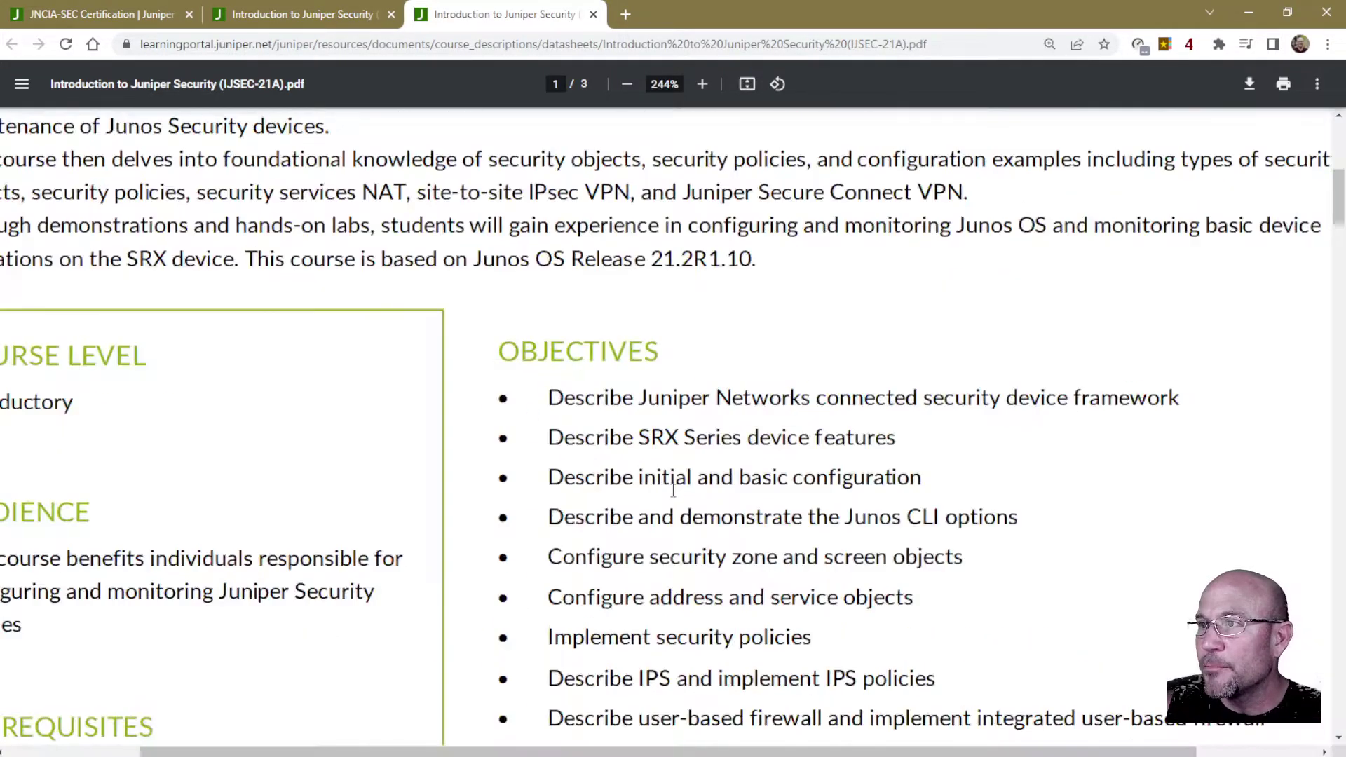
scroll(673, 491, "down", 2)
scroll(676, 490, "down", 1)
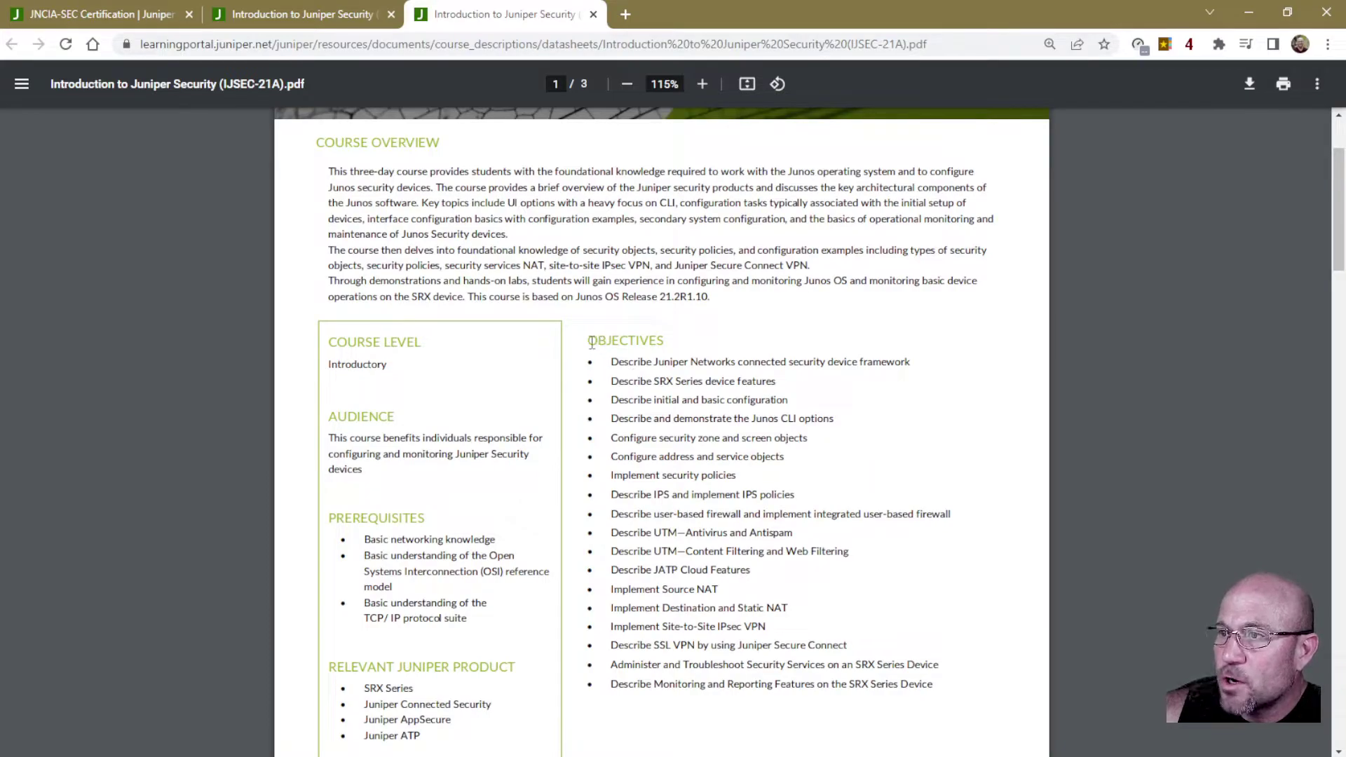
left_click_drag(592, 341, 947, 698)
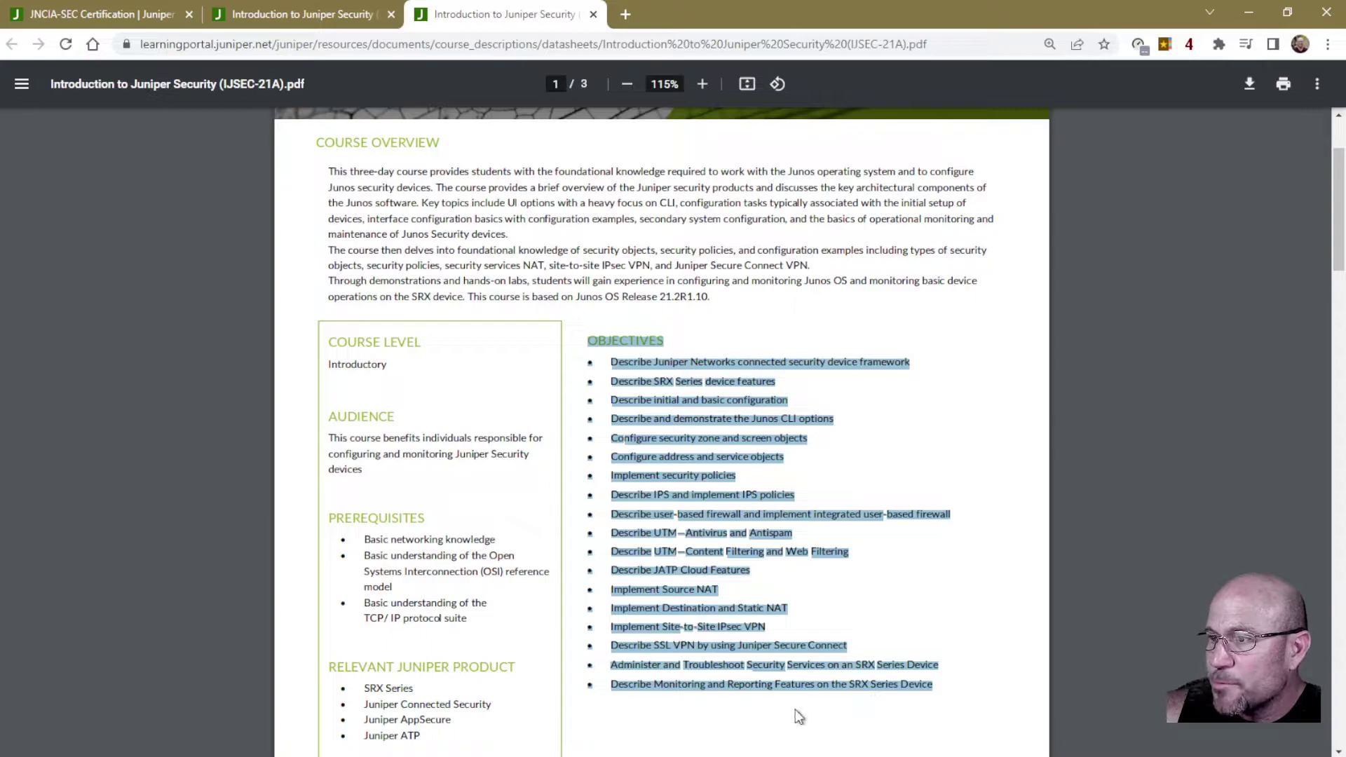
left_click(694, 697)
scroll(667, 609, "down", 8)
scroll(666, 609, "down", 4)
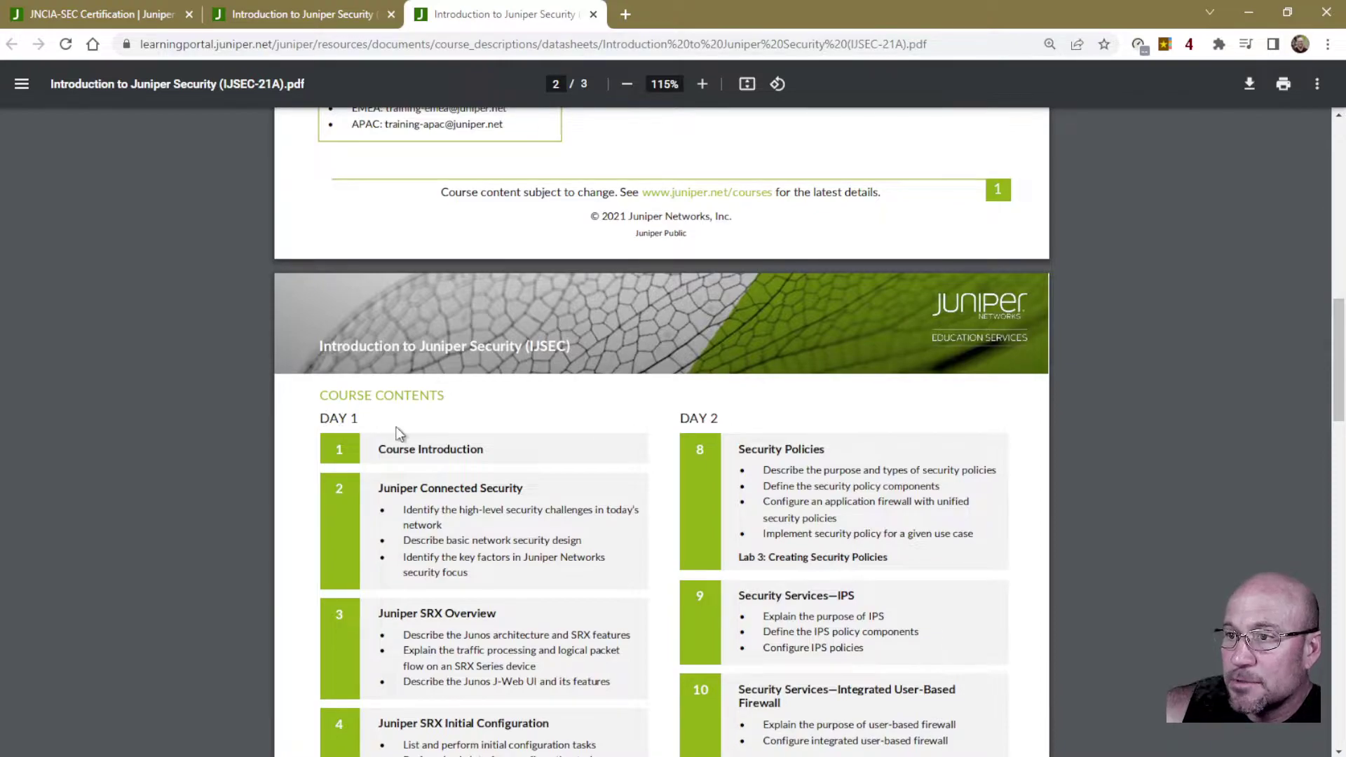
scroll(400, 431, "down", 3)
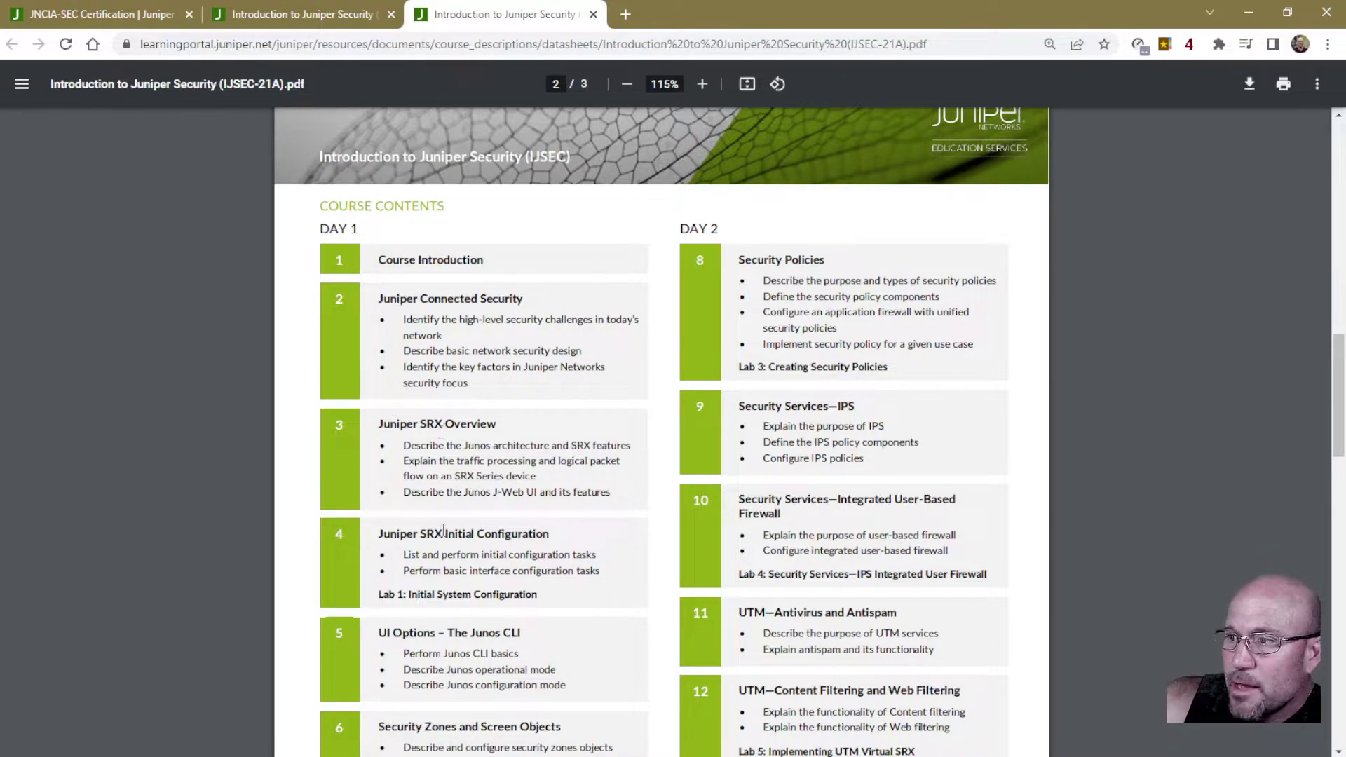
scroll(447, 536, "down", 6)
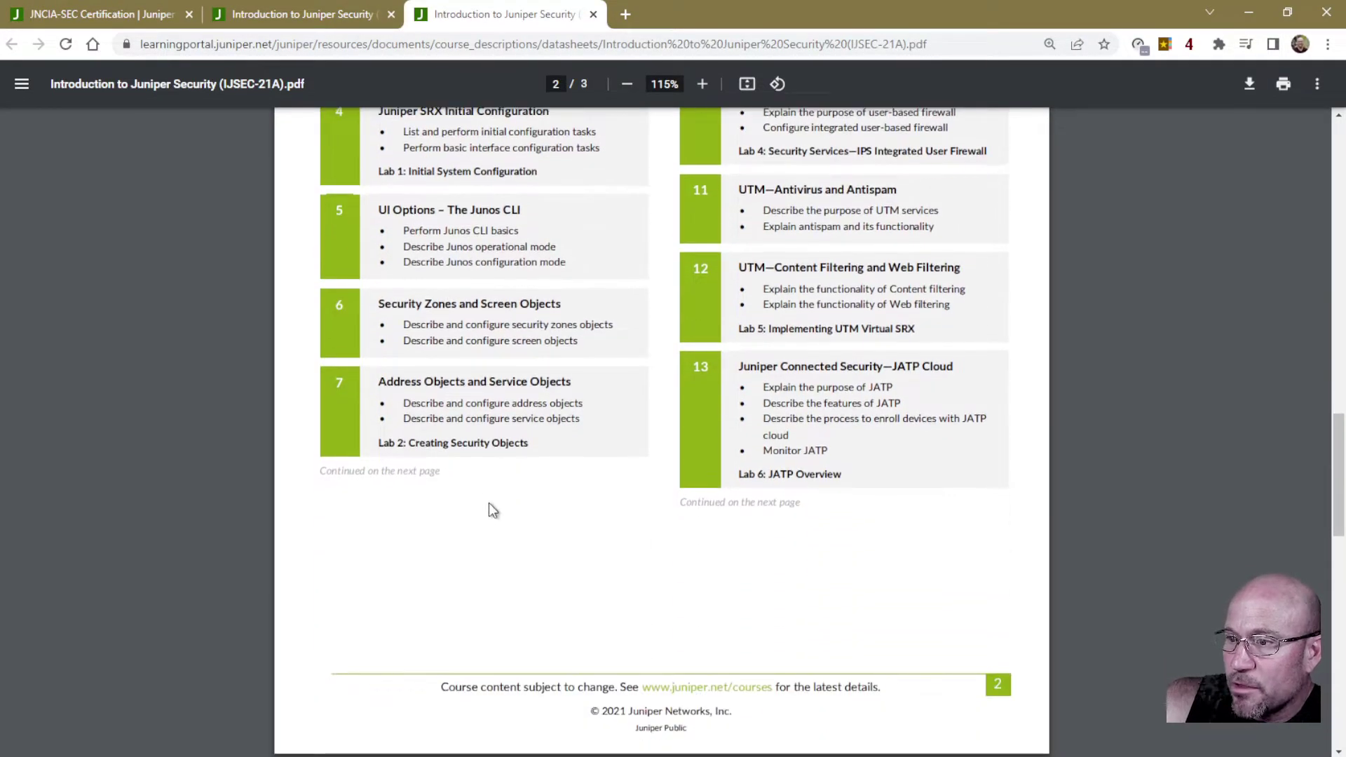
scroll(494, 512, "down", 9)
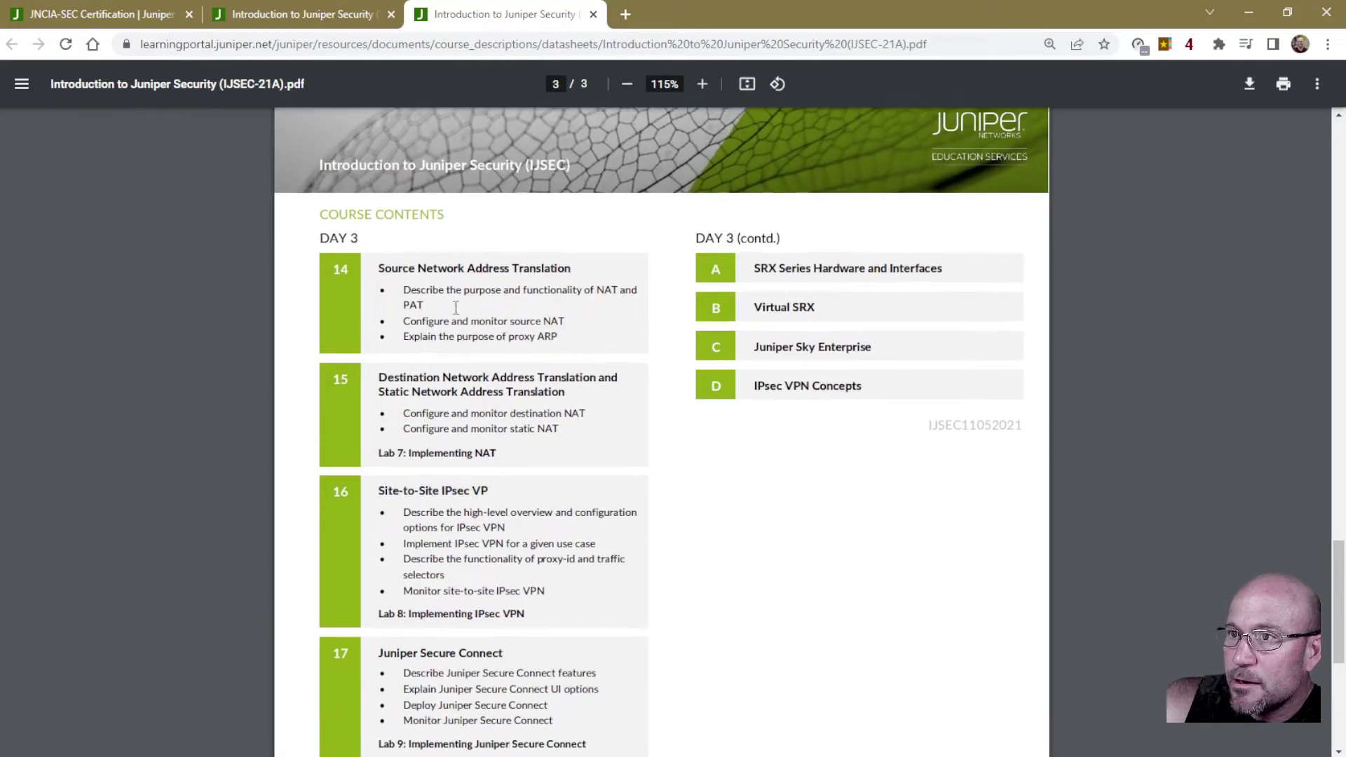
scroll(456, 307, "down", 6)
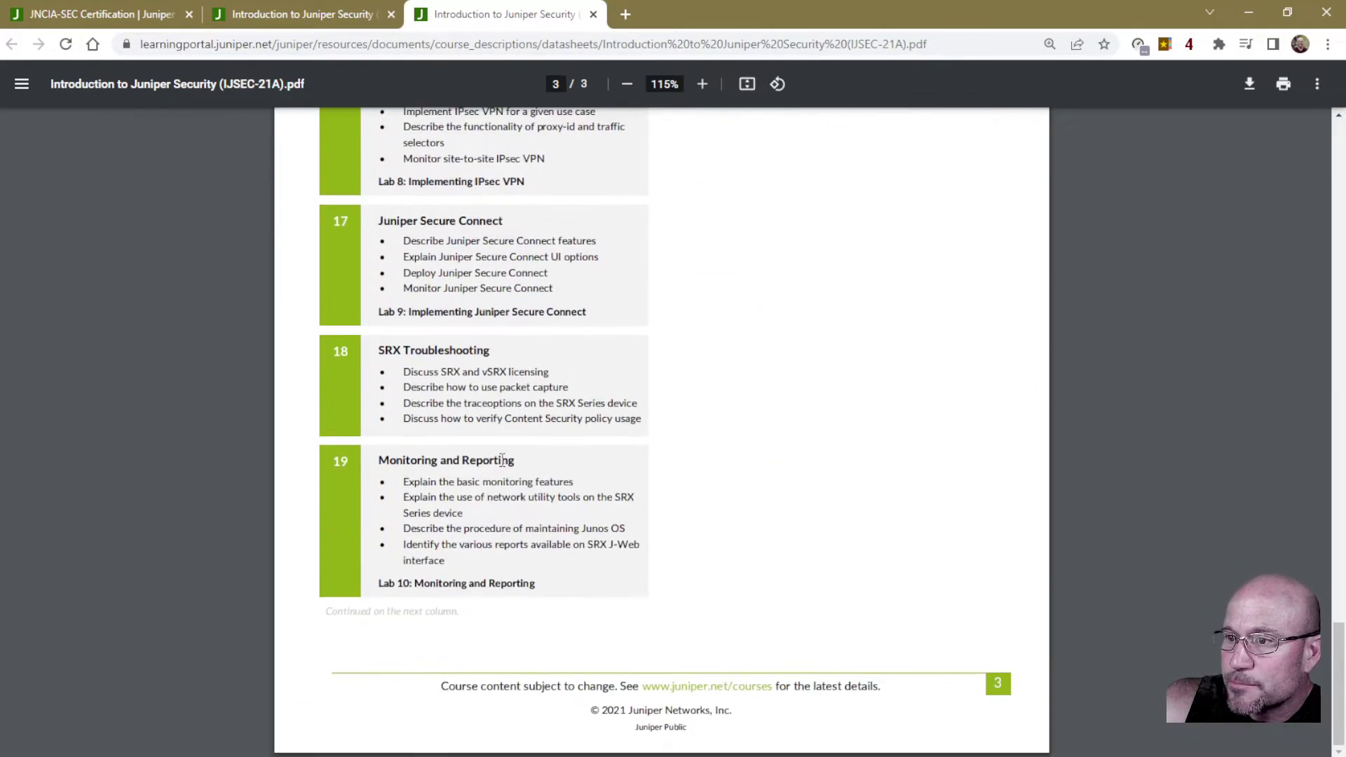
scroll(676, 532, "up", 10)
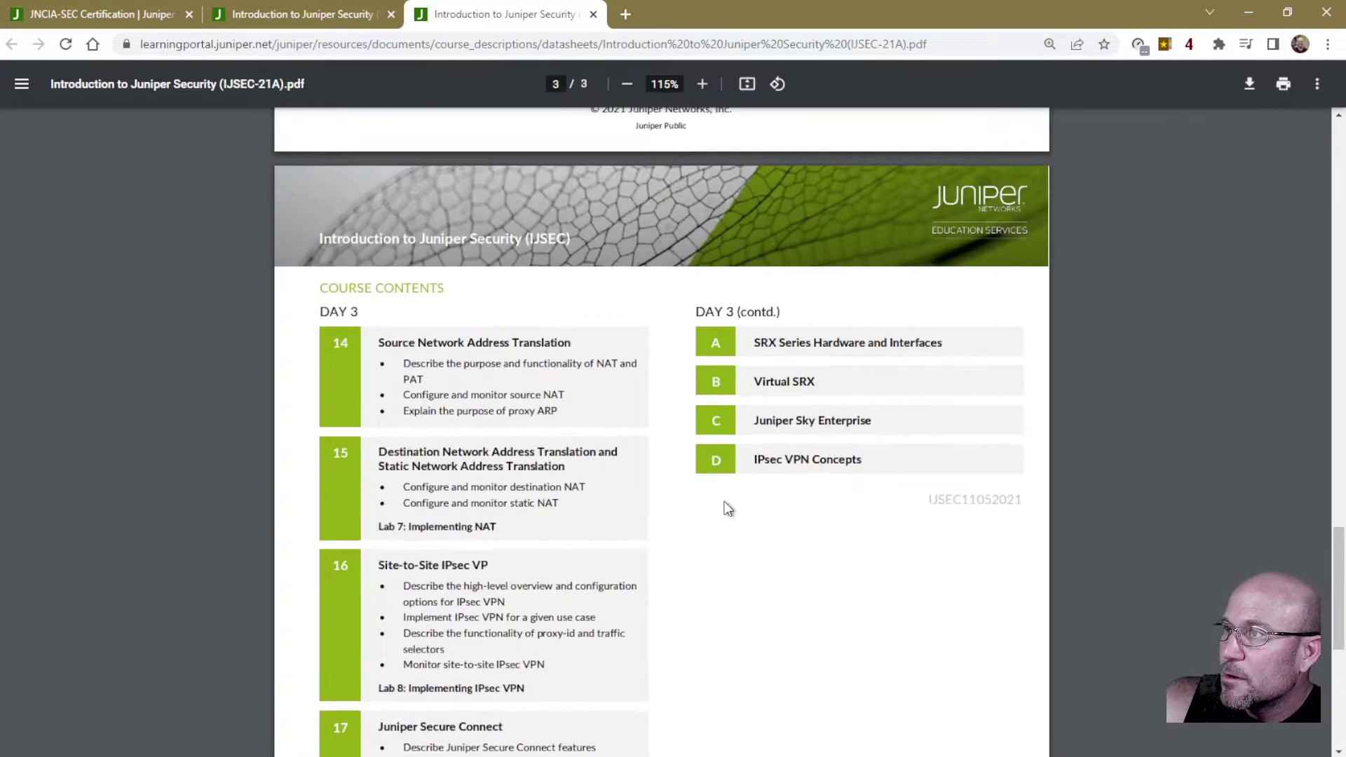
scroll(726, 502, "down", 7)
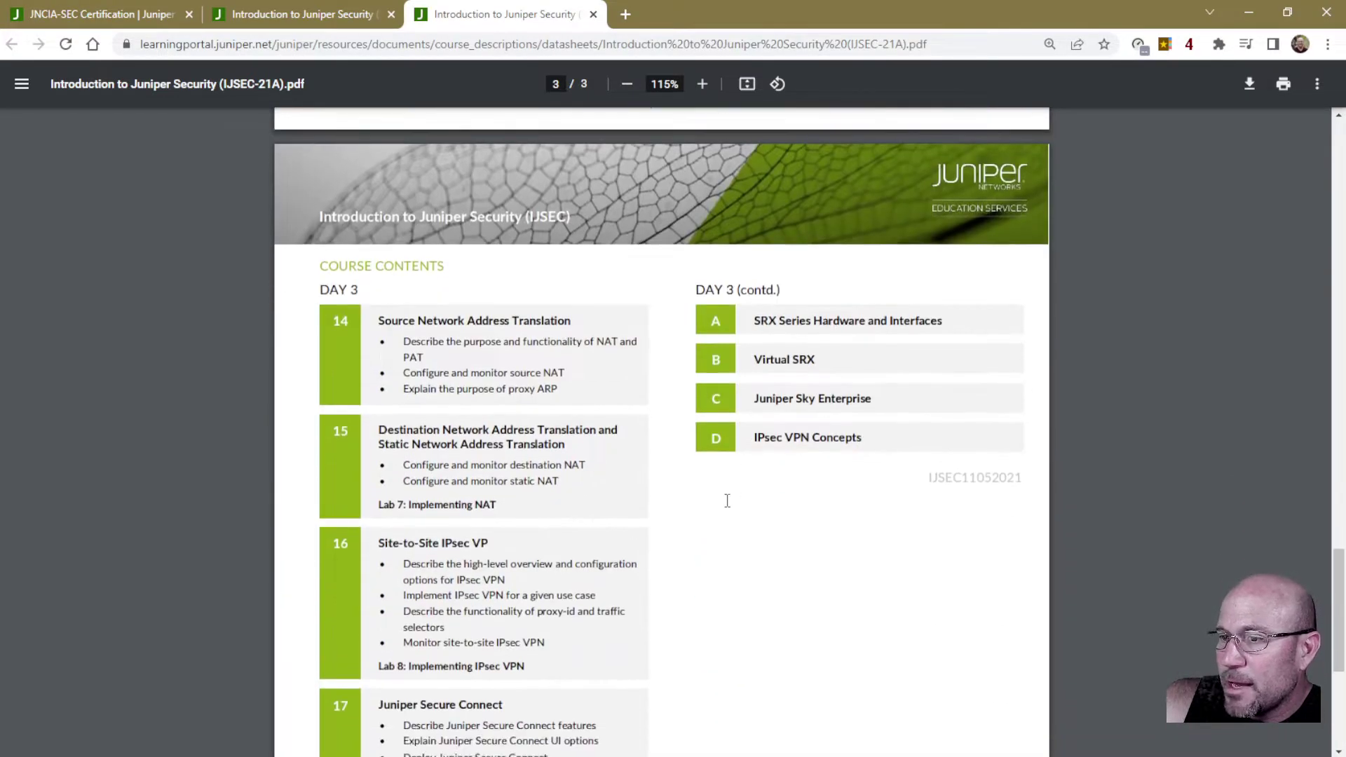
scroll(429, 363, "up", 1)
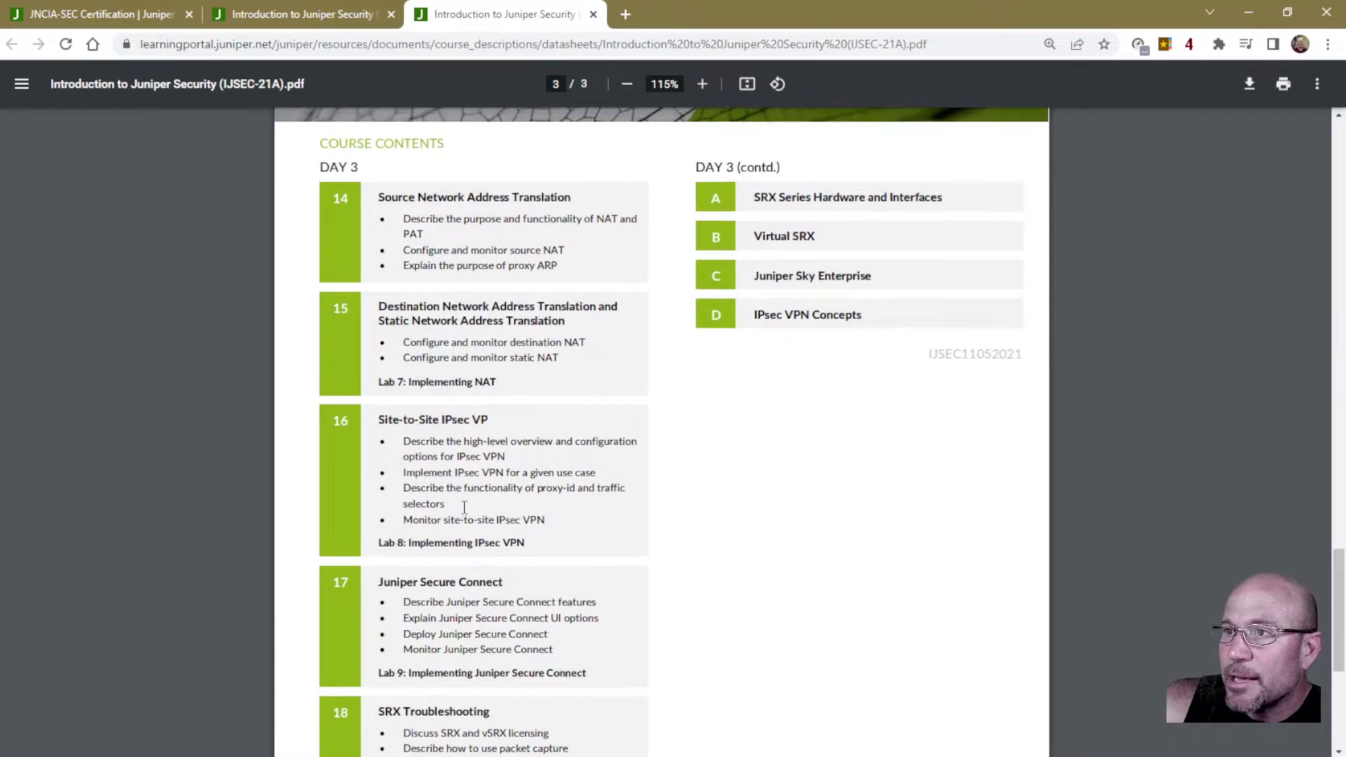
scroll(526, 466, "up", 10)
scroll(619, 427, "up", 2)
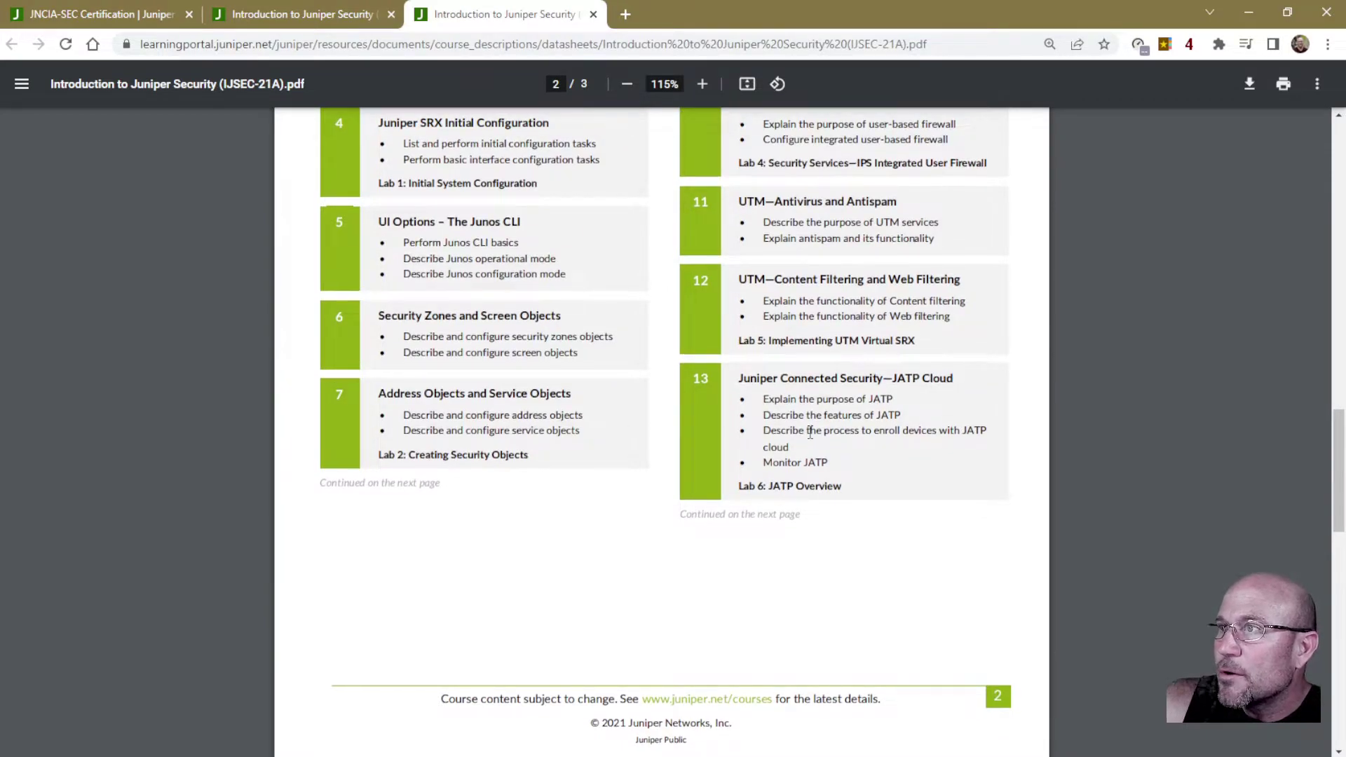
scroll(810, 431, "up", 4)
scroll(701, 456, "up", 1)
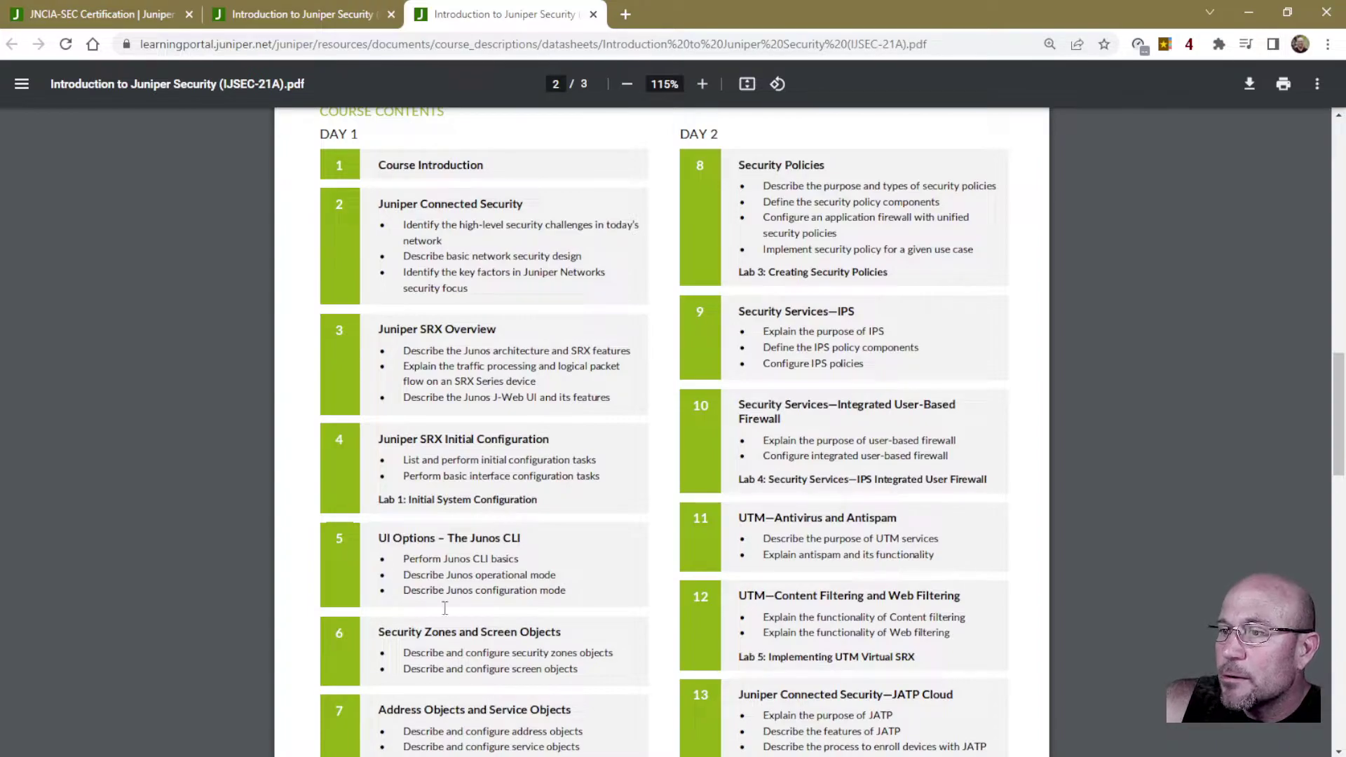
scroll(397, 681, "down", 3)
double_click(388, 580)
scroll(610, 502, "up", 9)
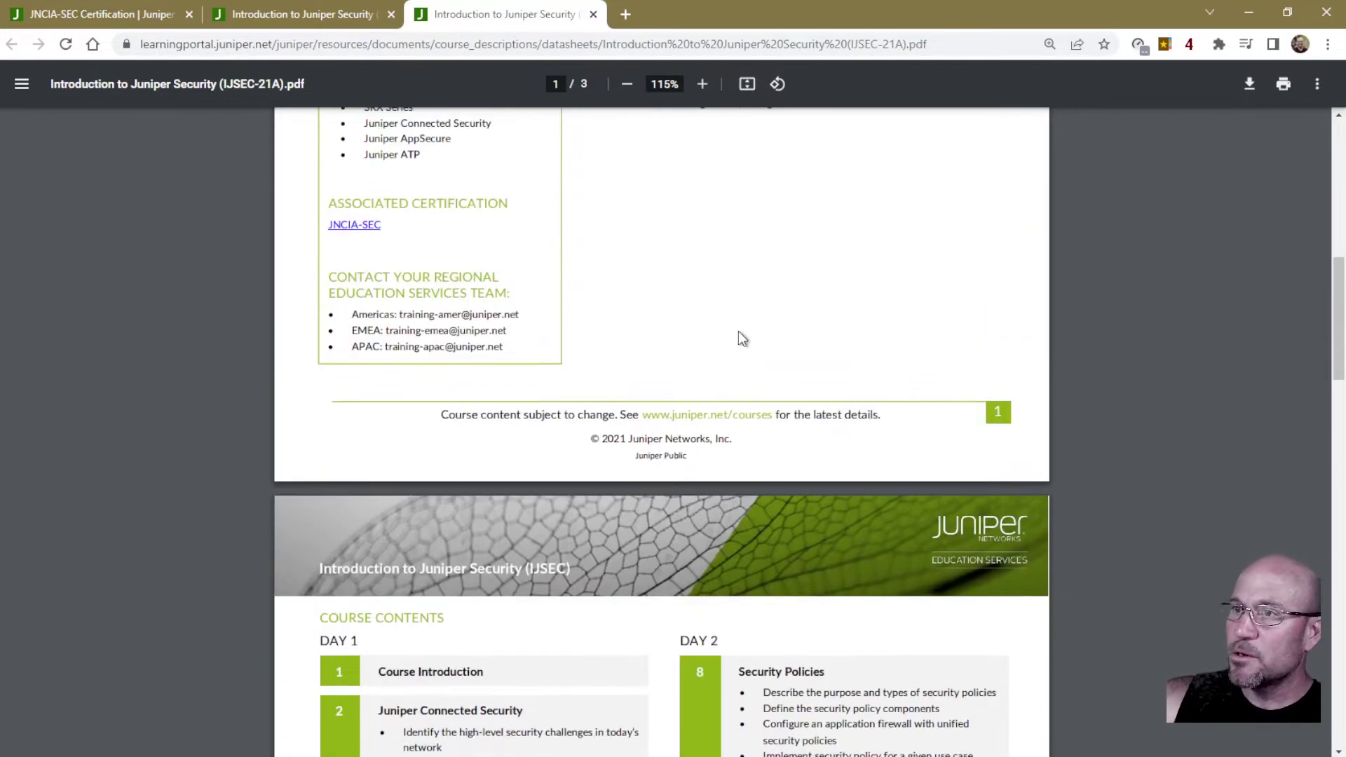
scroll(742, 339, "up", 8)
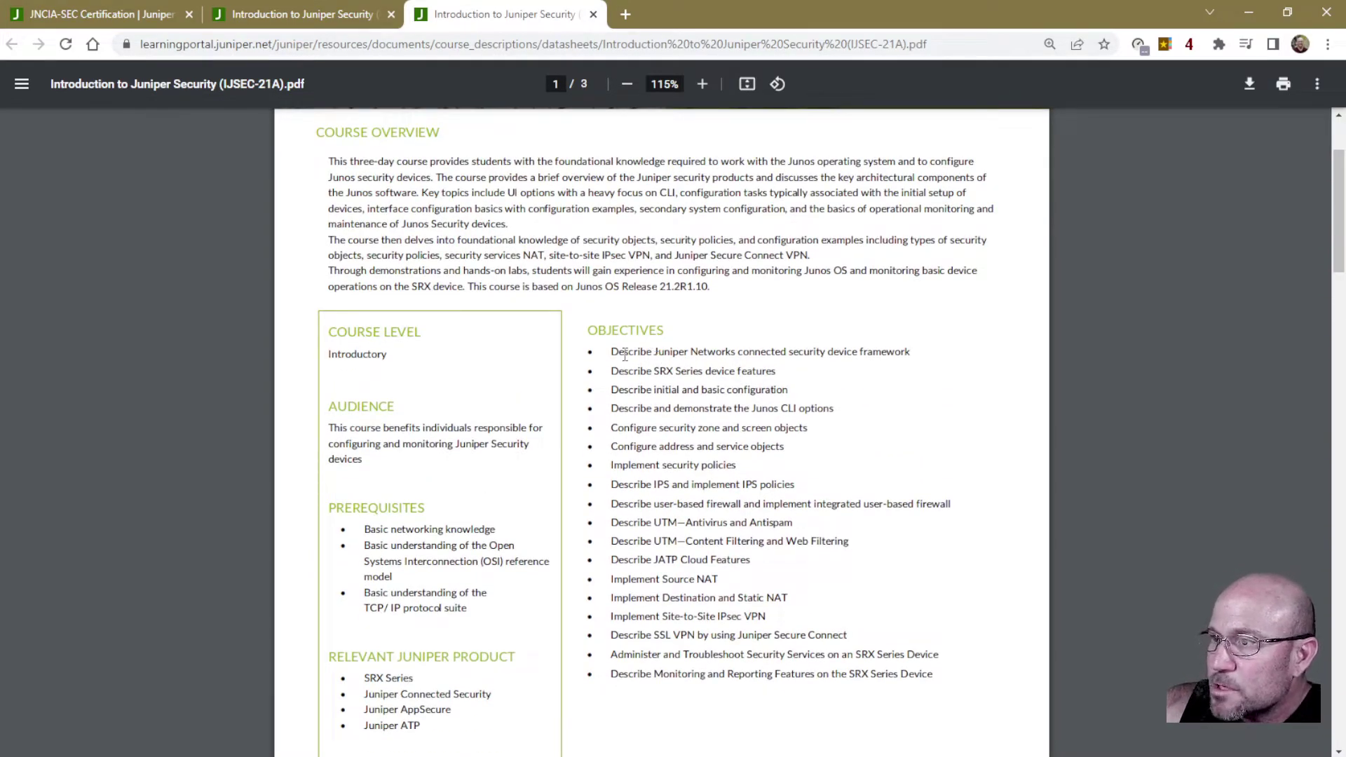
left_click_drag(612, 354, 653, 359)
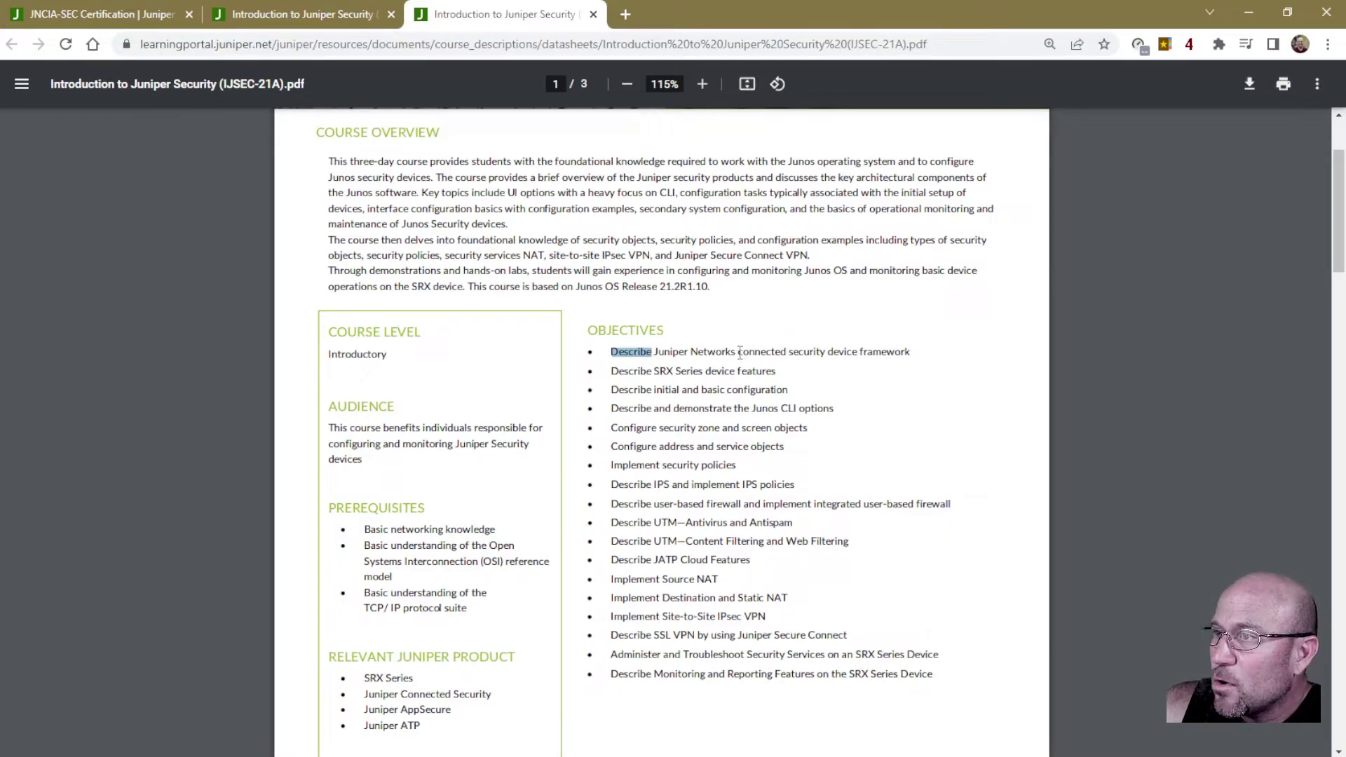
left_click_drag(739, 352, 911, 351)
double_click(637, 374)
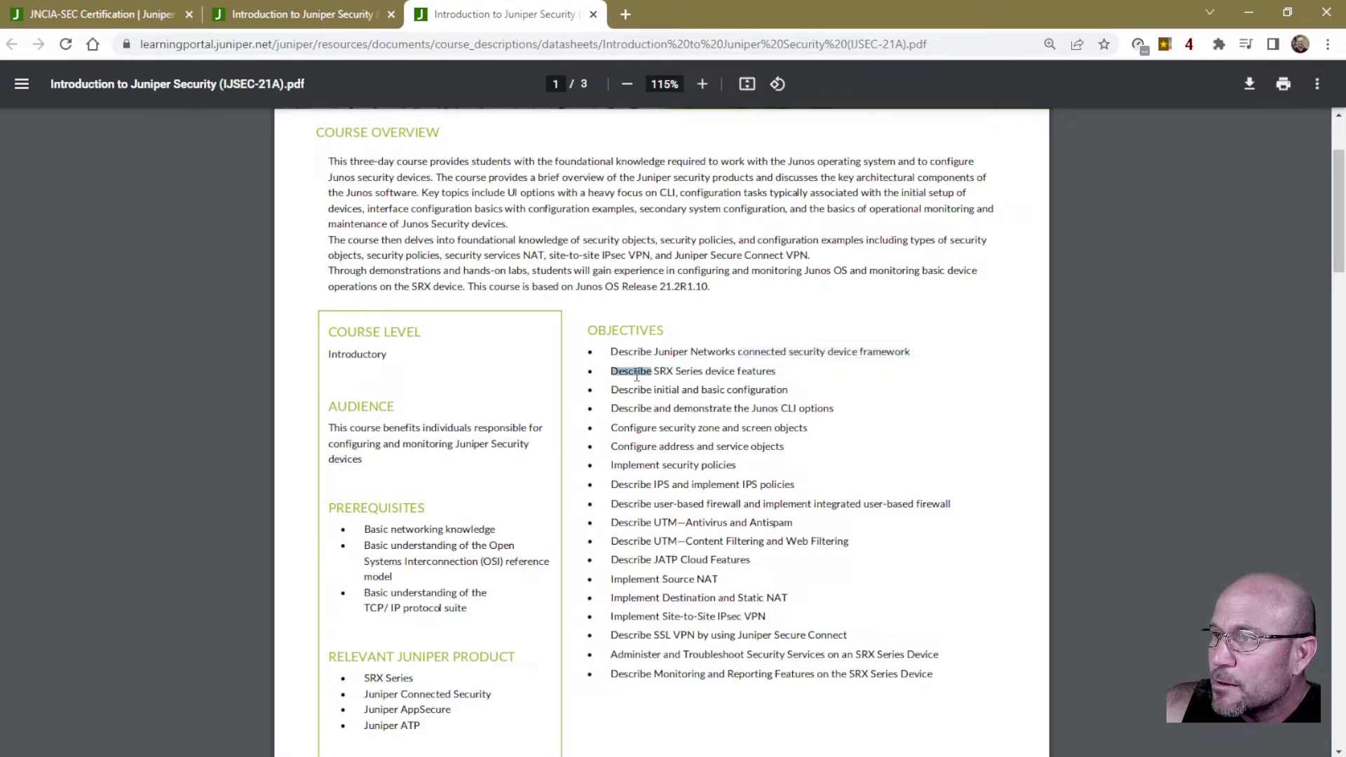
left_click(665, 372)
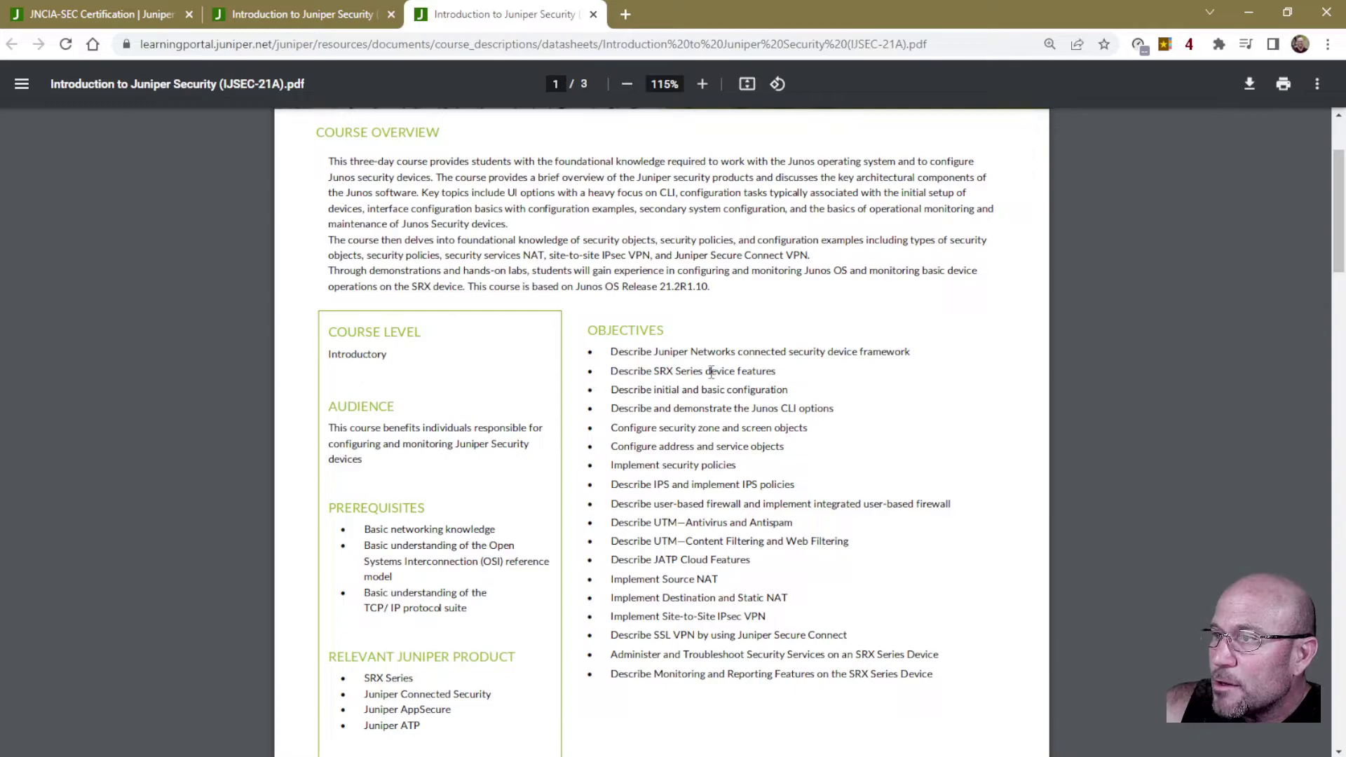
left_click_drag(706, 372, 777, 373)
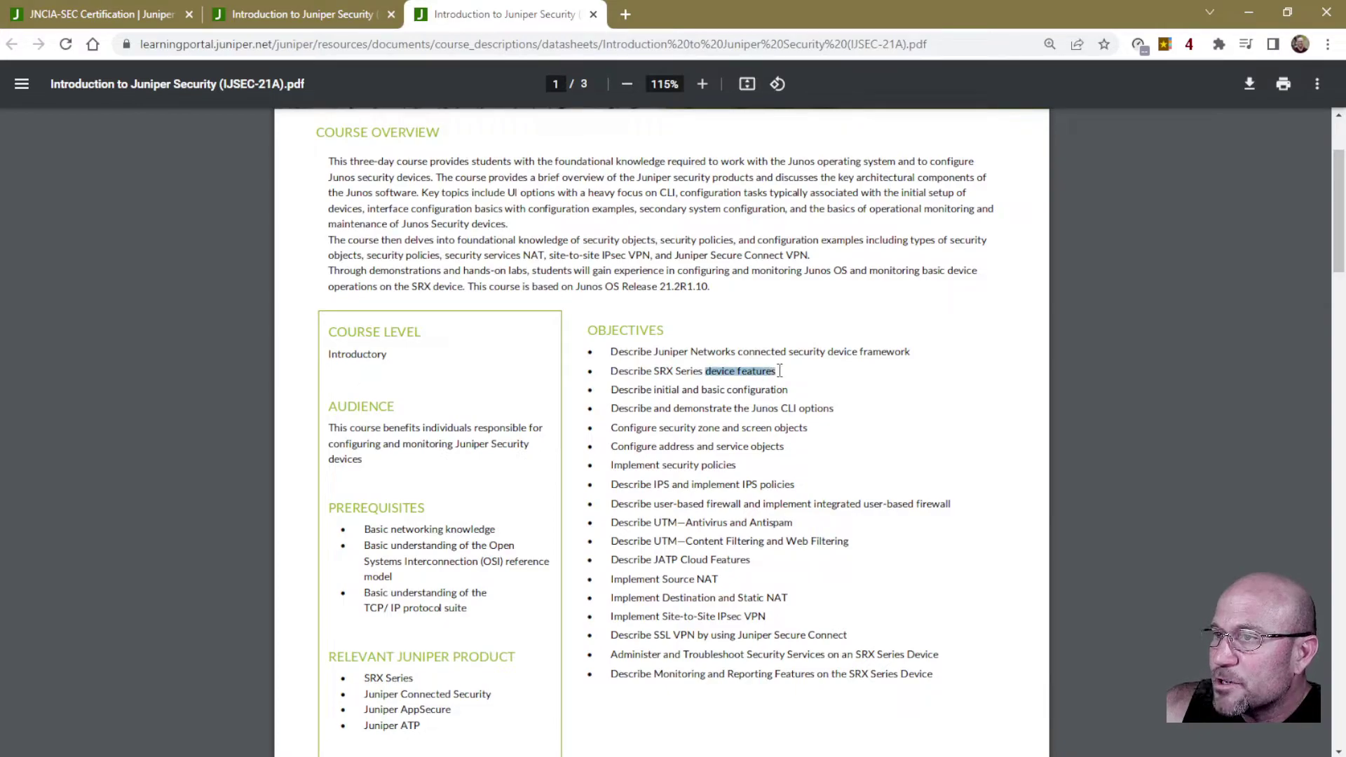
left_click(640, 395)
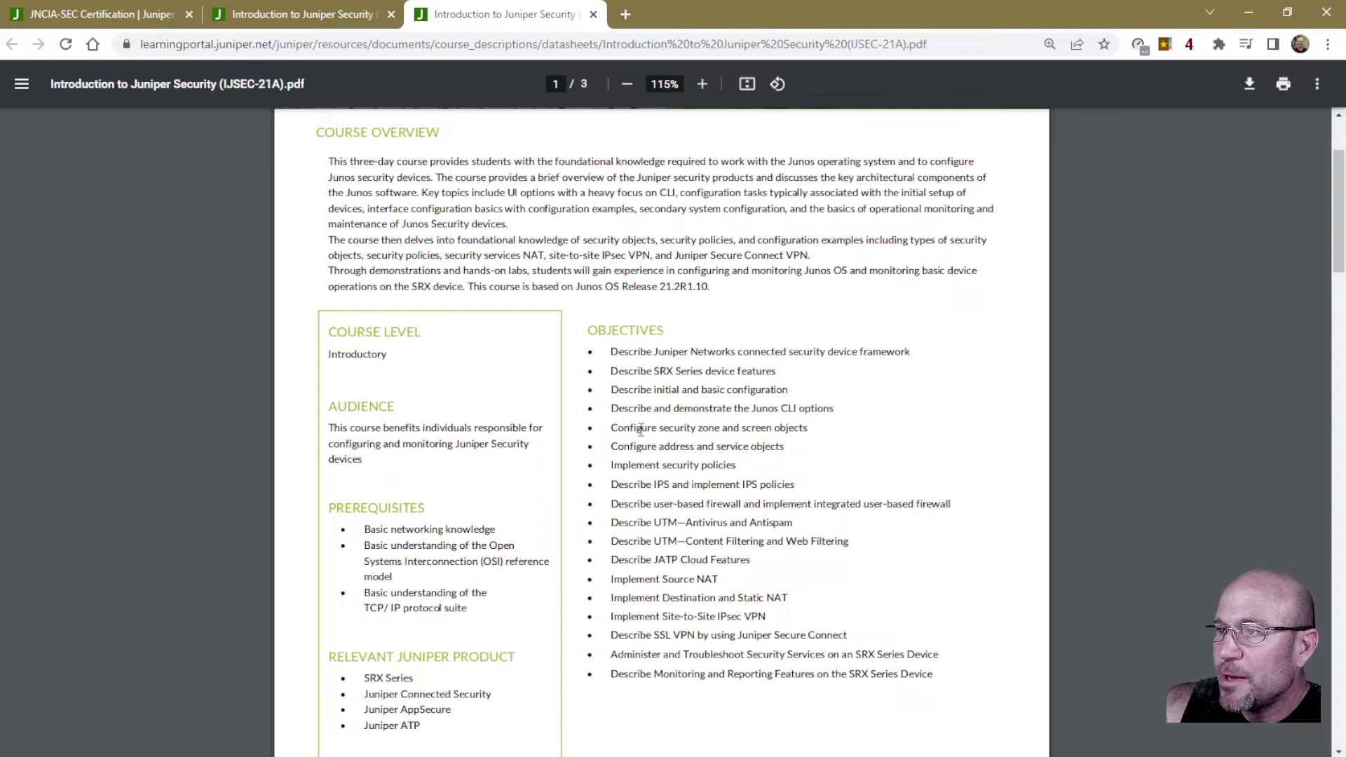
double_click(641, 430)
left_click_drag(659, 429, 812, 429)
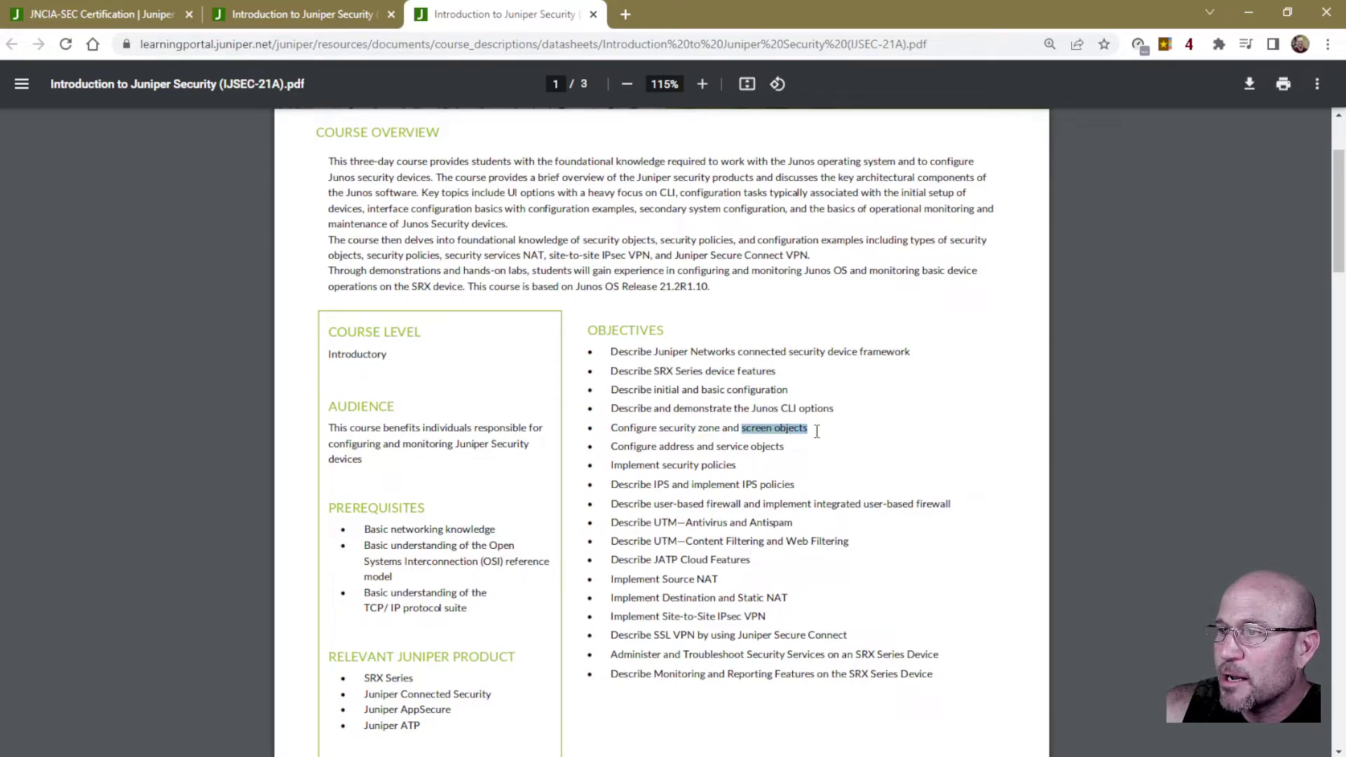
double_click(645, 449)
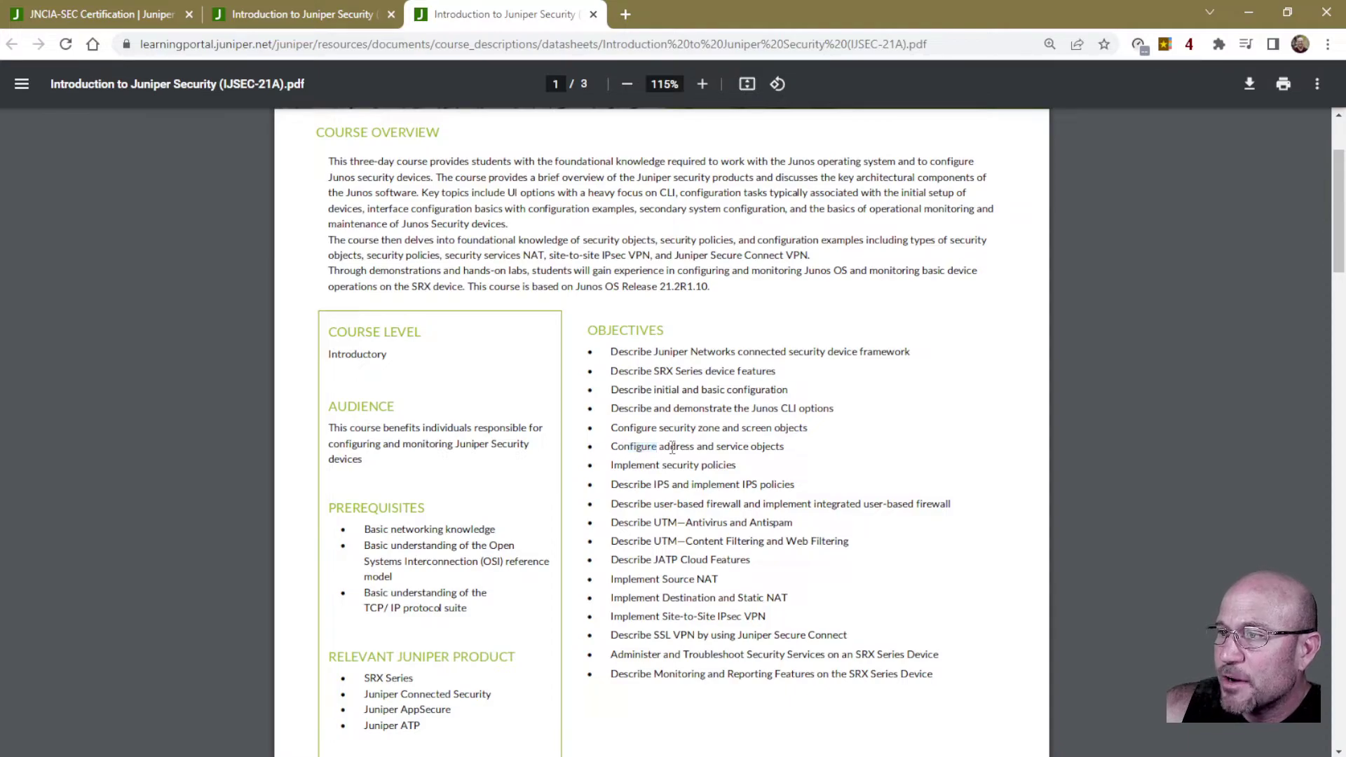
double_click(677, 448)
left_click_drag(726, 449, 787, 448)
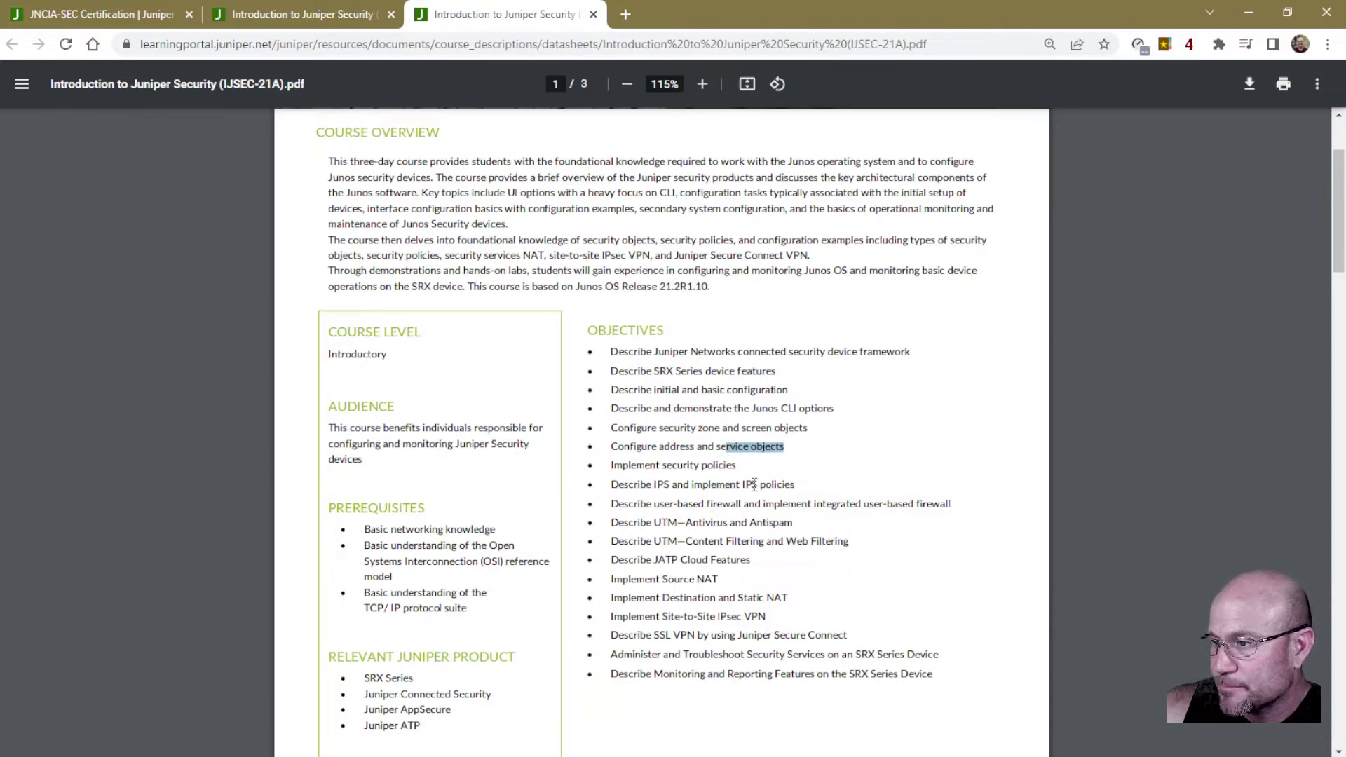
double_click(623, 485)
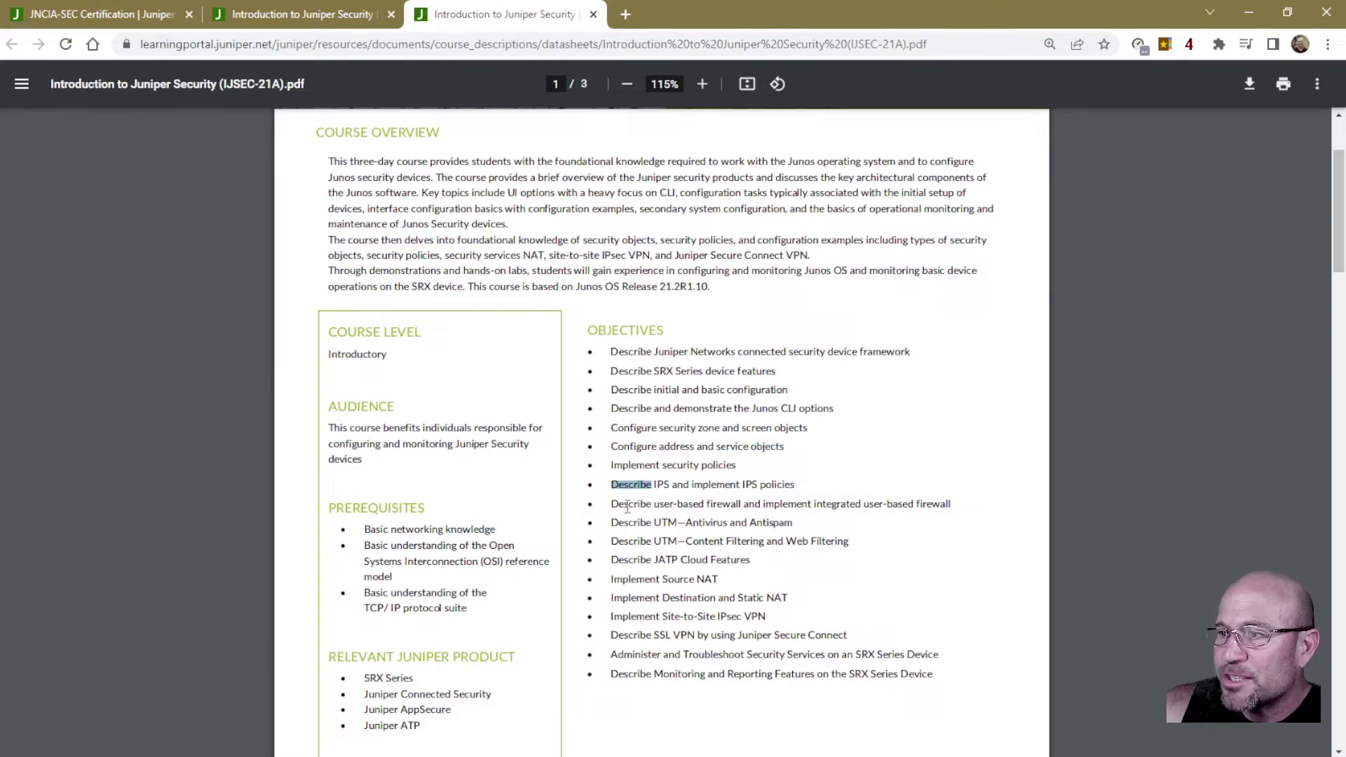
double_click(701, 485)
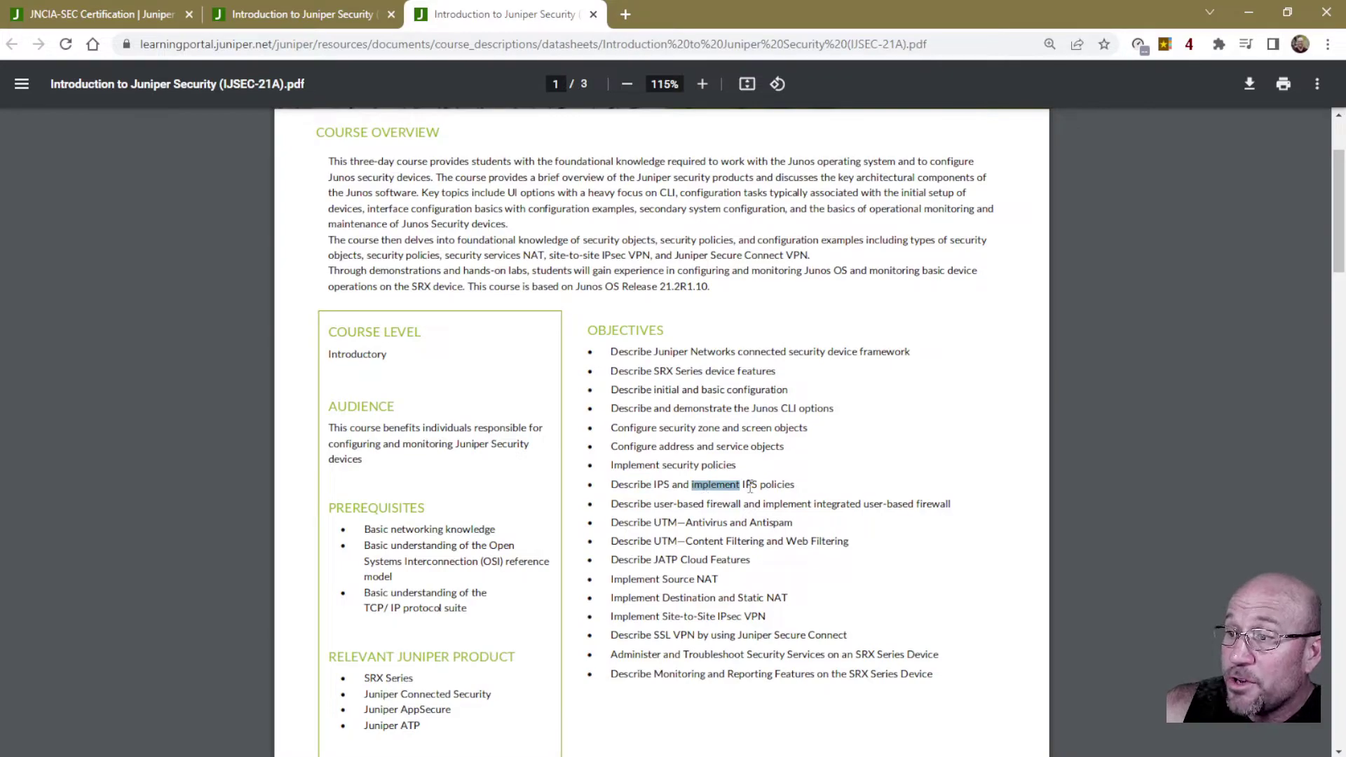
double_click(750, 485)
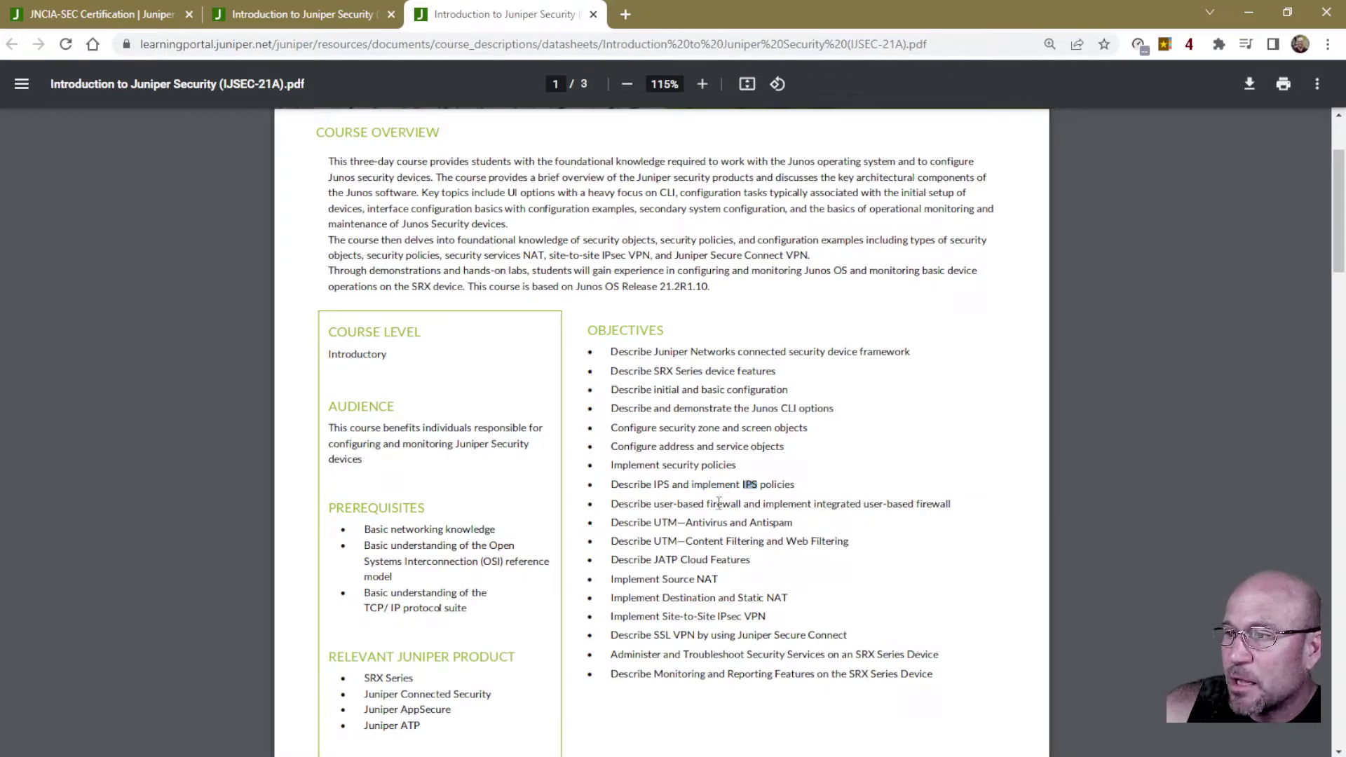
double_click(657, 523)
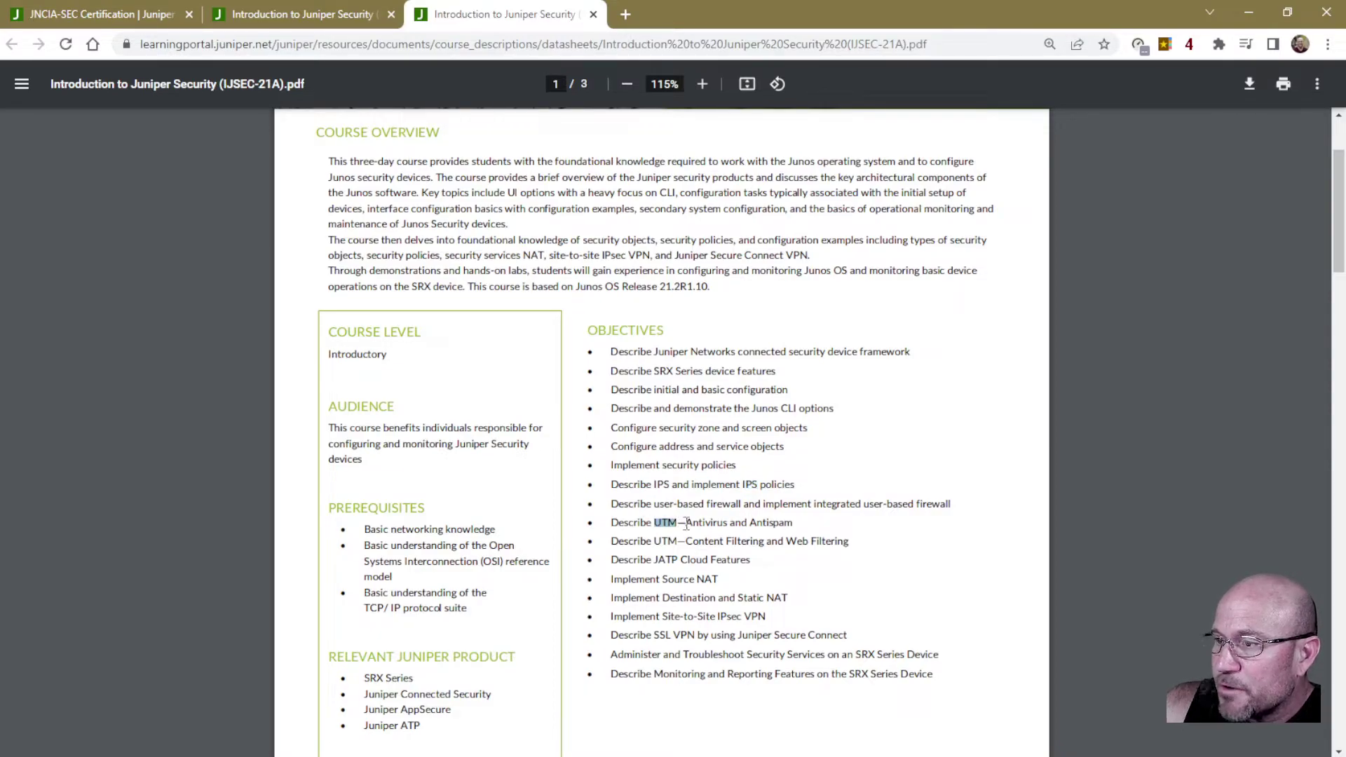
left_click_drag(687, 523, 797, 522)
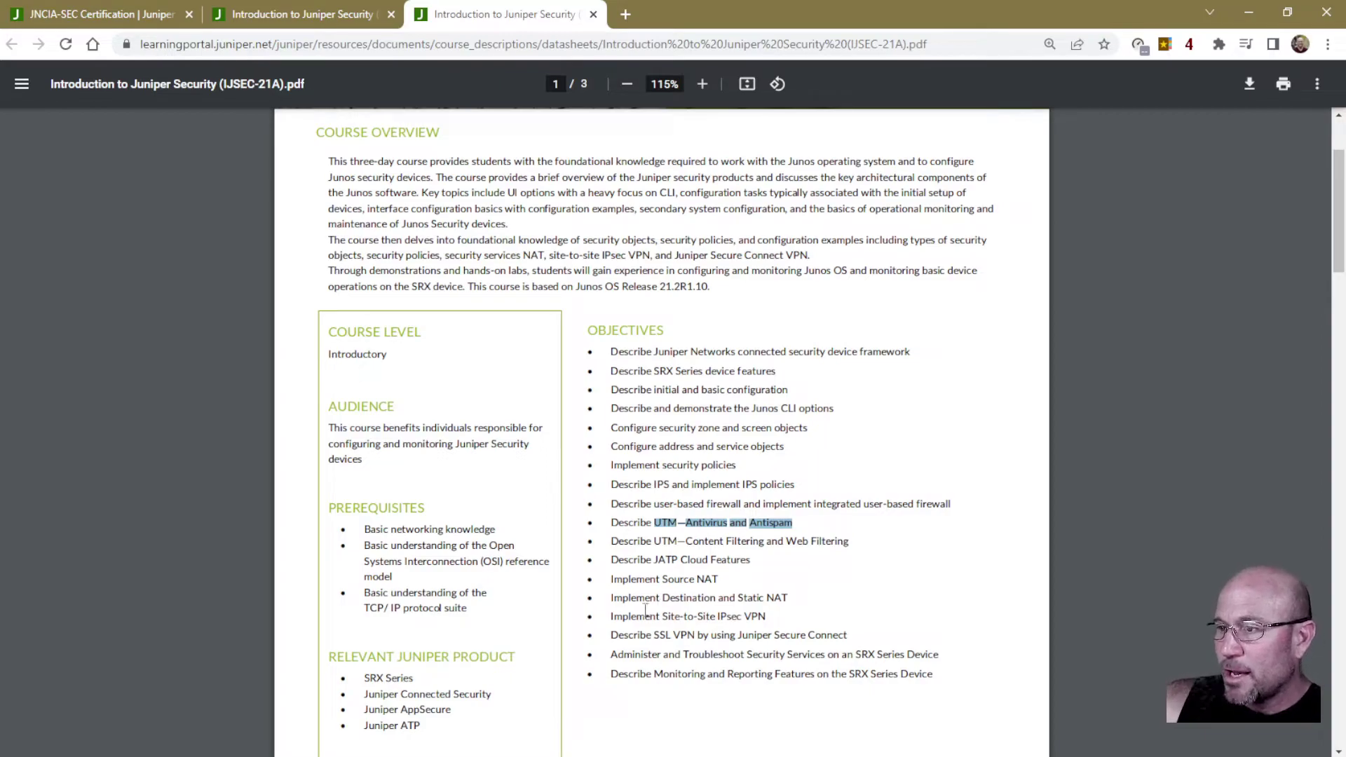
double_click(672, 581)
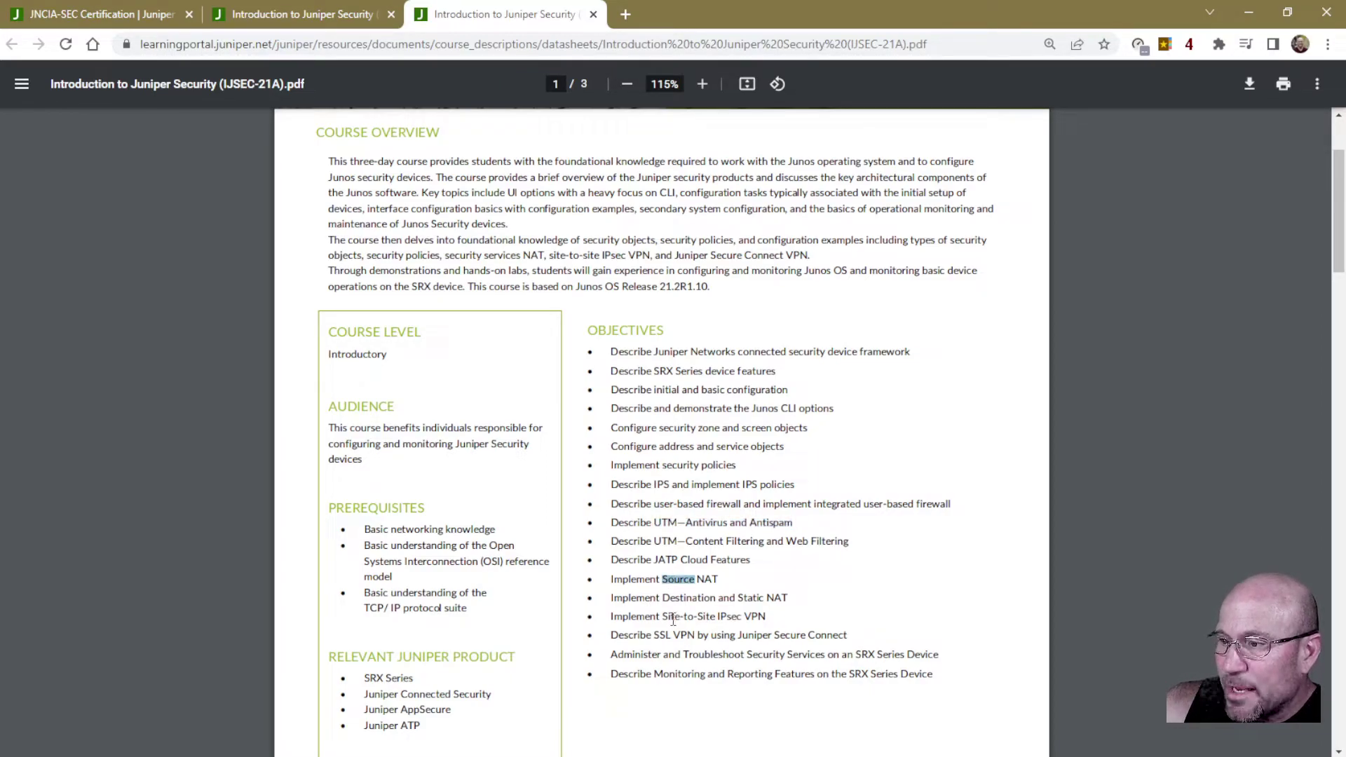
double_click(672, 617)
scroll(663, 628, "down", 3)
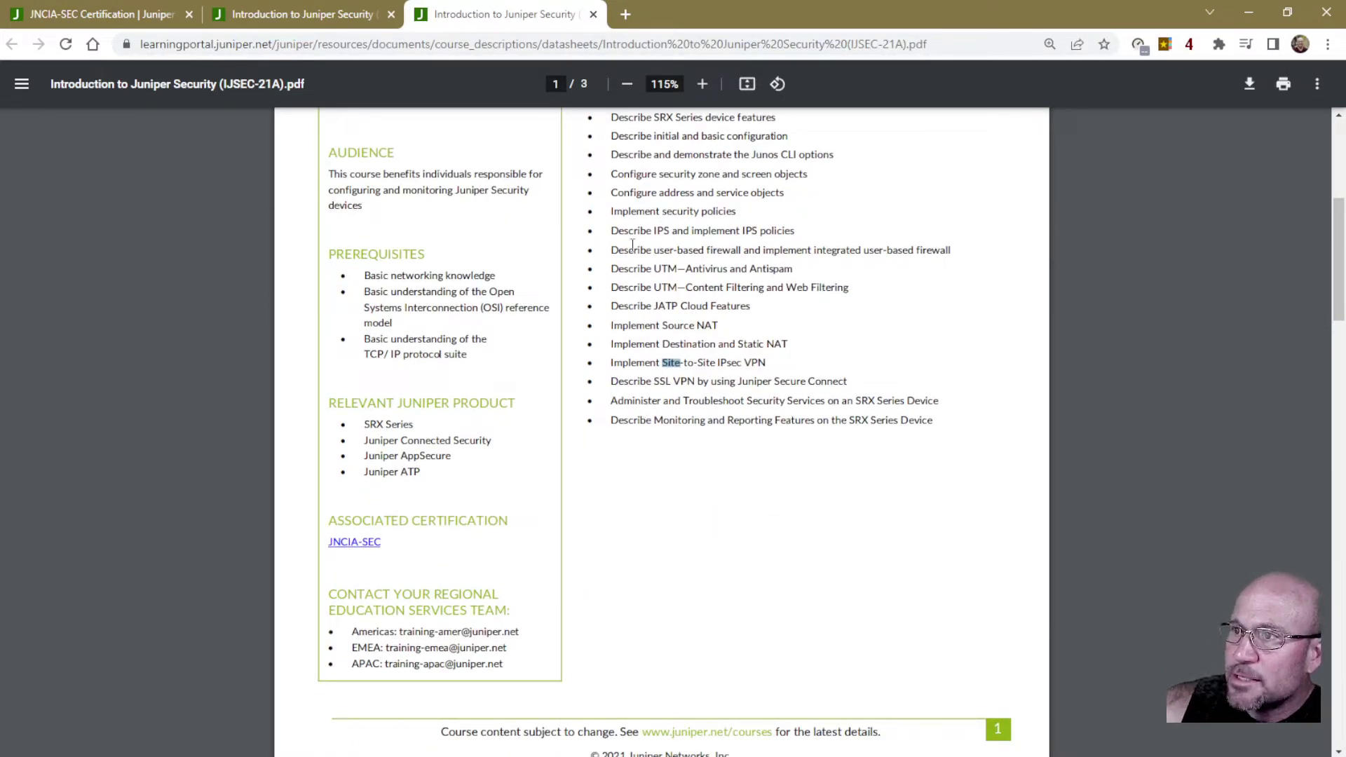
double_click(632, 343)
double_click(634, 362)
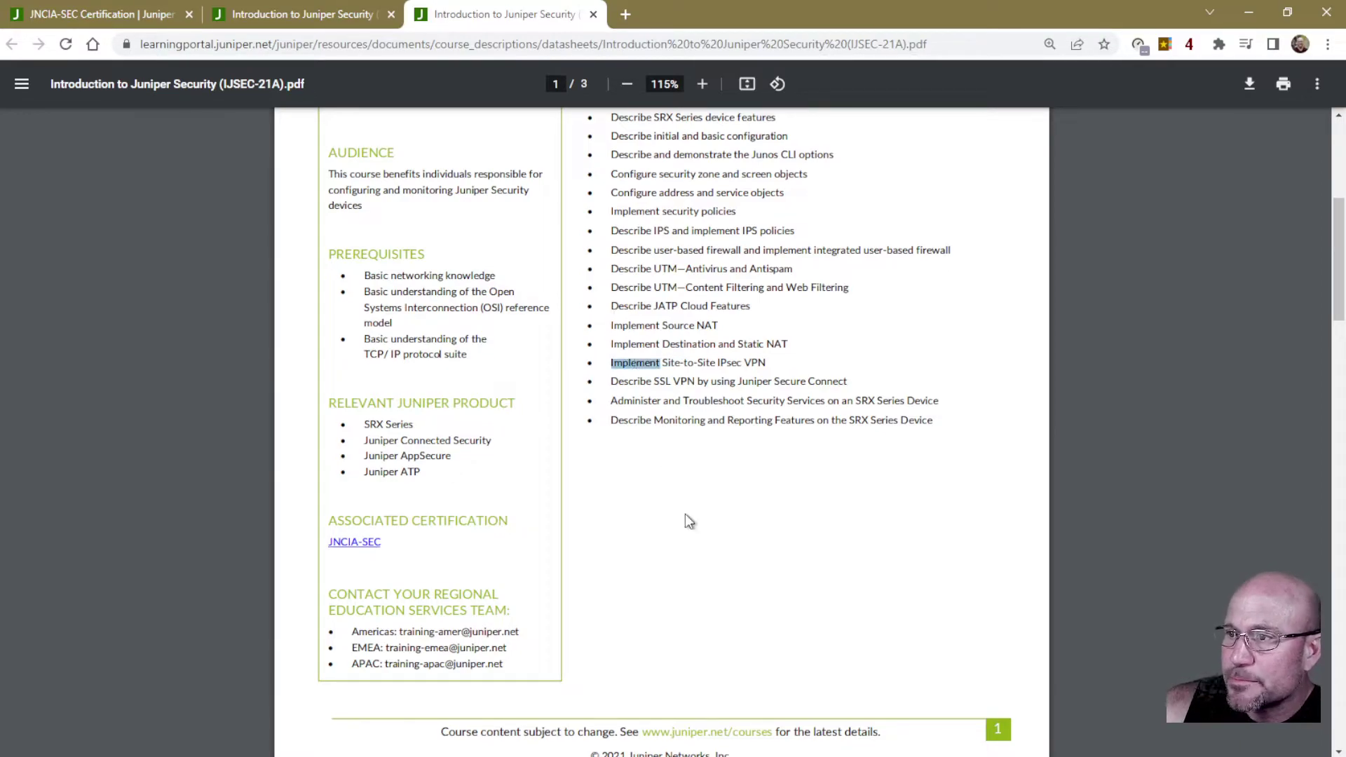
scroll(688, 517, "down", 7)
- Scroll to page 2's course contents and highlight module 12, UTM—Content Filtering, with its bullets
scroll(687, 518, "down", 2)
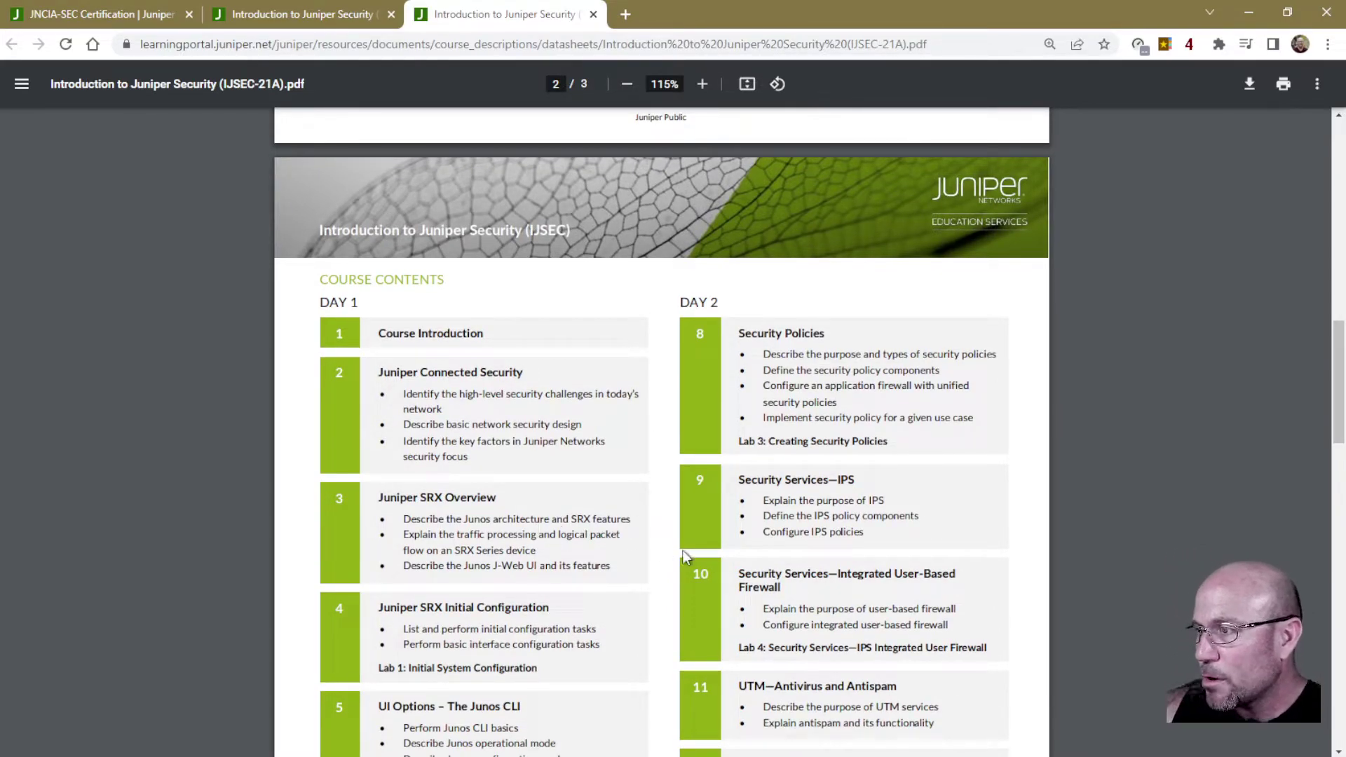
scroll(701, 561, "down", 2)
scroll(593, 522, "down", 3)
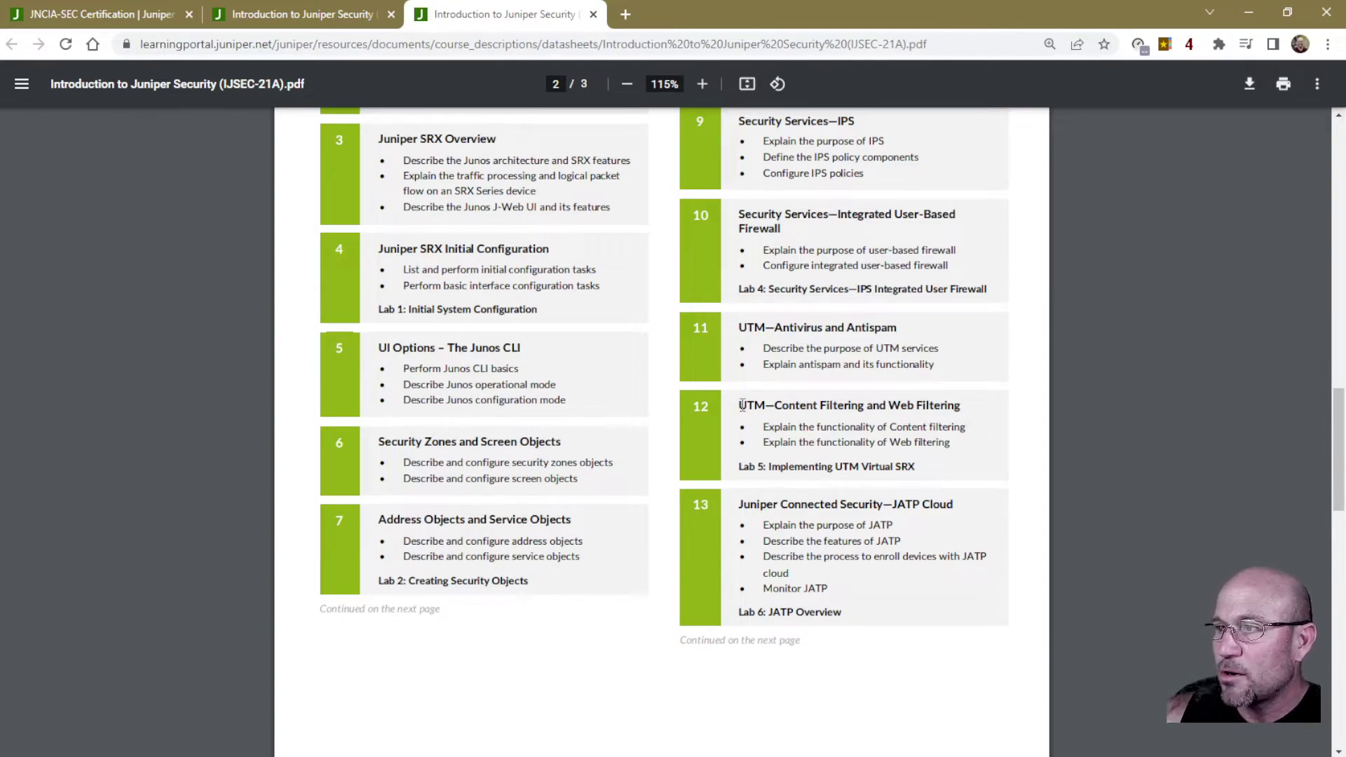
left_click_drag(740, 405, 949, 441)
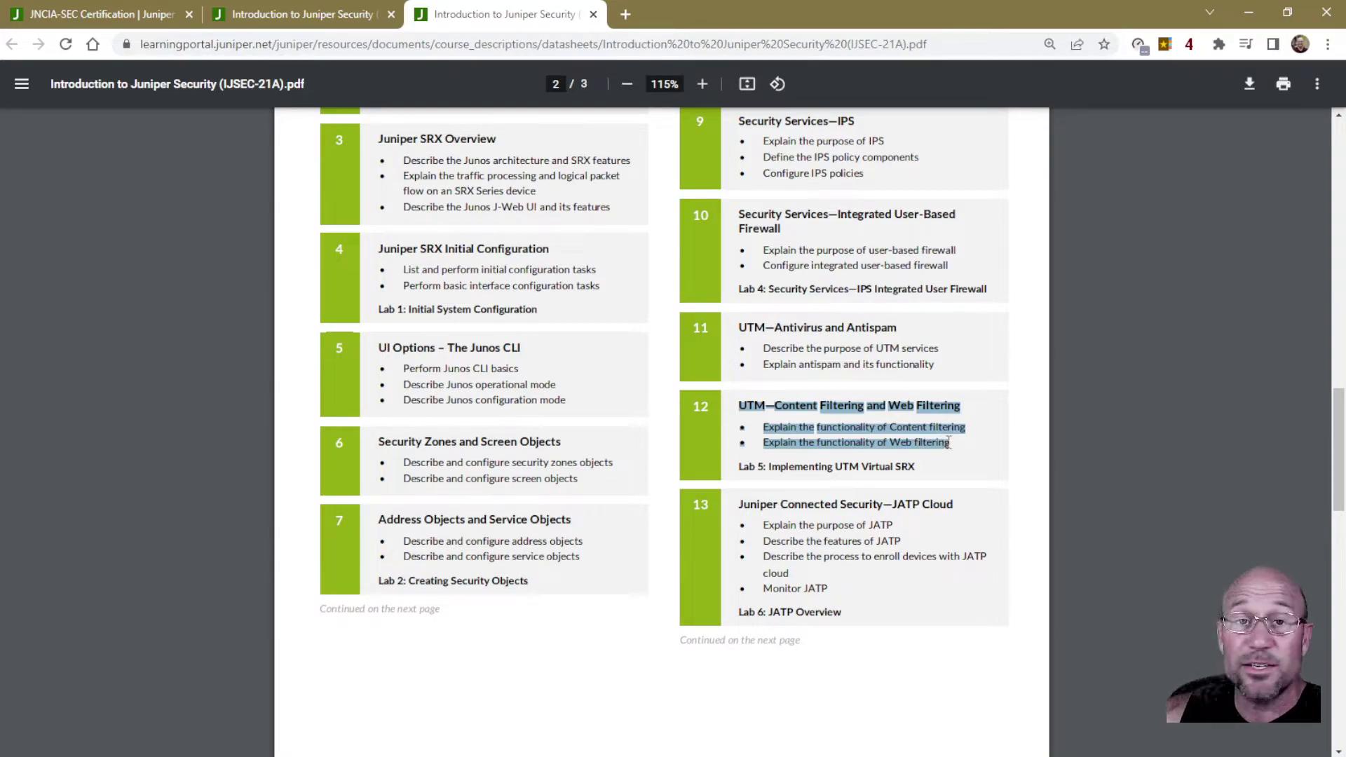
left_click(928, 439)
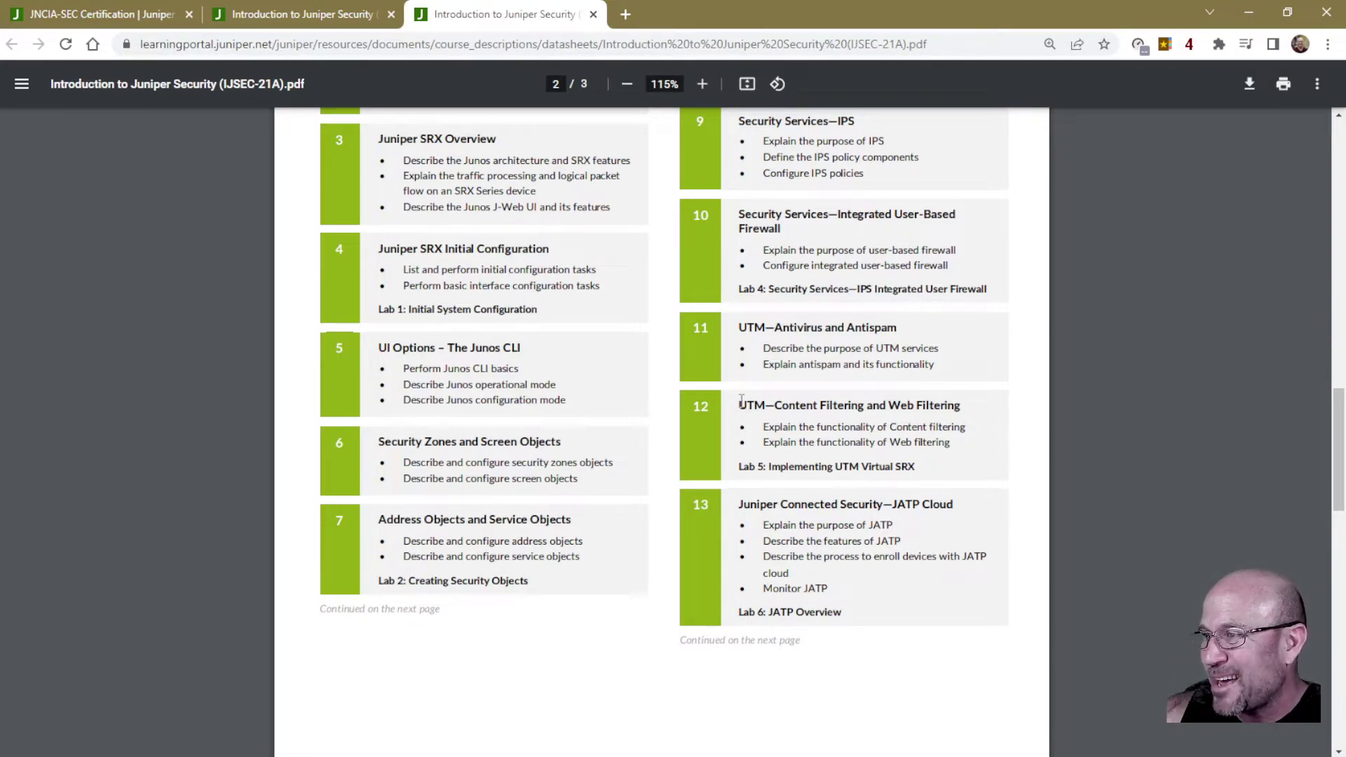
- Highlight the Explain wording in module 12's bullets and part of the Lab 5 title
left_click_drag(764, 426, 855, 466)
double_click(778, 441)
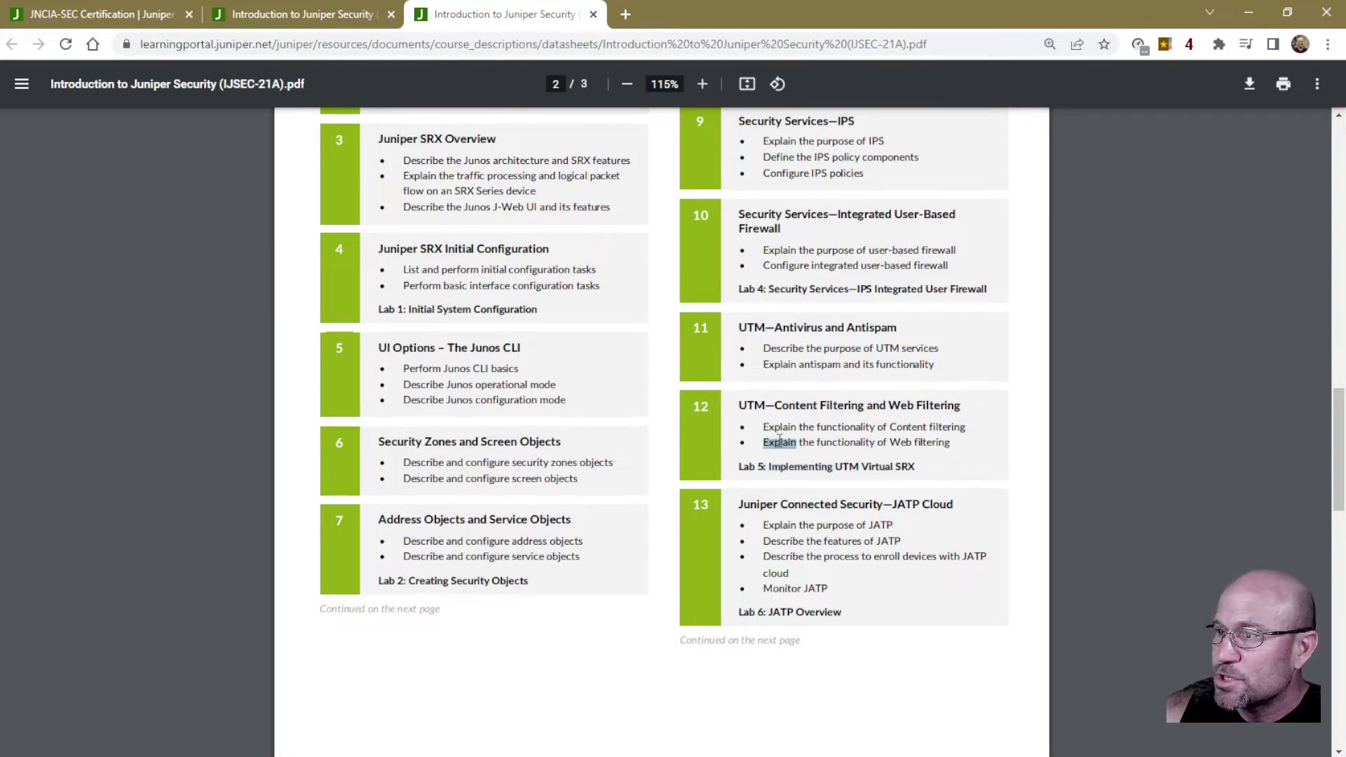
double_click(784, 427)
left_click_drag(759, 467, 927, 470)
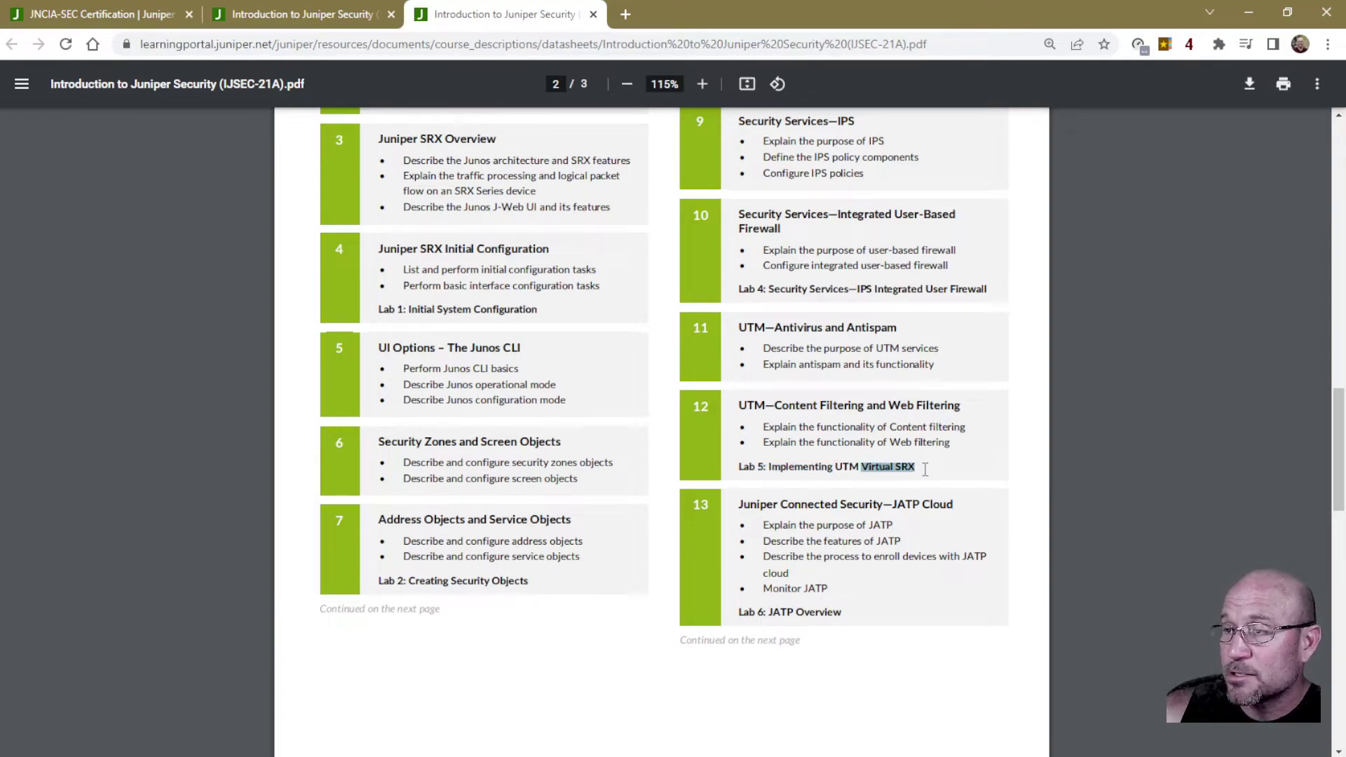
left_click(913, 474)
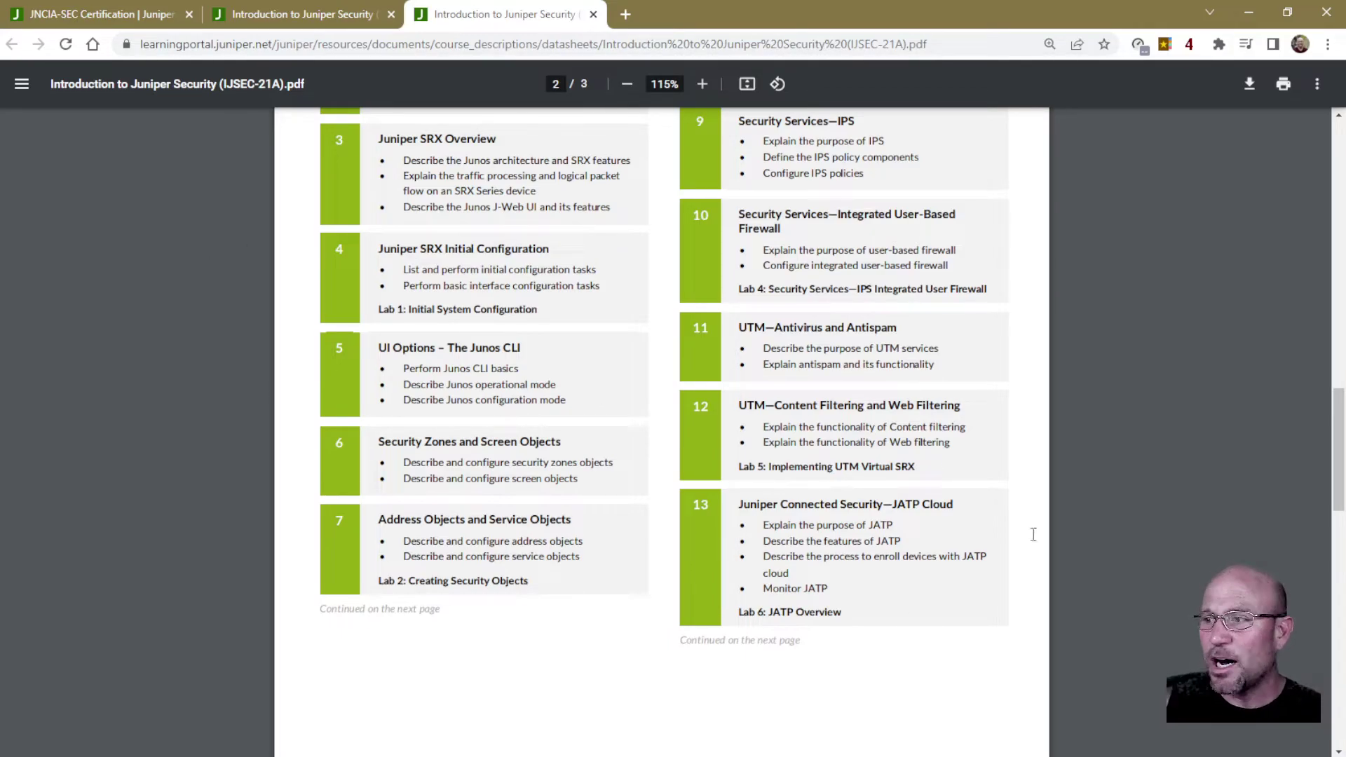
- Select and copy the OBJECTIVES heading through the last objective on page 1 of the flyer
scroll(935, 558, "up", 20)
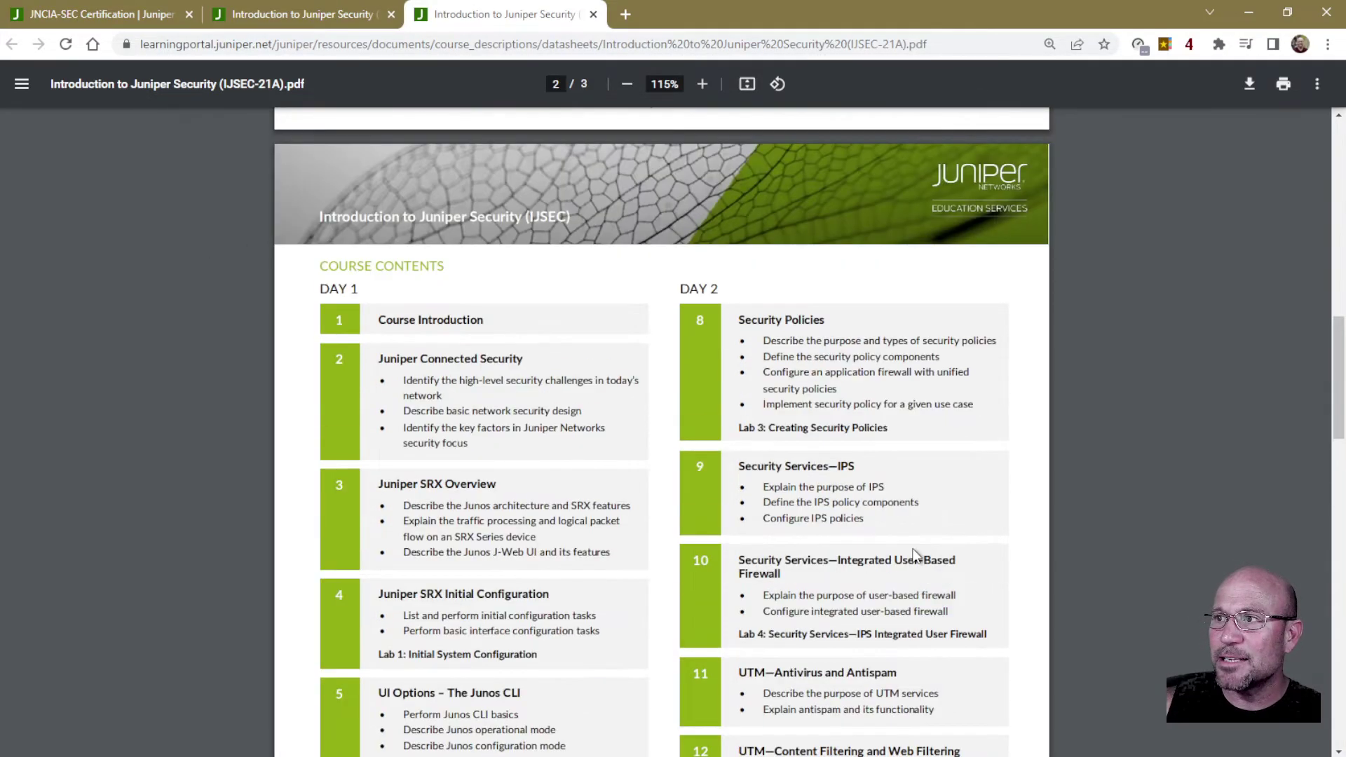
scroll(580, 351, "down", 3)
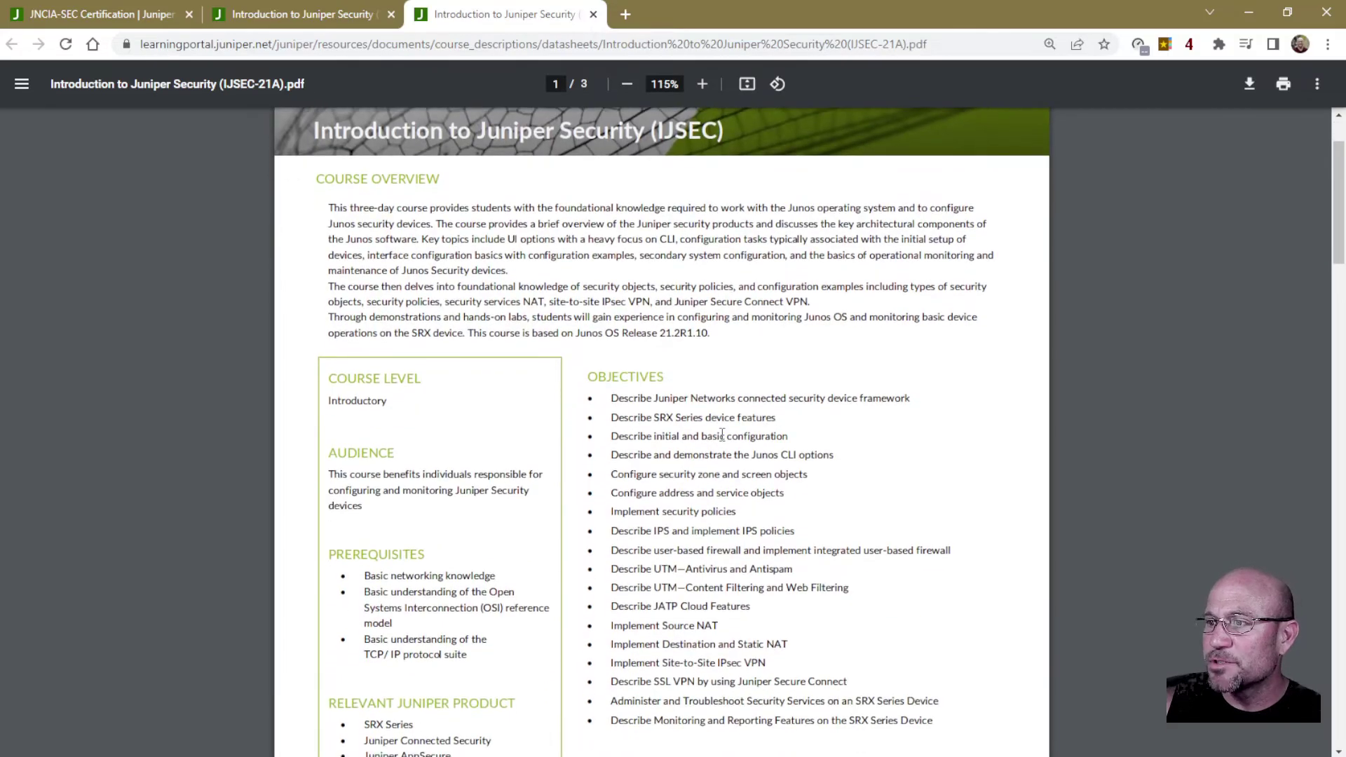
left_click_drag(580, 351, 943, 752)
left_click_drag(933, 696, 949, 718)
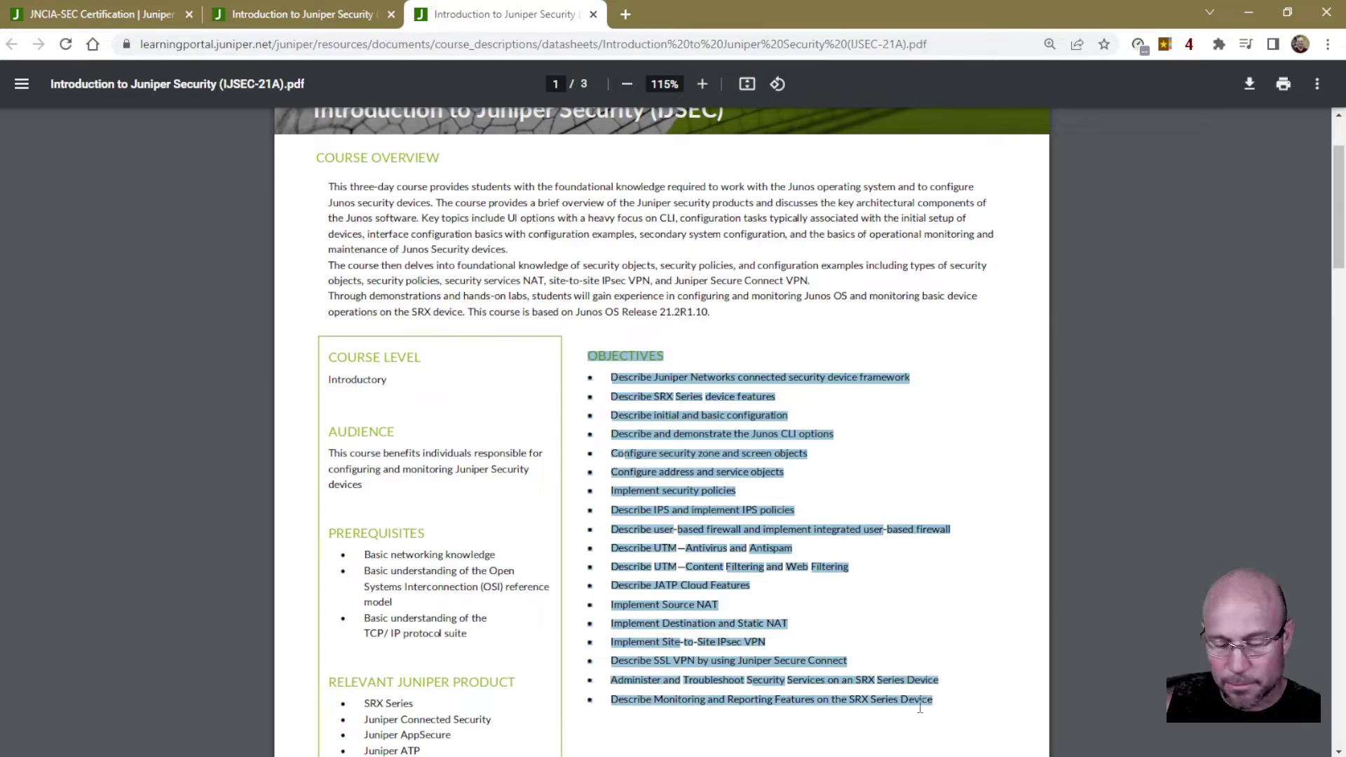
right_click(919, 706)
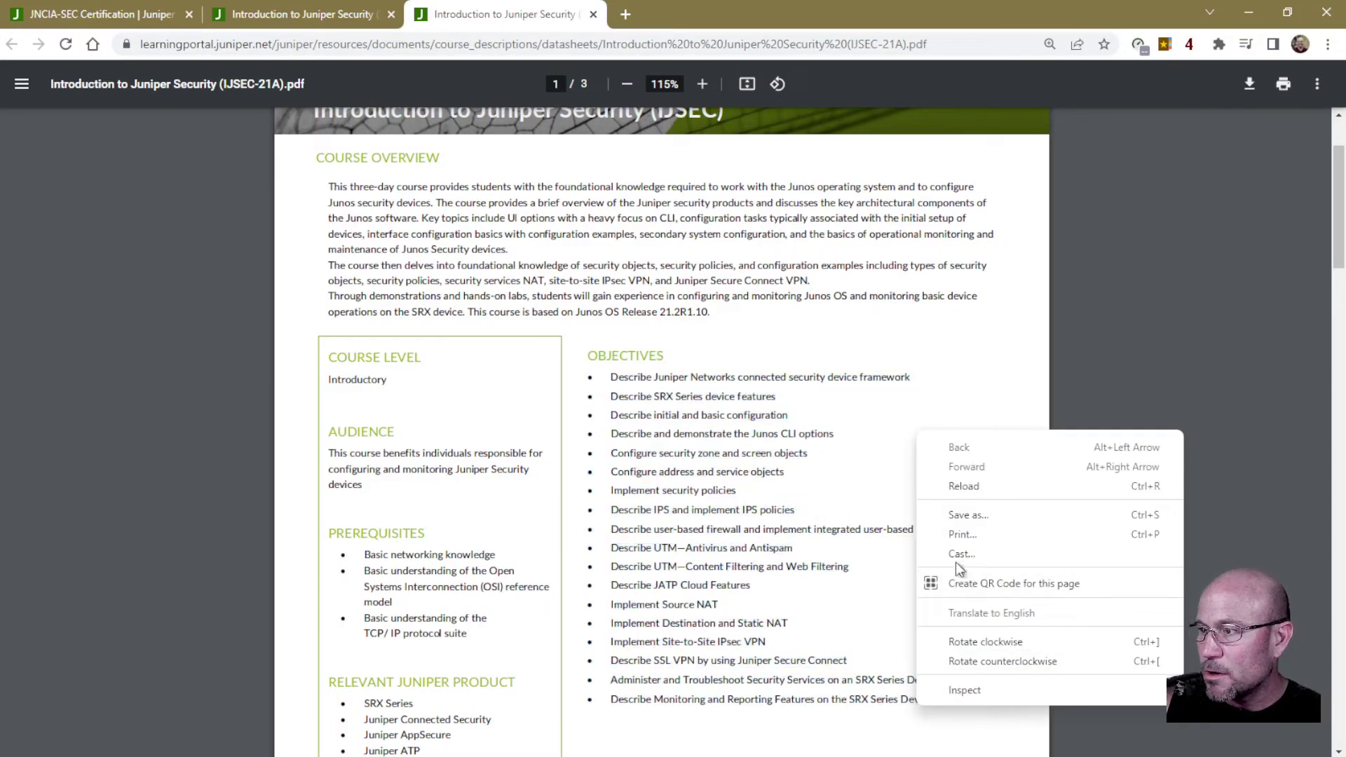
left_click(839, 531)
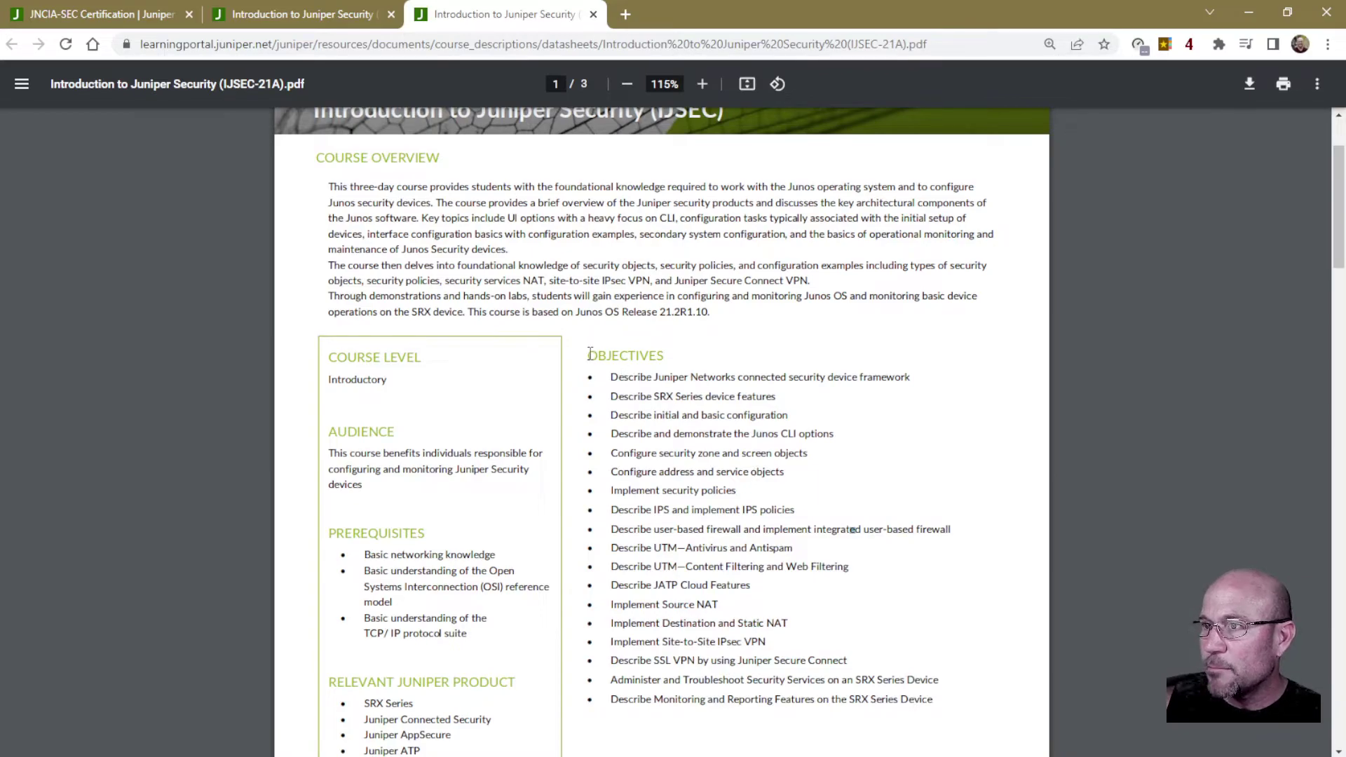
left_click_drag(594, 353, 943, 700)
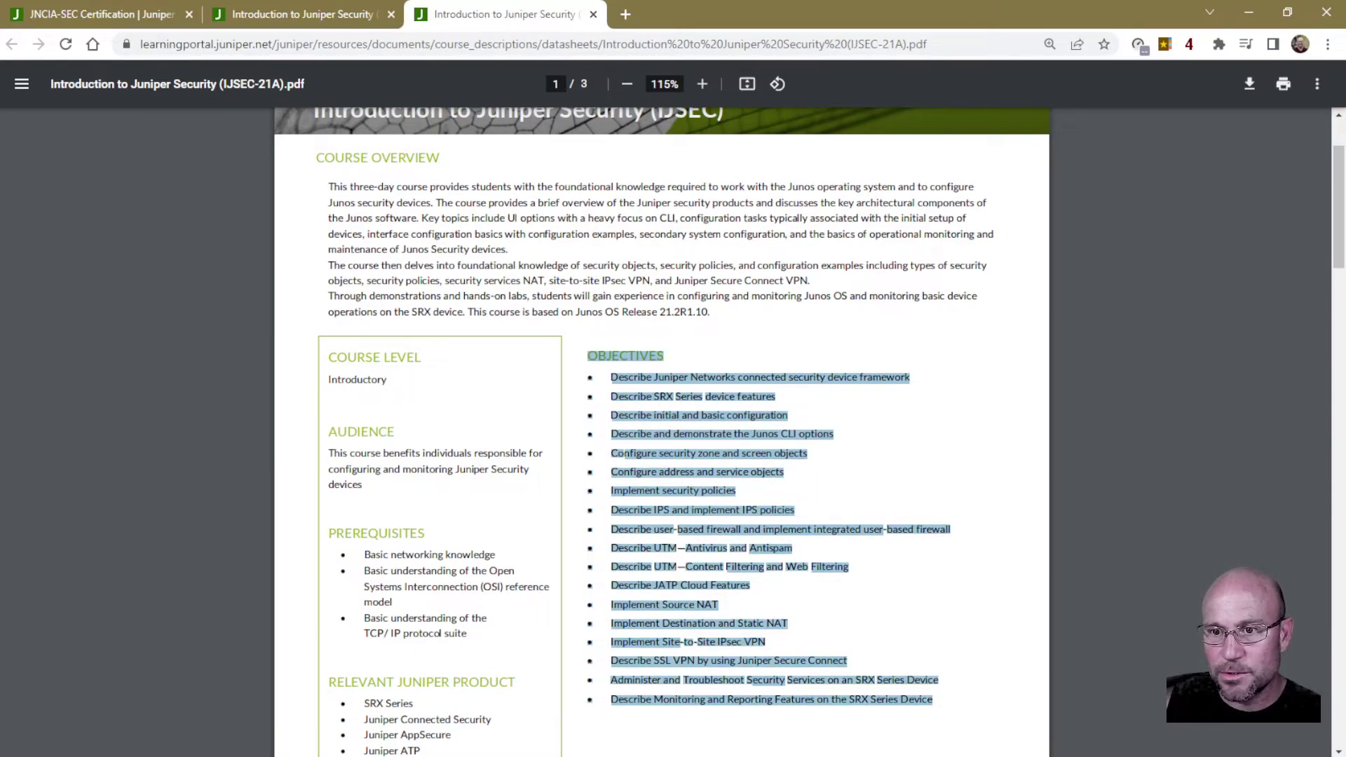
key("alt+Tab")
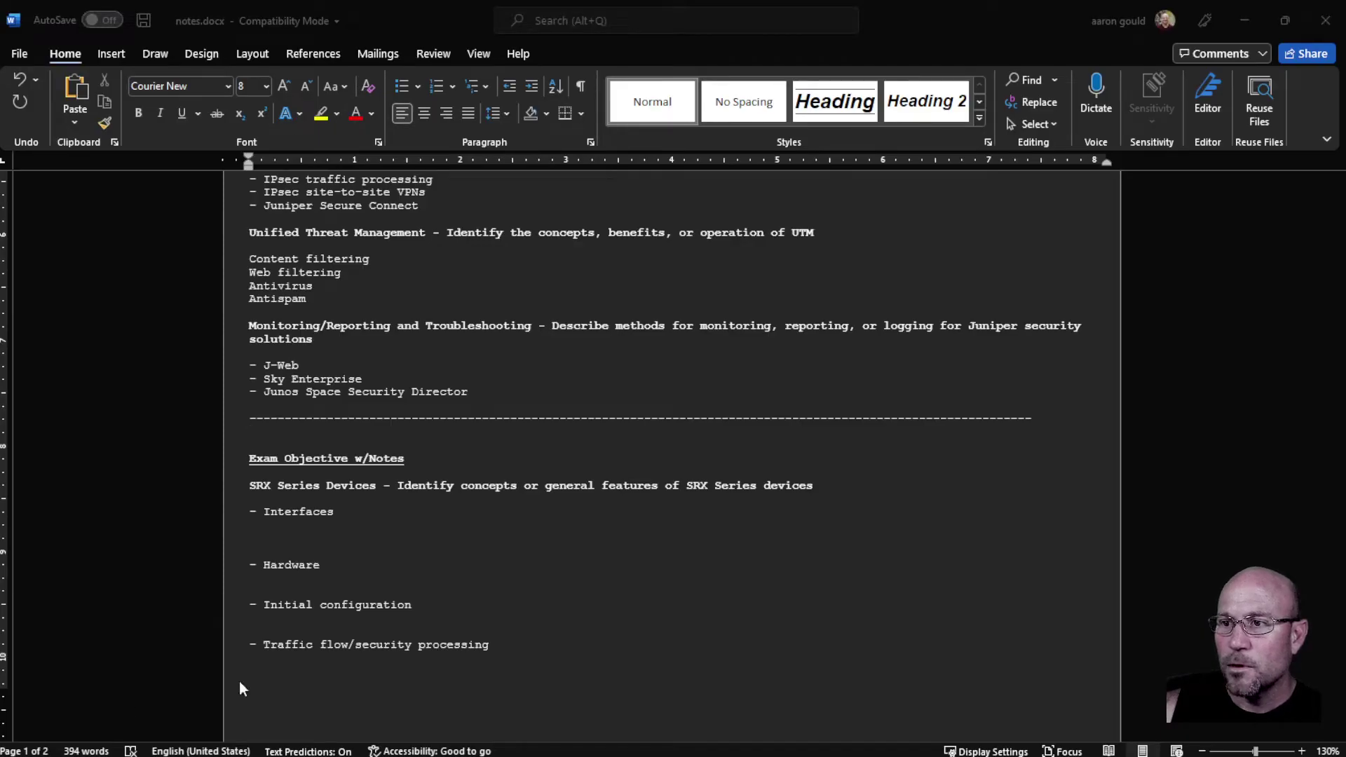
- Paste the copied objectives below the dashed separator using Keep Text Only
left_click(397, 432)
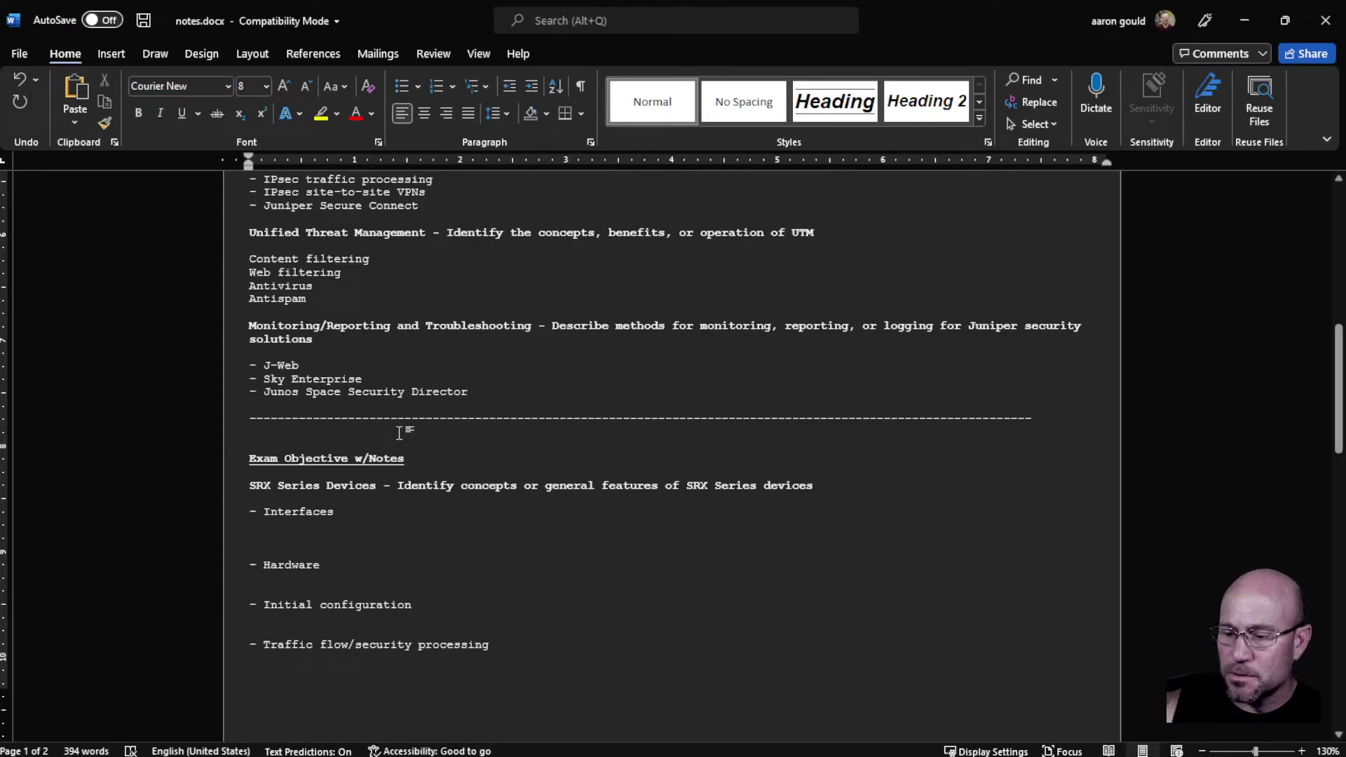
scroll(399, 433, "up", 15)
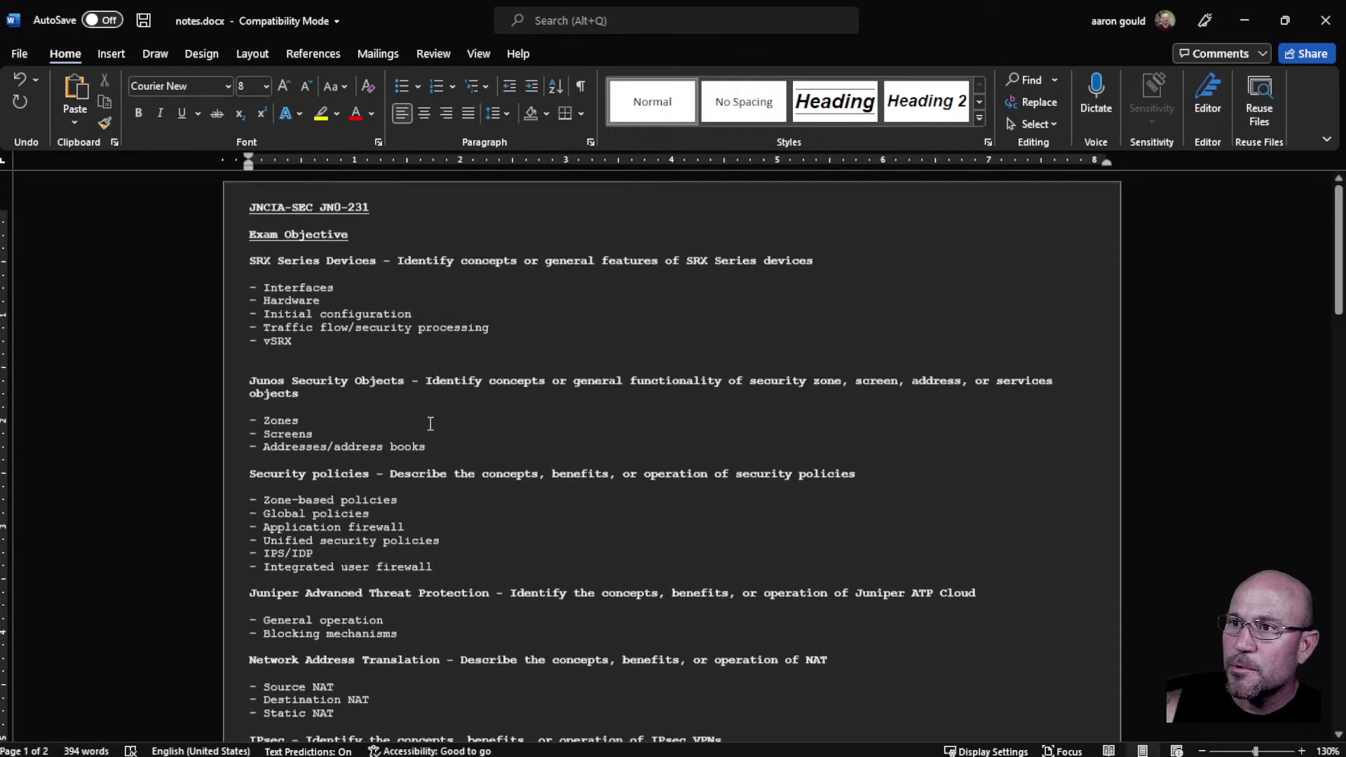
scroll(431, 424, "down", 15)
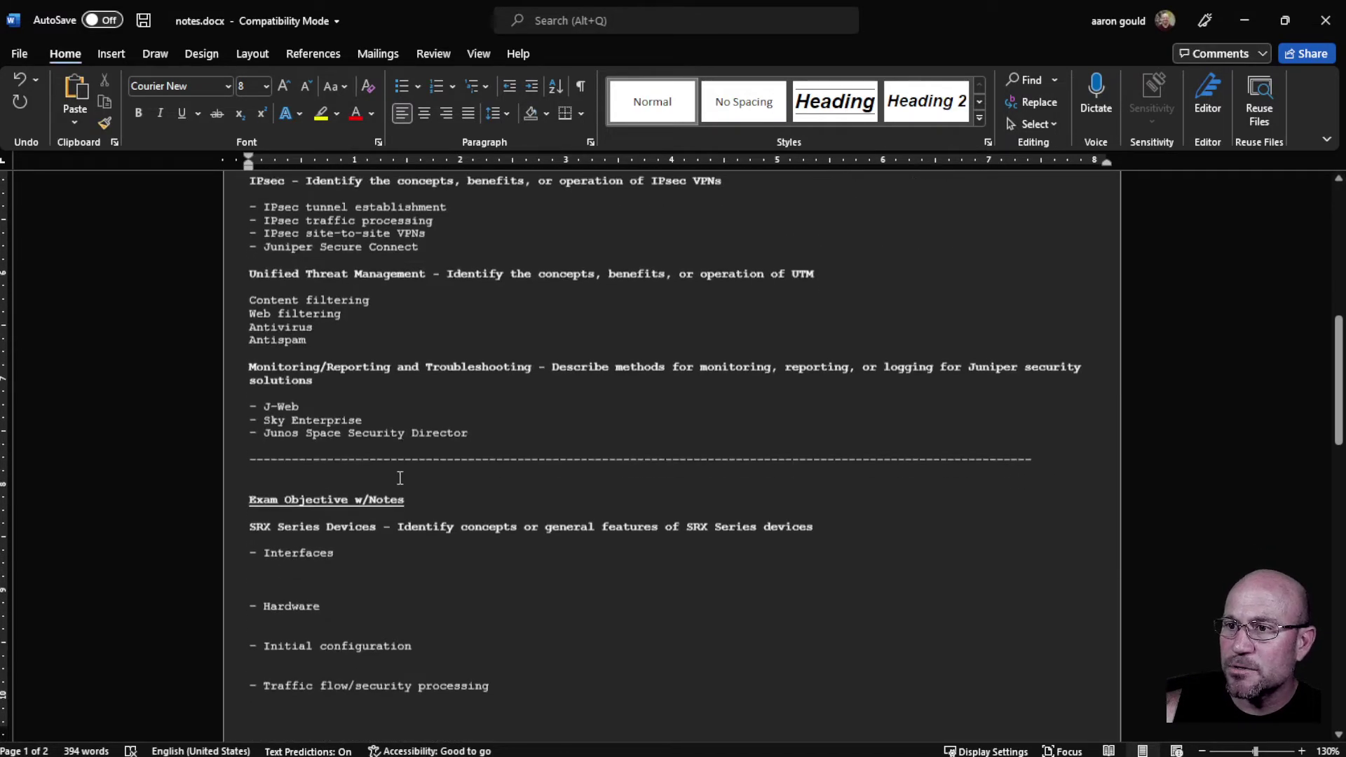
right_click(330, 472)
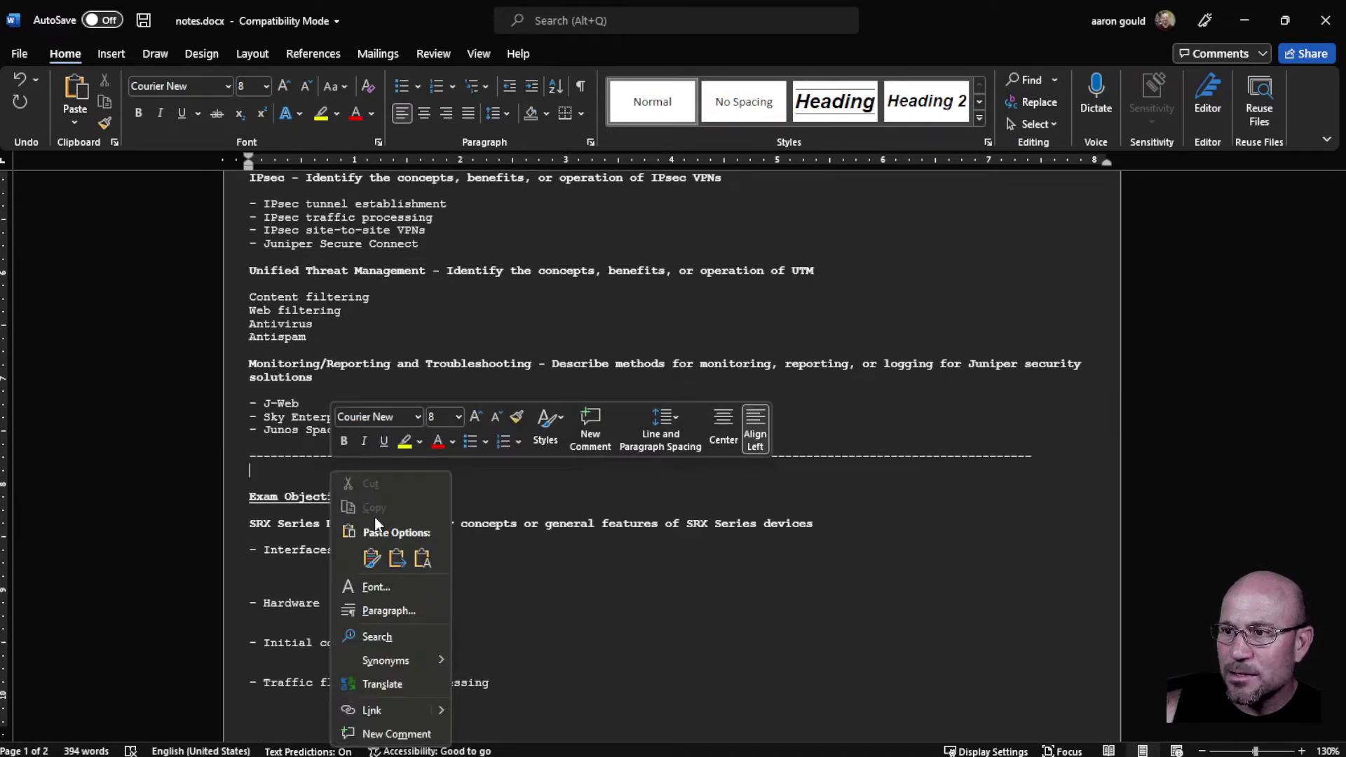
left_click(423, 559)
- Copy the dashed separator line and paste it after the last objective
left_click(354, 476)
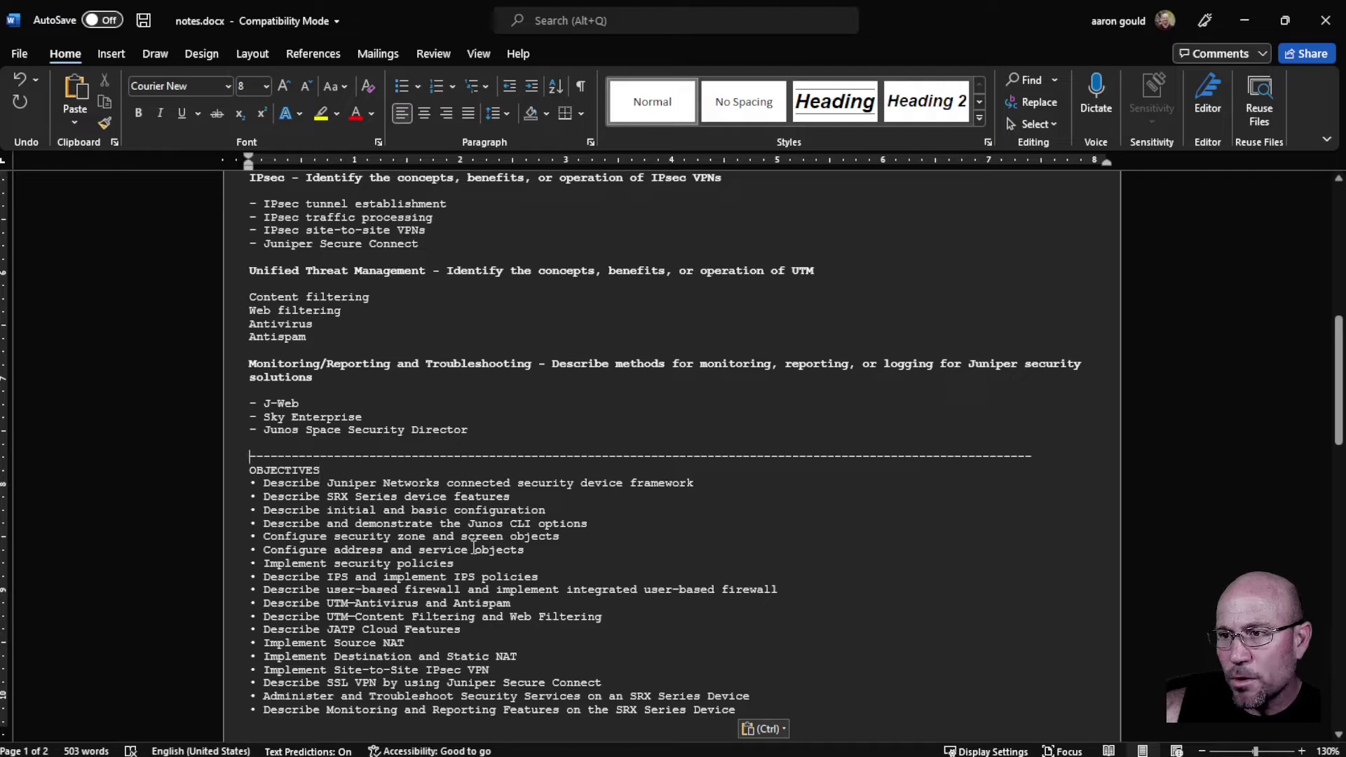
key("Down")
key("End")
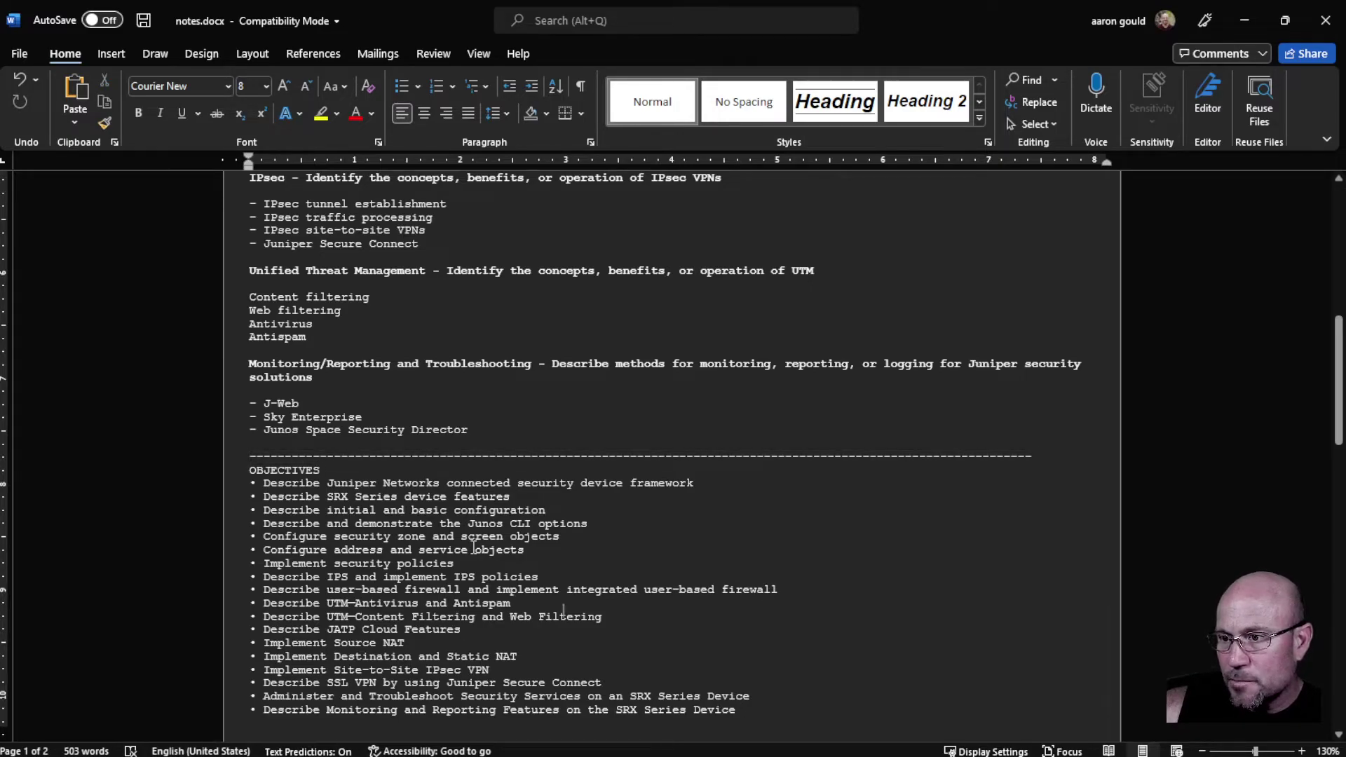
key("ctrl+End")
scroll(475, 547, "down", 2)
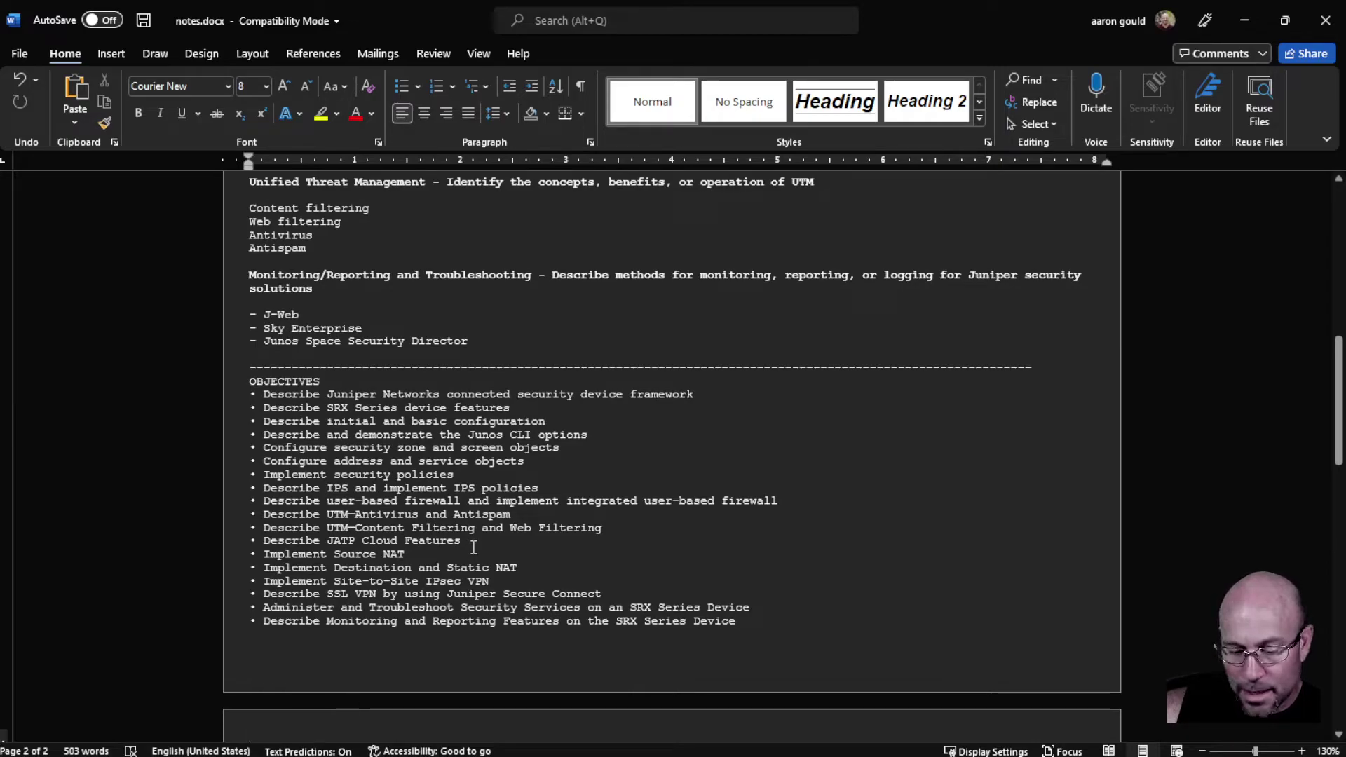
key("ctrl+v")
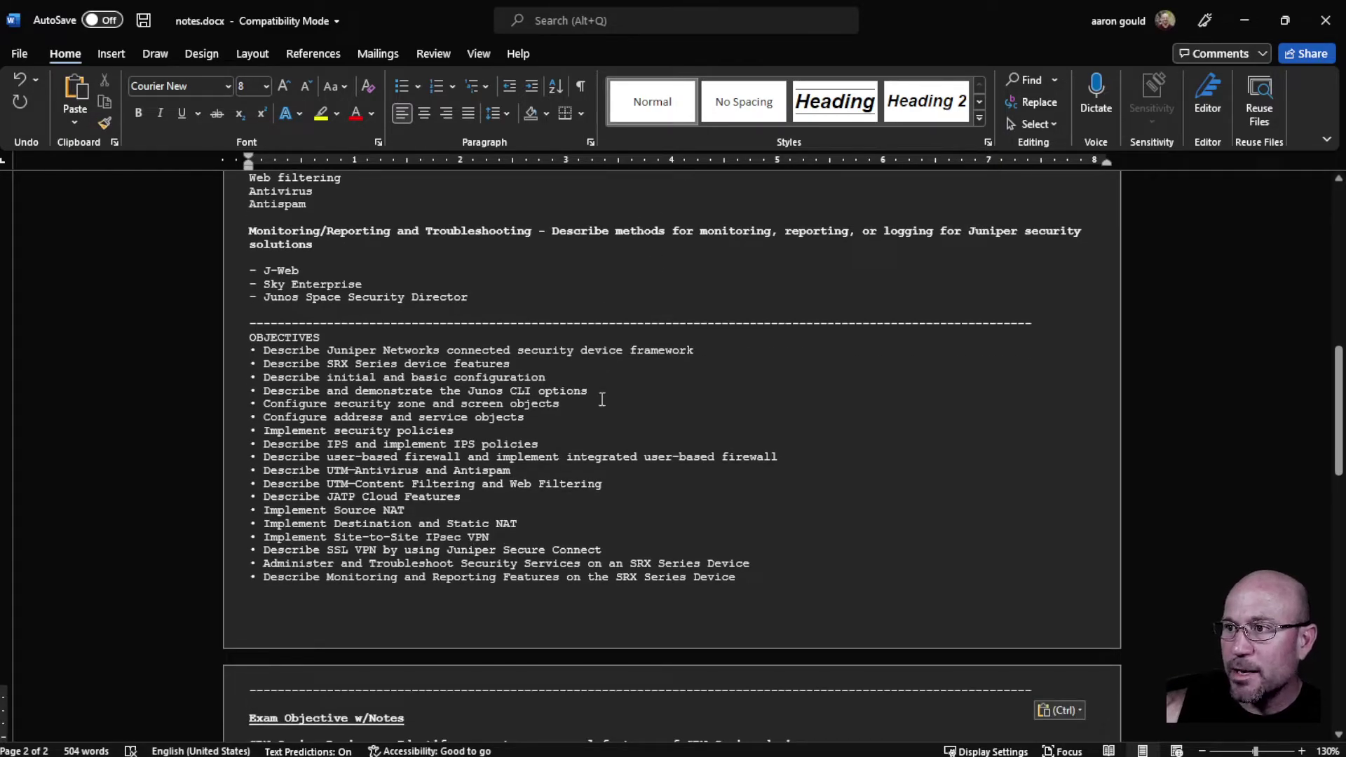
scroll(580, 472, "down", 4)
scroll(541, 485, "down", 3)
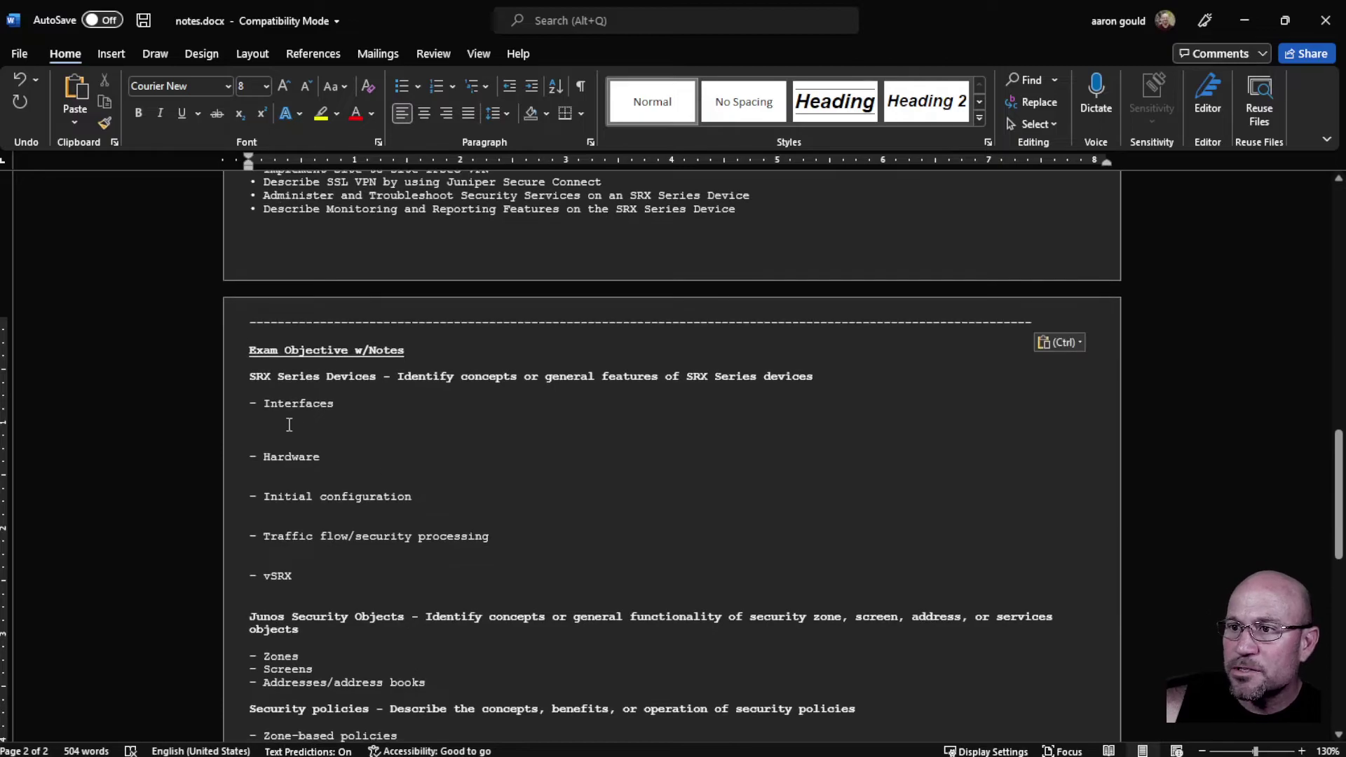
scroll(364, 694, "up", 3)
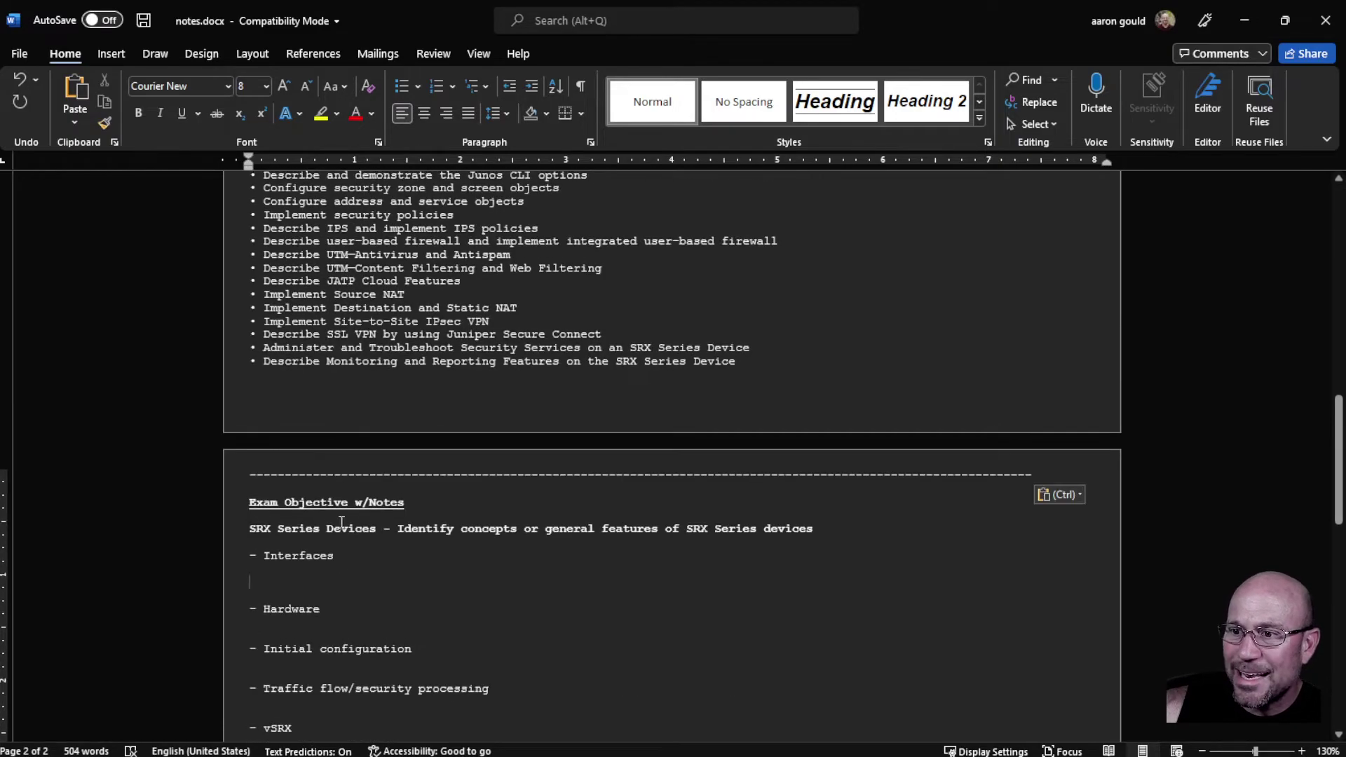
scroll(381, 493, "up", 2)
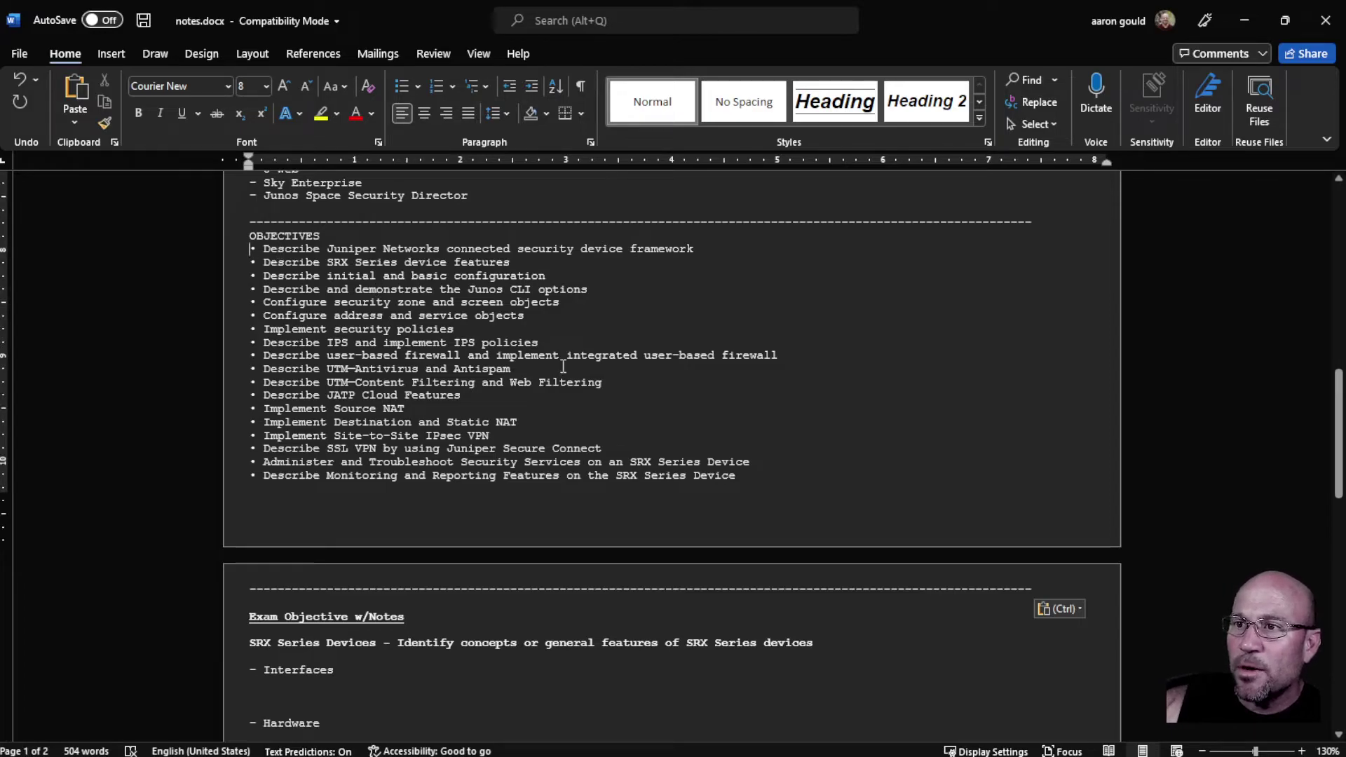
- Colour the first objective line green
key("shift+Down")
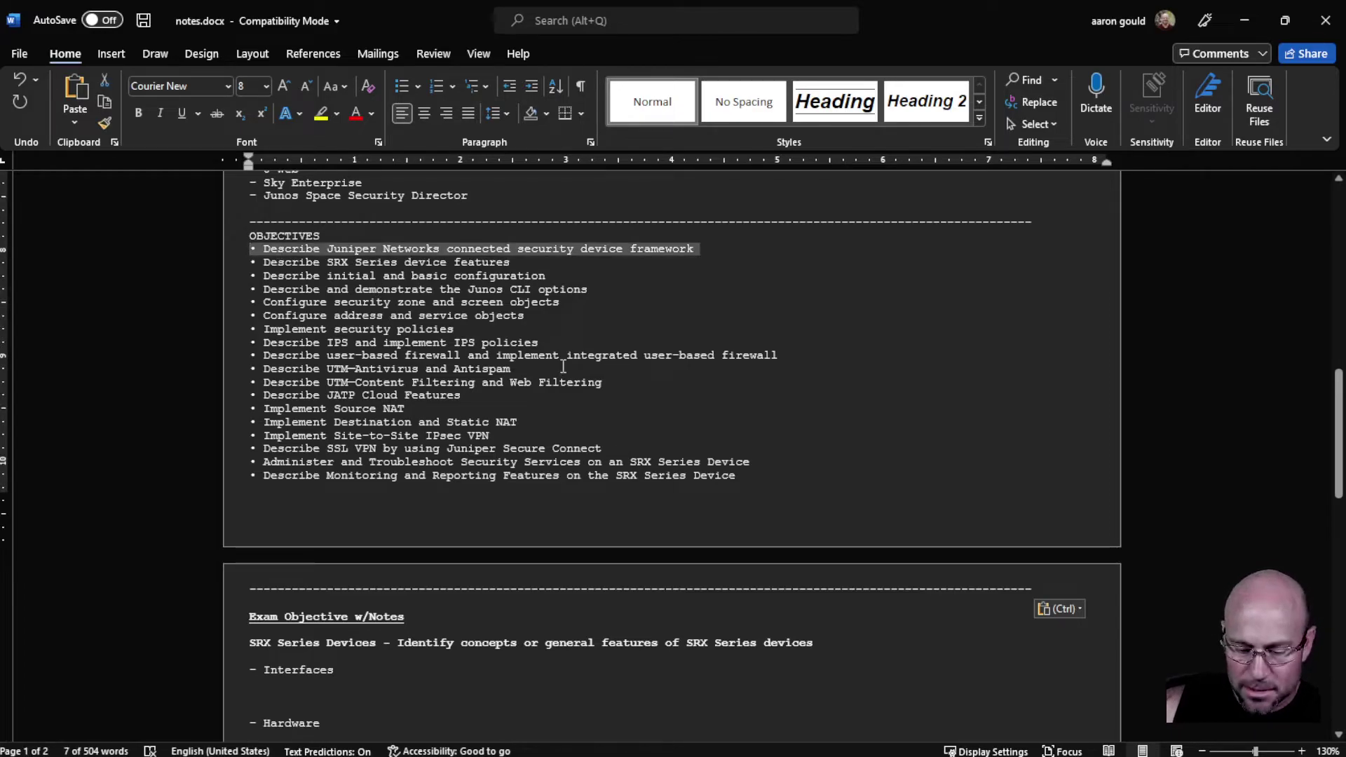
key("ctrl")
left_click(372, 114)
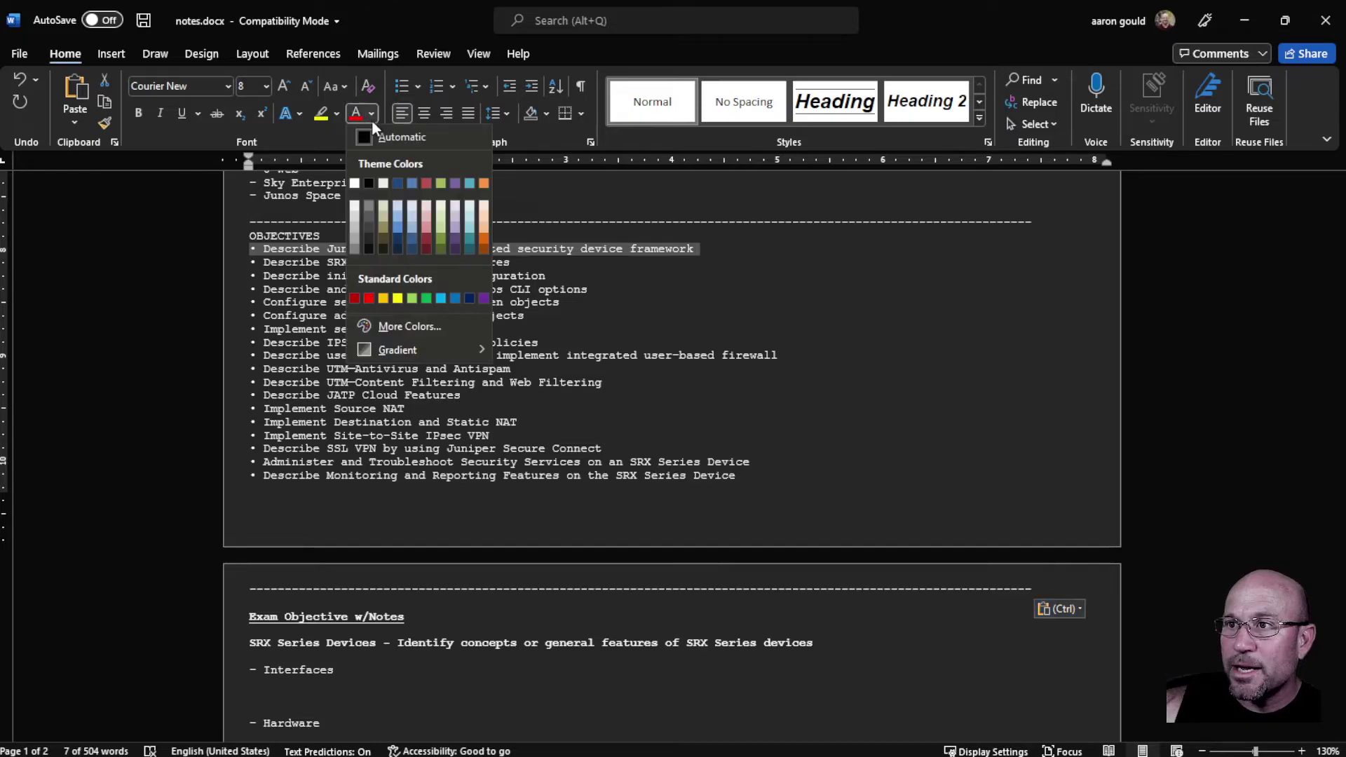
left_click(427, 298)
- Colour all the remaining objectives red
left_click(370, 264)
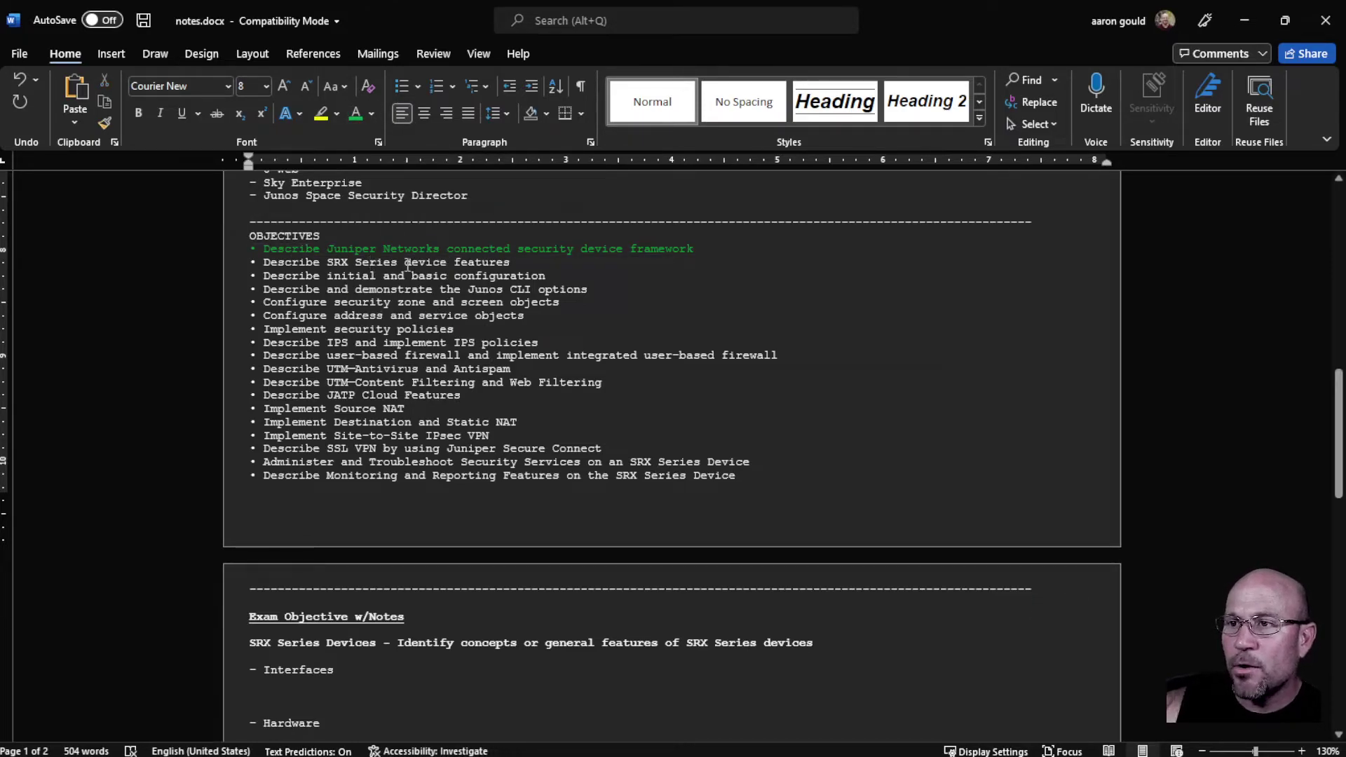
key("Home")
key("shift+Down")
key("shift+Down")
key("shift+Down")
key("shift+Down")
key("shift+Down")
key("shift+Down")
key("shift+Down")
key("shift+Down")
key("shift+Down")
key("shift+Down")
key("shift+Down")
key("shift+Down")
key("shift+Down")
key("shift+Down")
key("shift+Down")
key("shift+Down")
key("shift+Down")
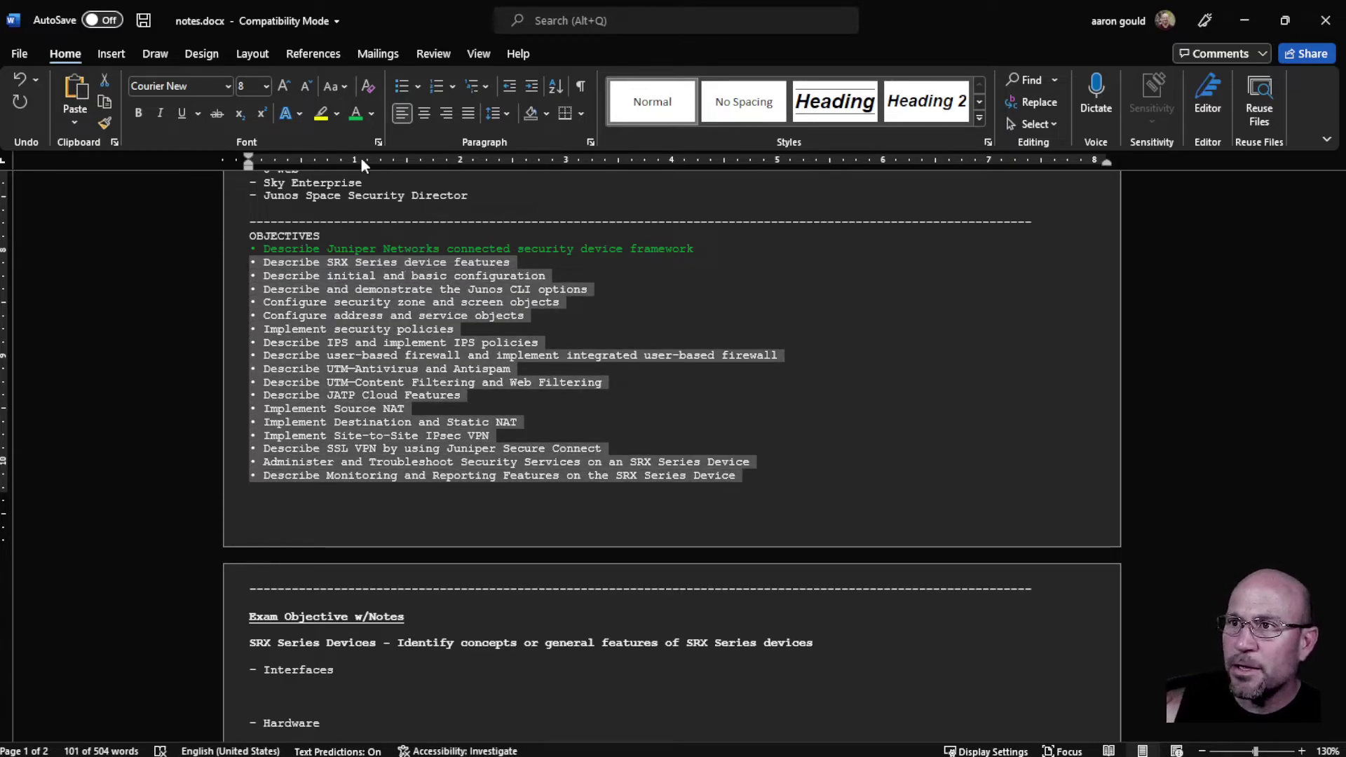
left_click(372, 113)
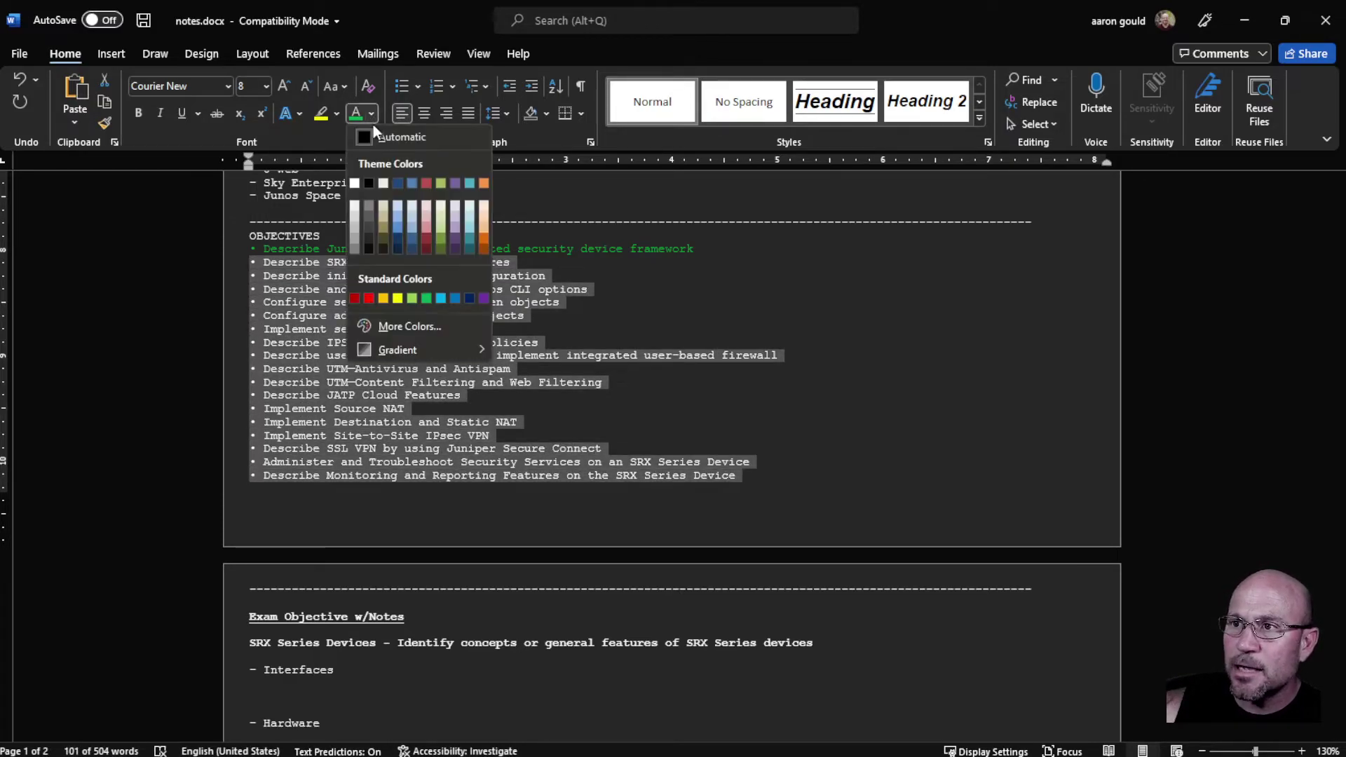
left_click(367, 297)
left_click(427, 343)
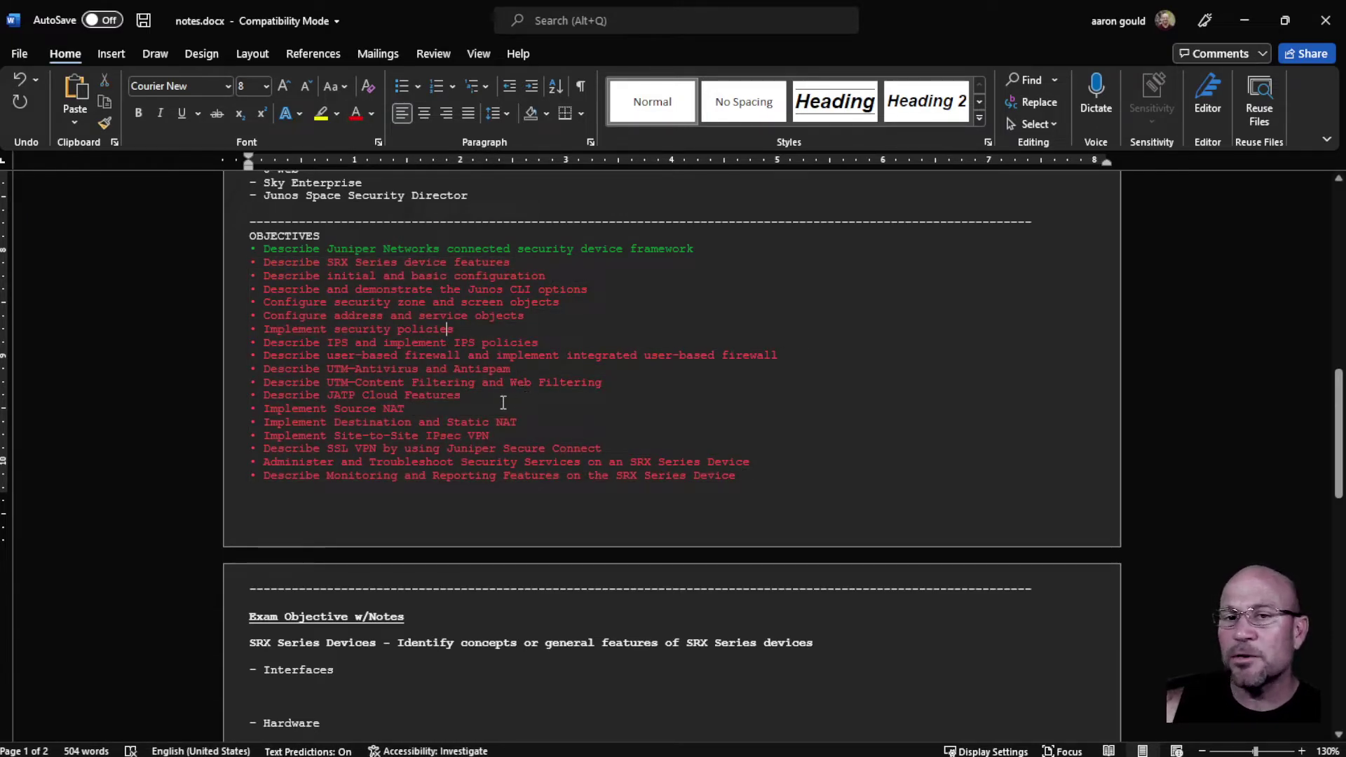
- Recolour the 'Implement security policies' objective green
scroll(498, 401, "up", 2)
left_click(361, 317)
key("Return")
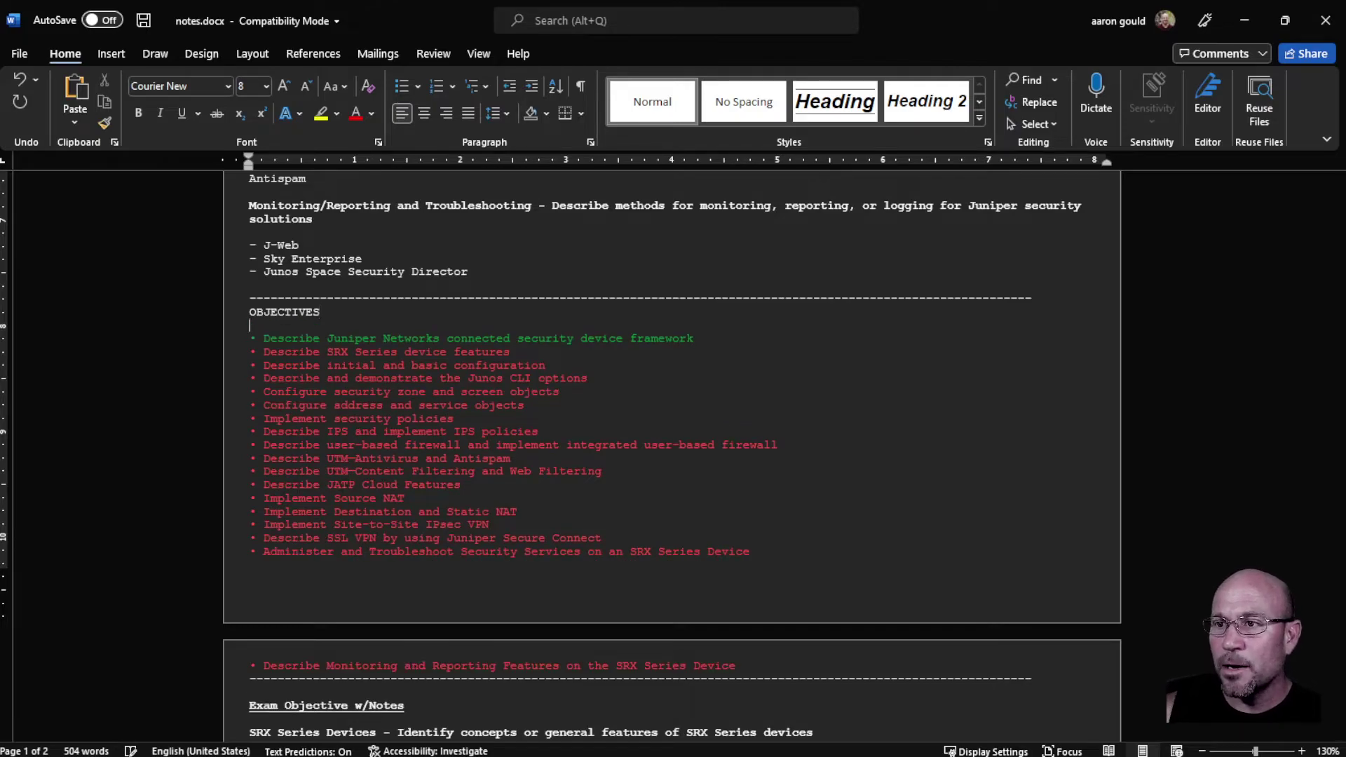
key("Delete")
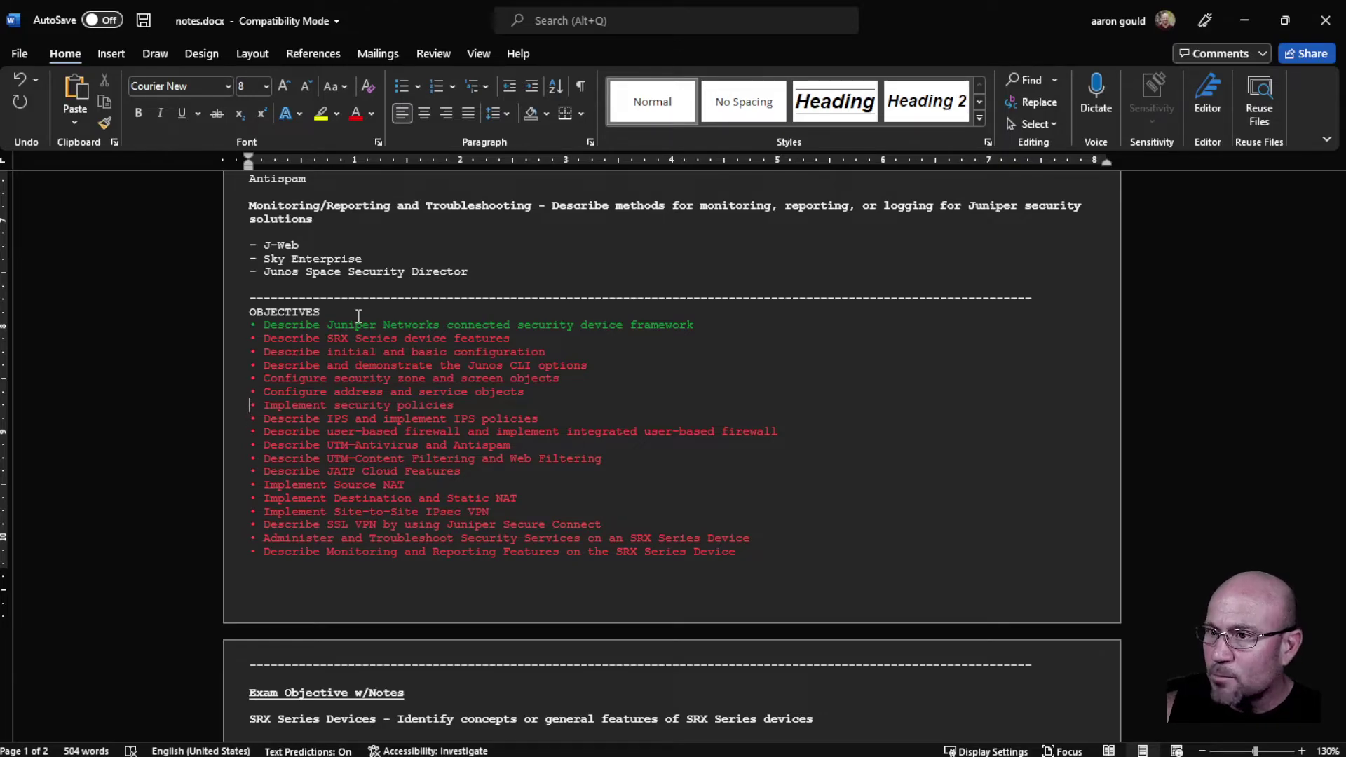
key("shift+Down")
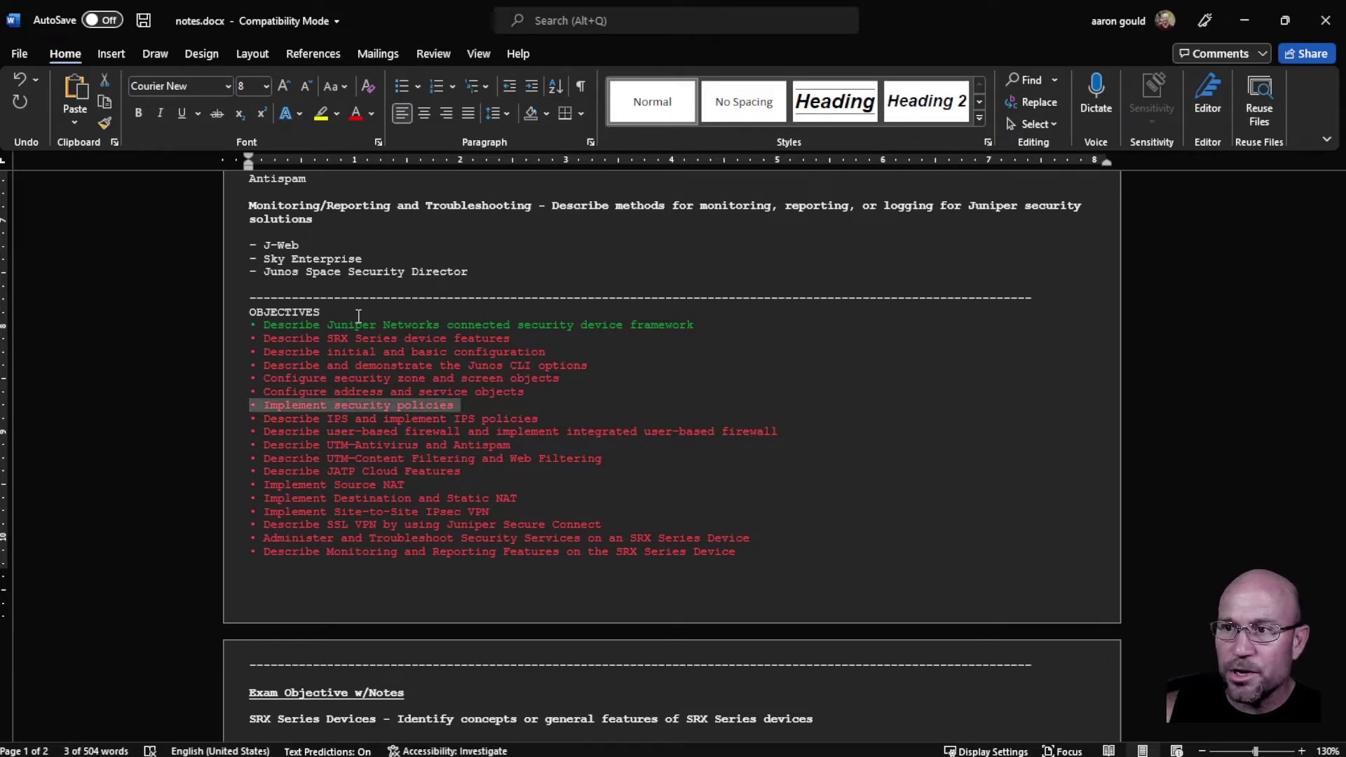
left_click(370, 113)
left_click(427, 299)
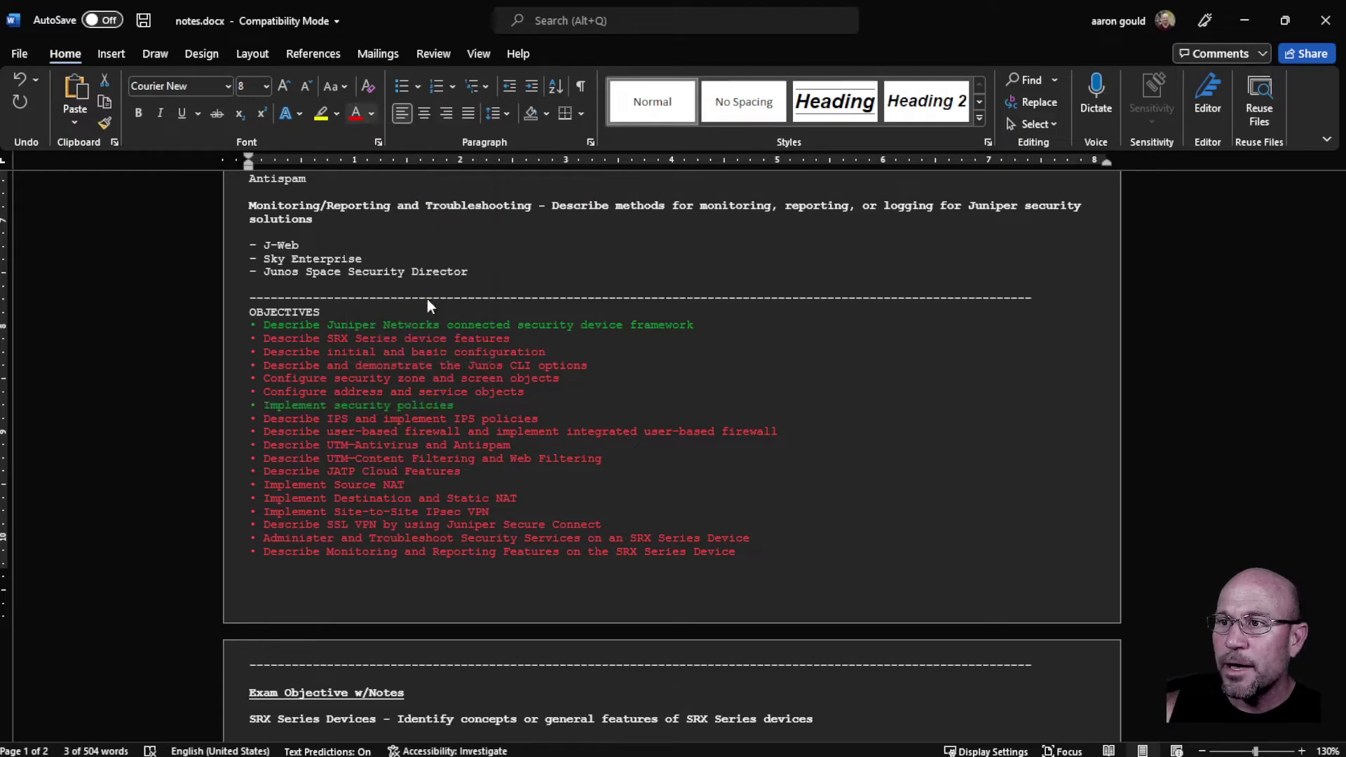
left_click(556, 417)
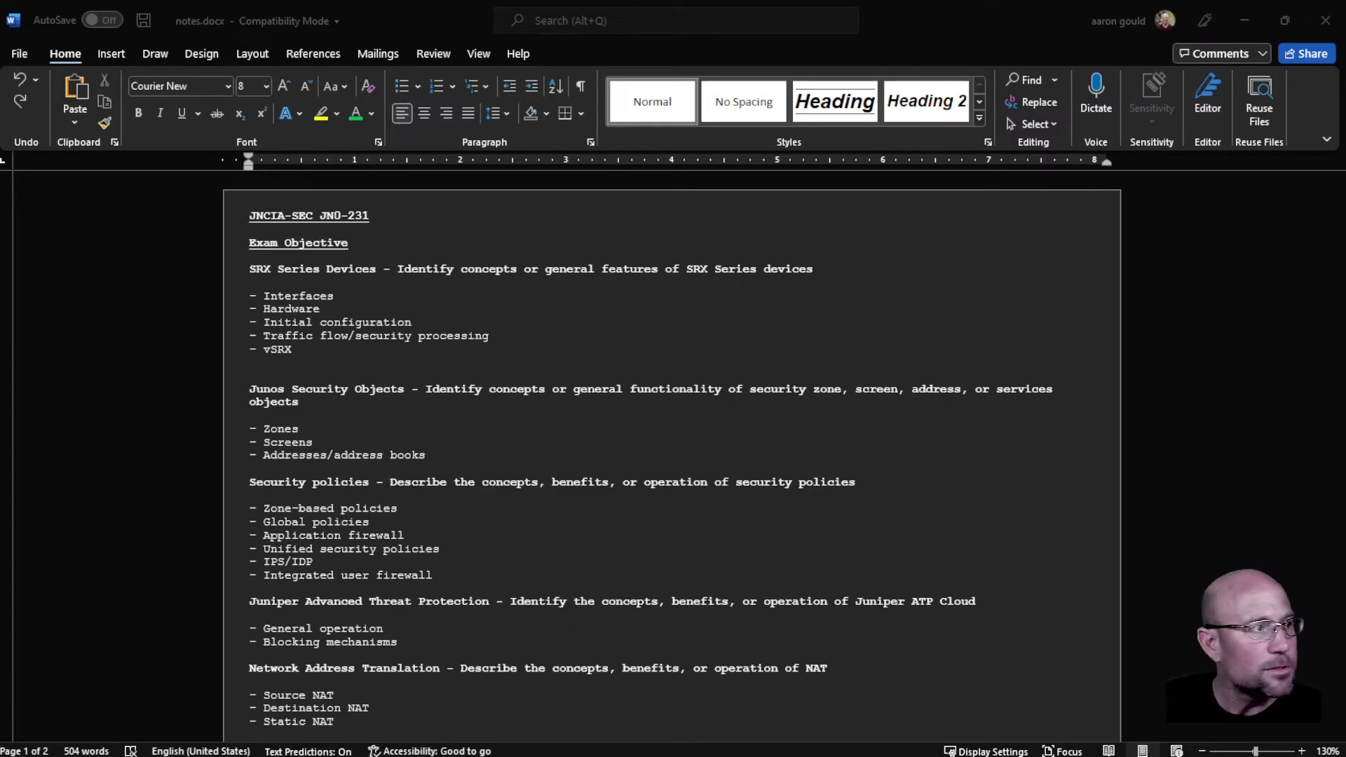
- Go to the JNCIA-SEC certification tab in Chrome and take its page URL from the address bar
key("alt+Tab")
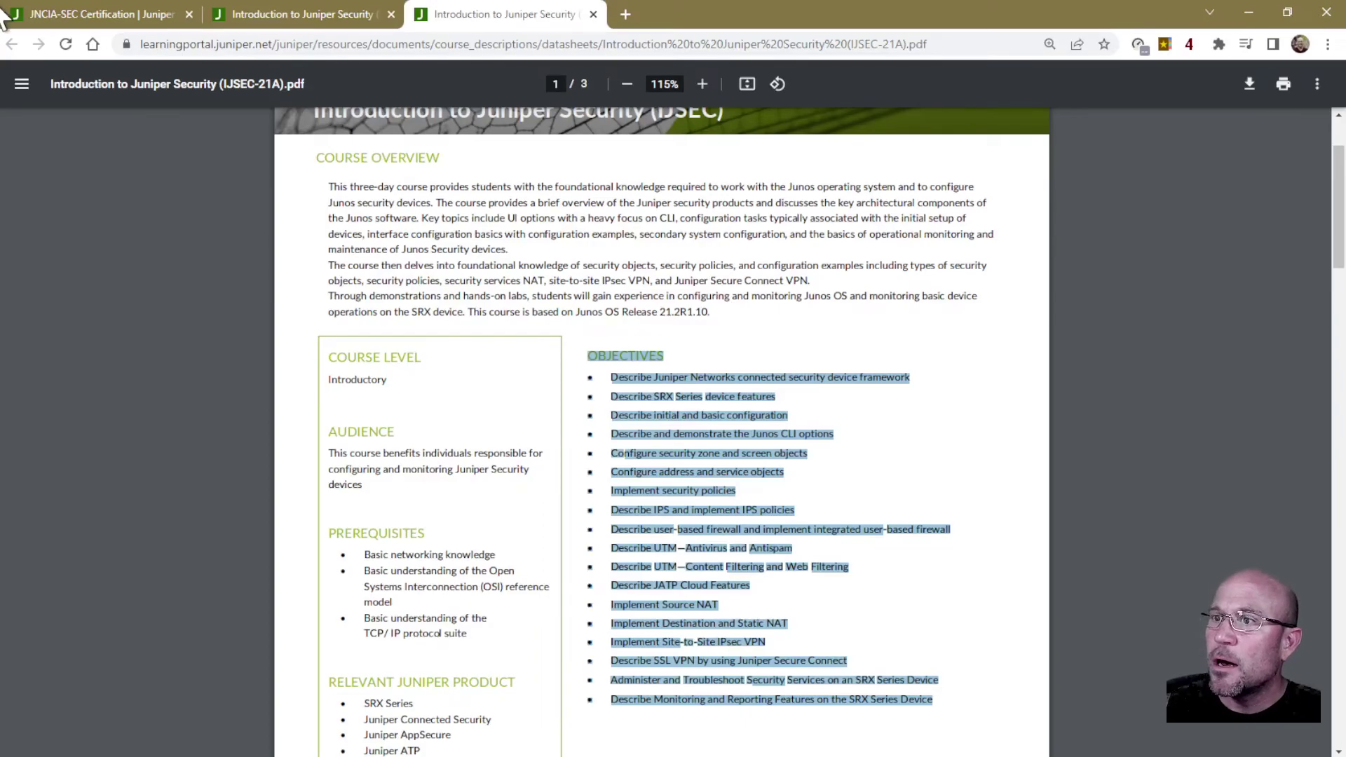
left_click(302, 14)
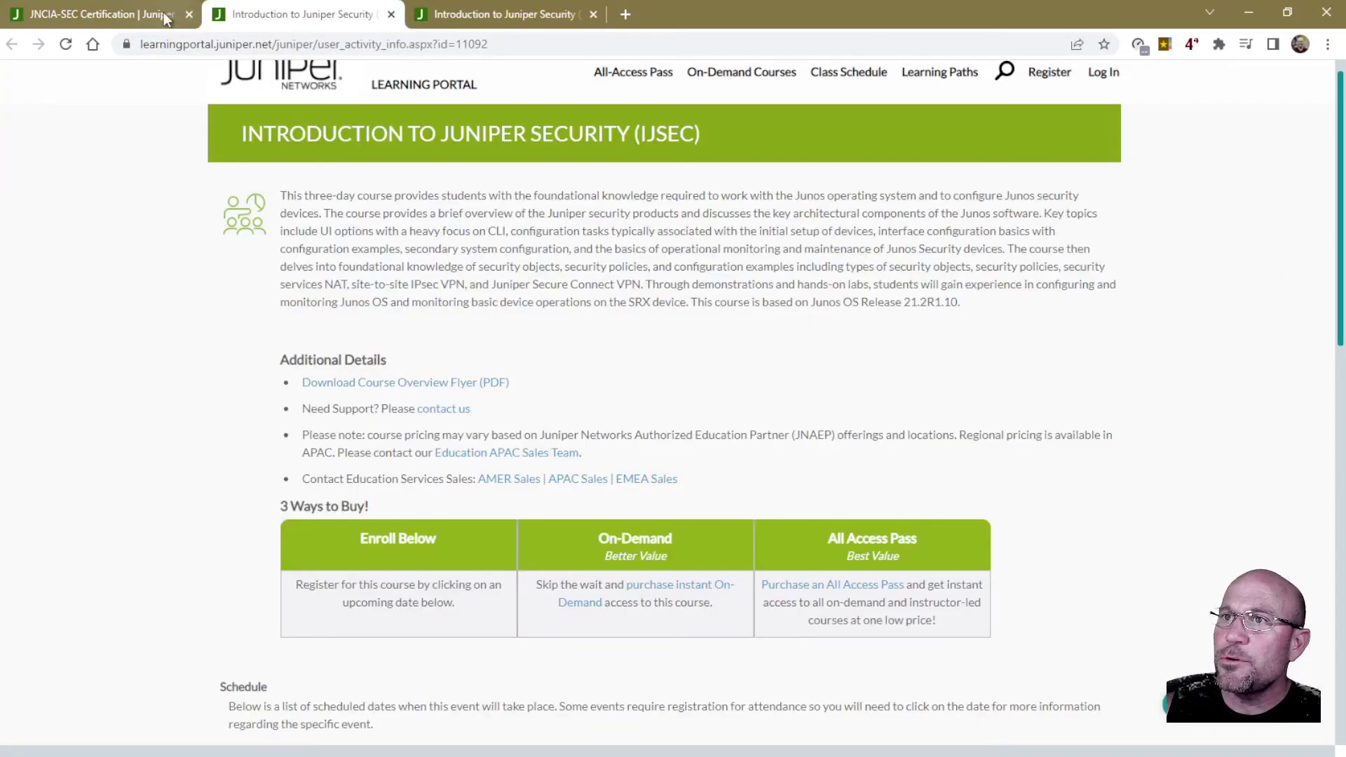
left_click(102, 14)
scroll(653, 291, "up", 6)
scroll(591, 221, "up", 5)
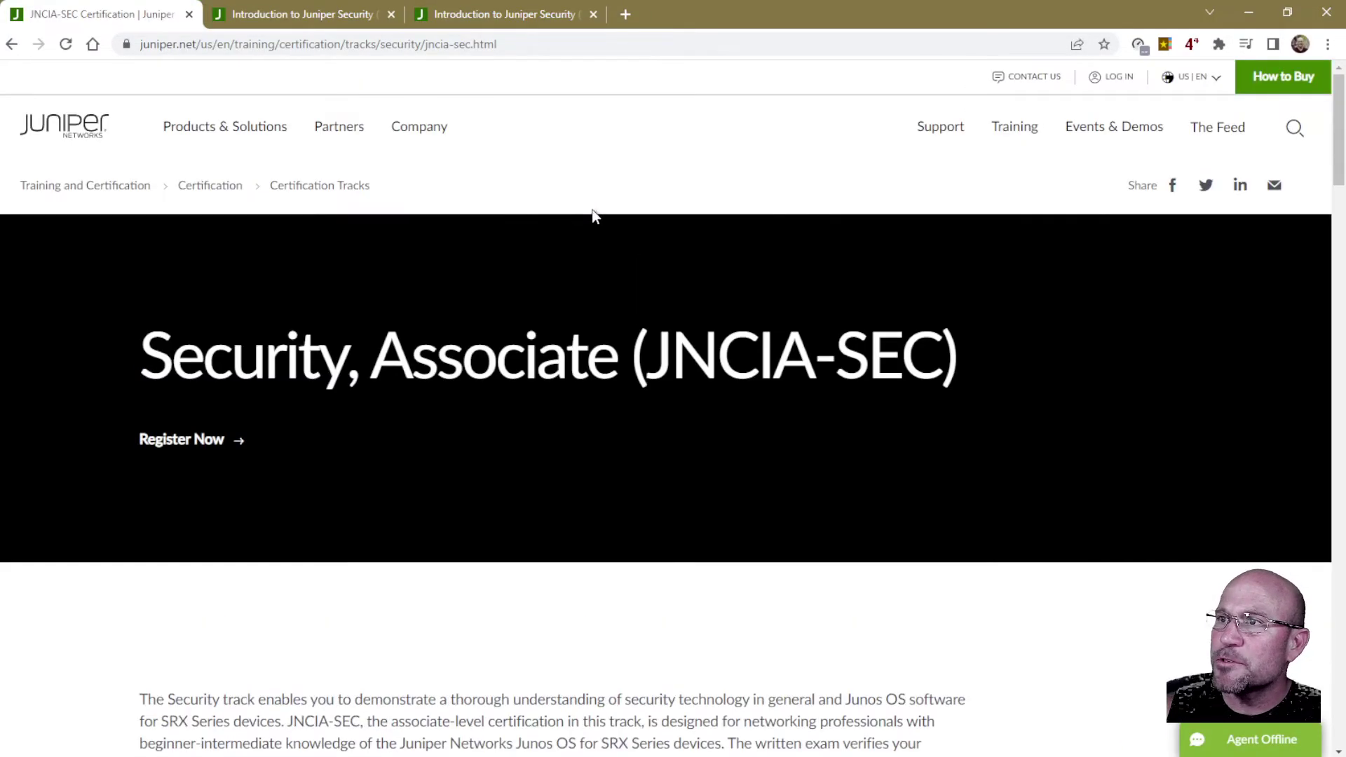
left_click(526, 48)
key("ctrl+c")
key("alt+Tab")
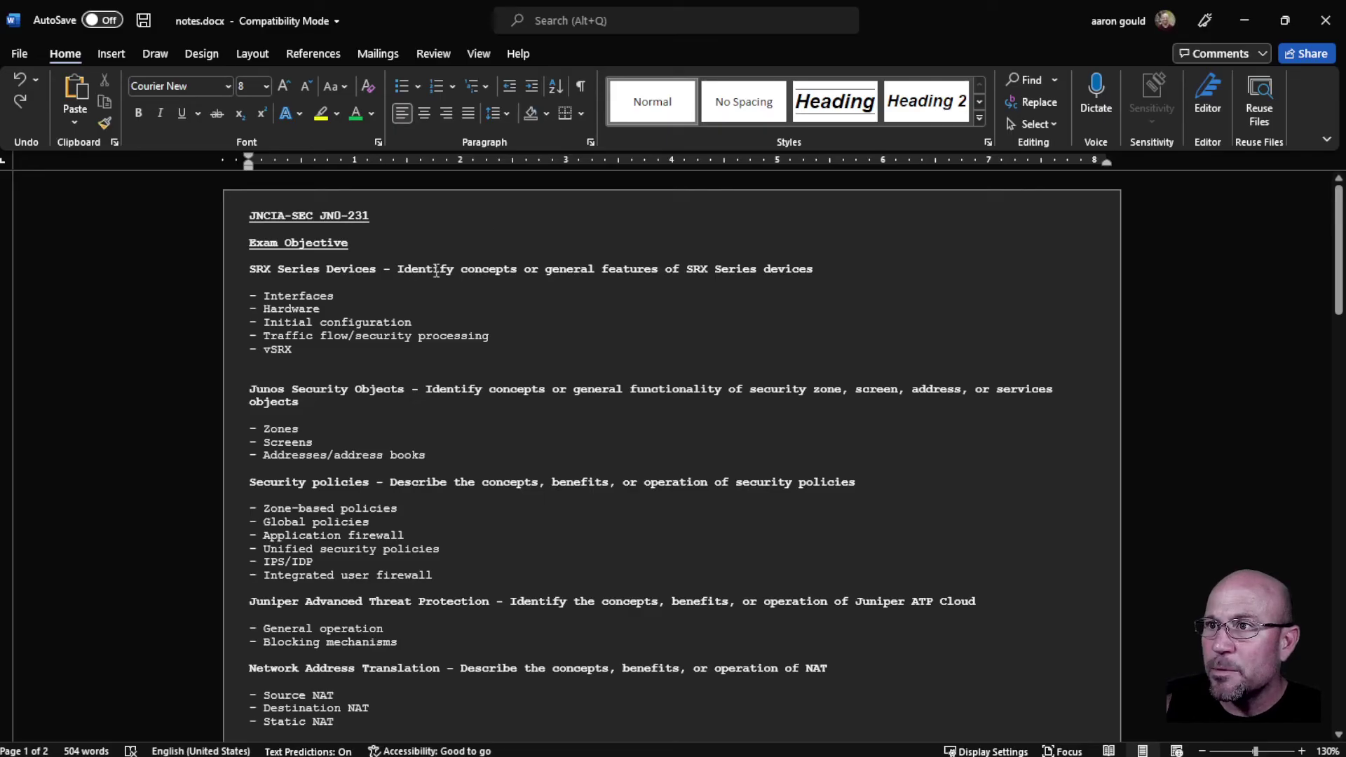
- Paste the JNCIA-SEC page URL on new lines above the Exam Objective heading
left_click(384, 251)
key("Return")
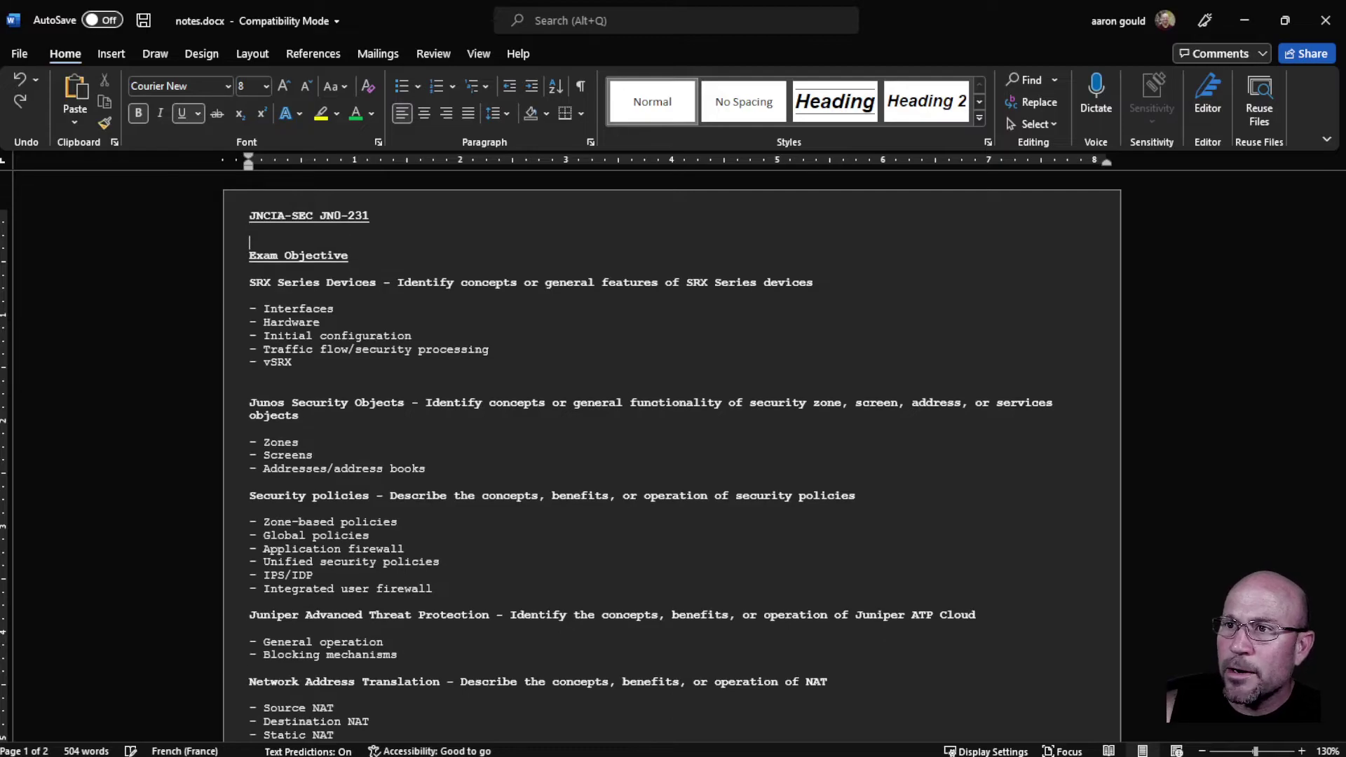
key("Return")
key("ctrl+v")
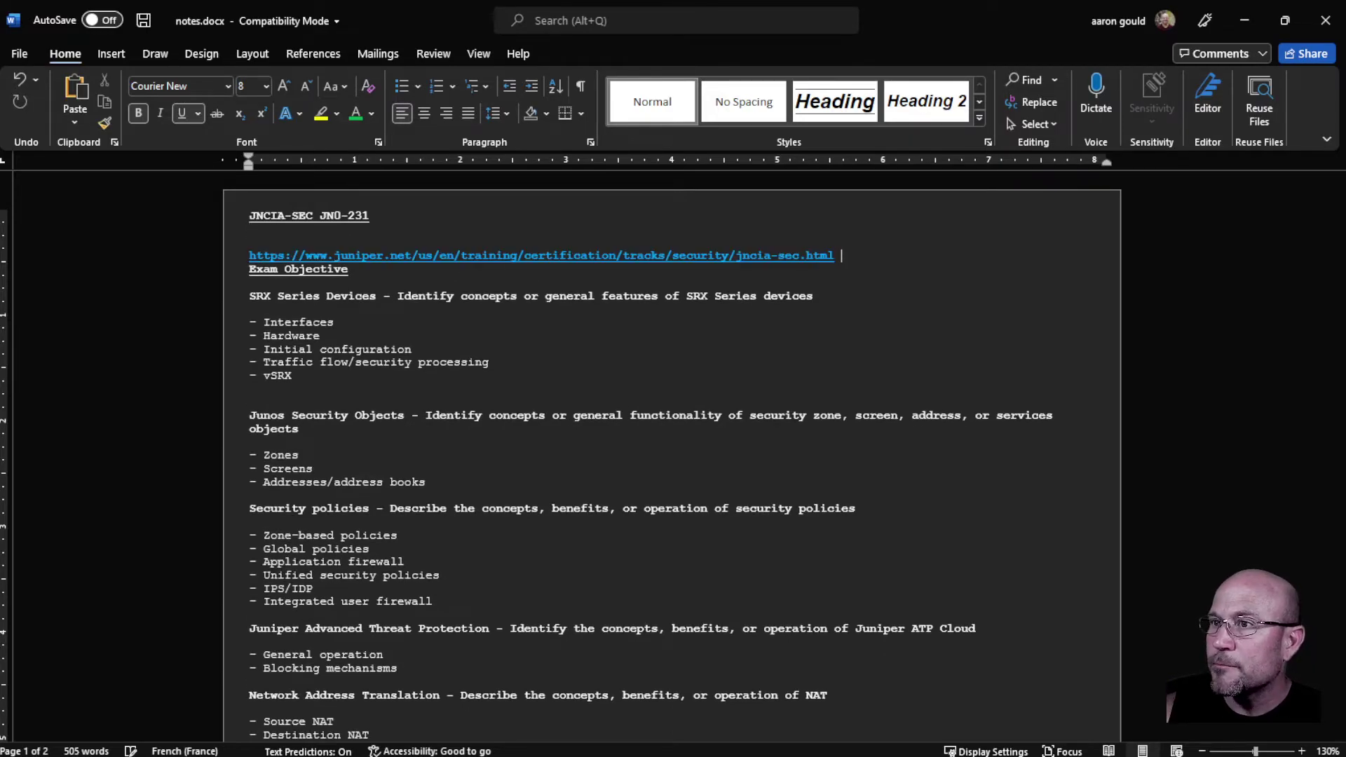
key("Return")
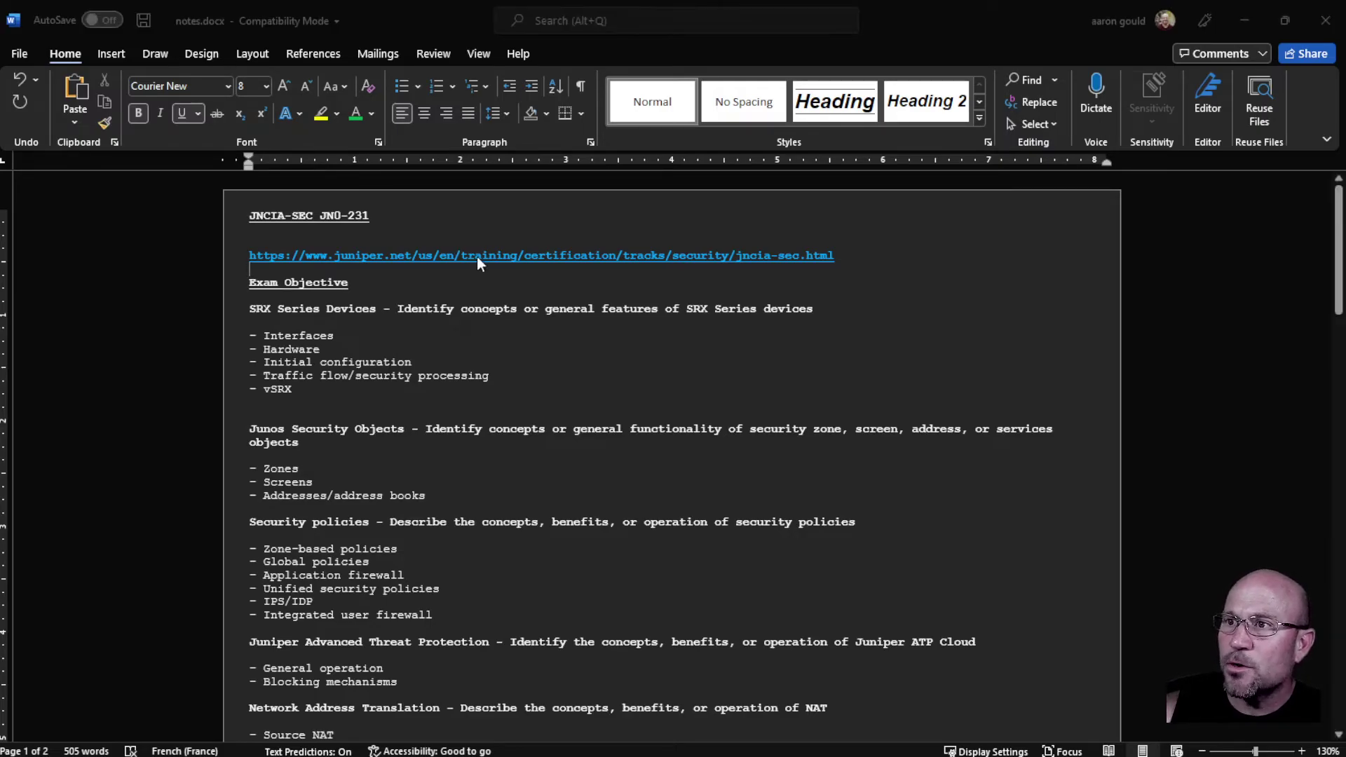
- Close the JNCIA-SEC and course page tabs in Chrome and select the flyer PDF's URL
key("alt+Tab")
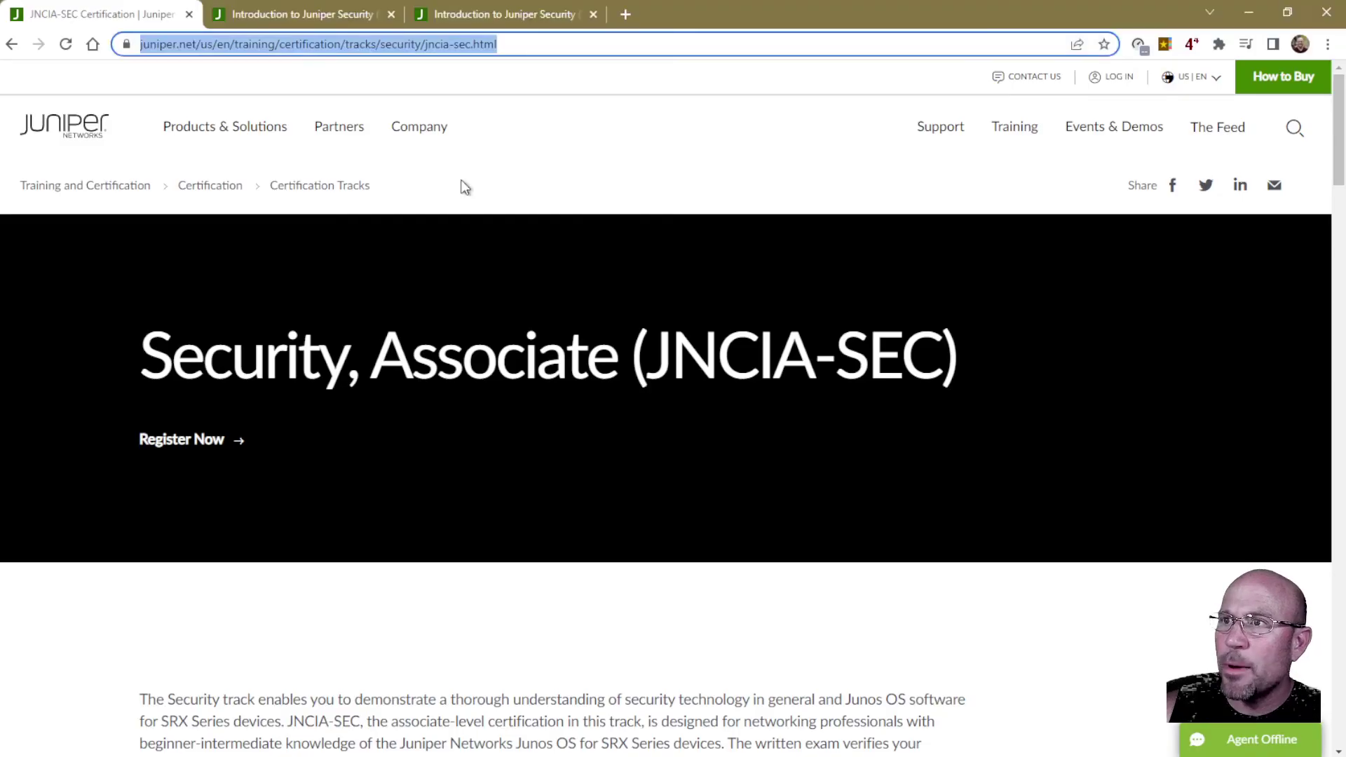
left_click(189, 14)
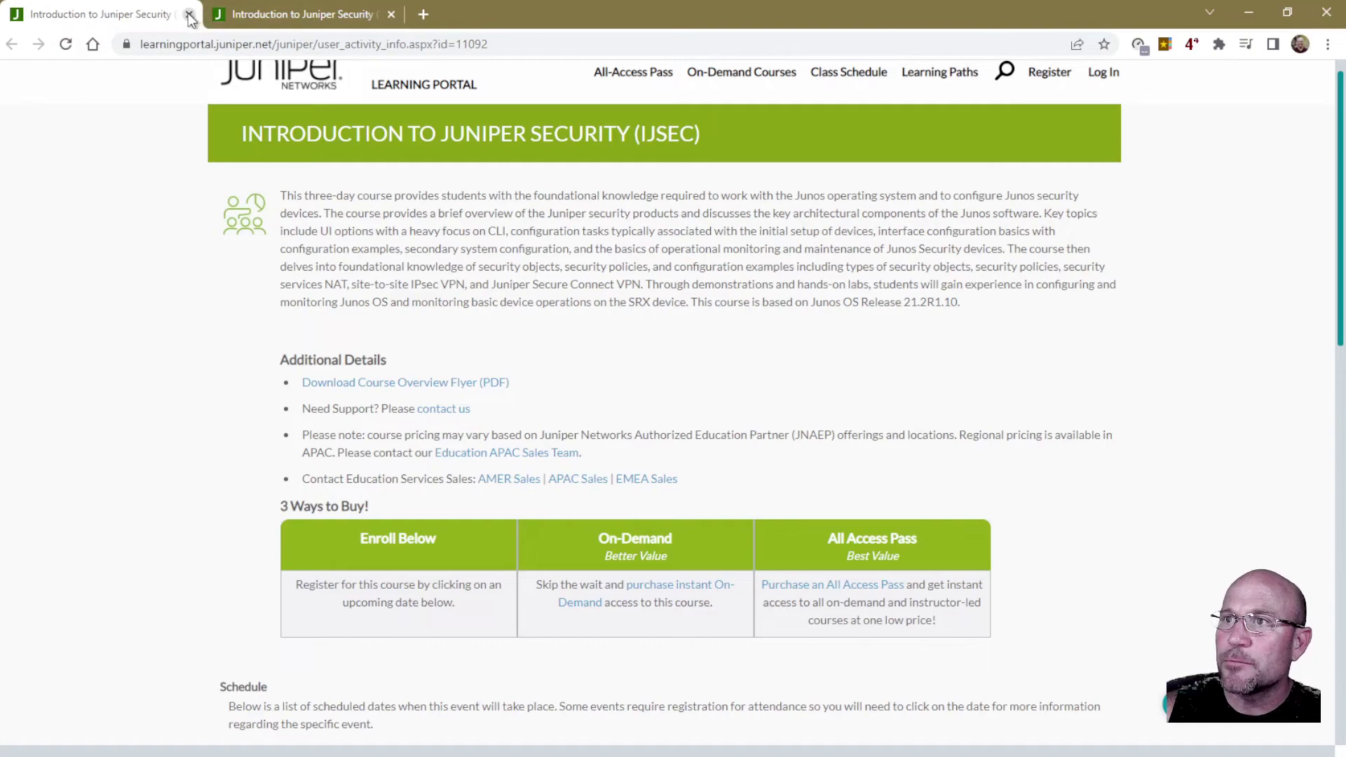
left_click(190, 15)
left_click(257, 47)
key("ctrl+c")
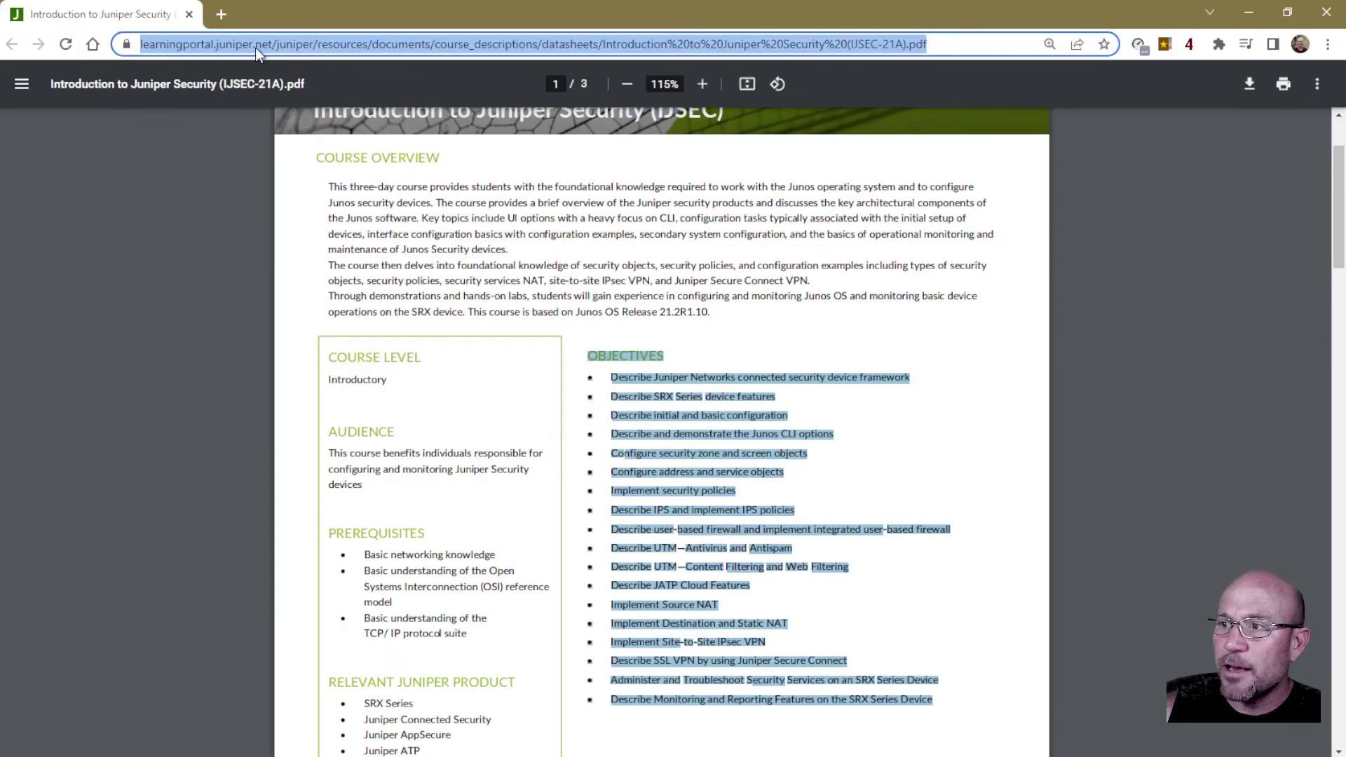
- Make OBJECTIVES bold and underlined, then paste the IJSEC flyer PDF URL as a link above it
key("alt+Tab")
scroll(517, 471, "down", 15)
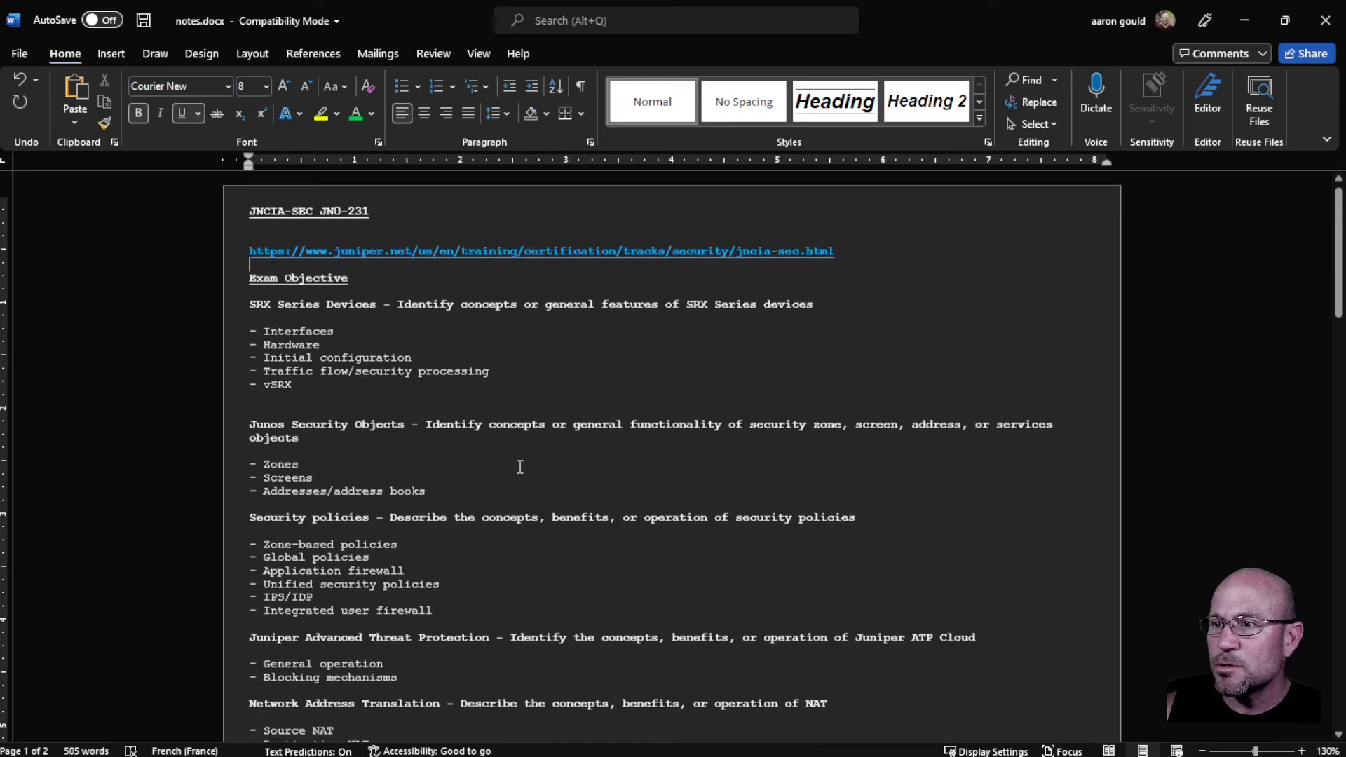
scroll(517, 471, "down", 1)
left_click(433, 319)
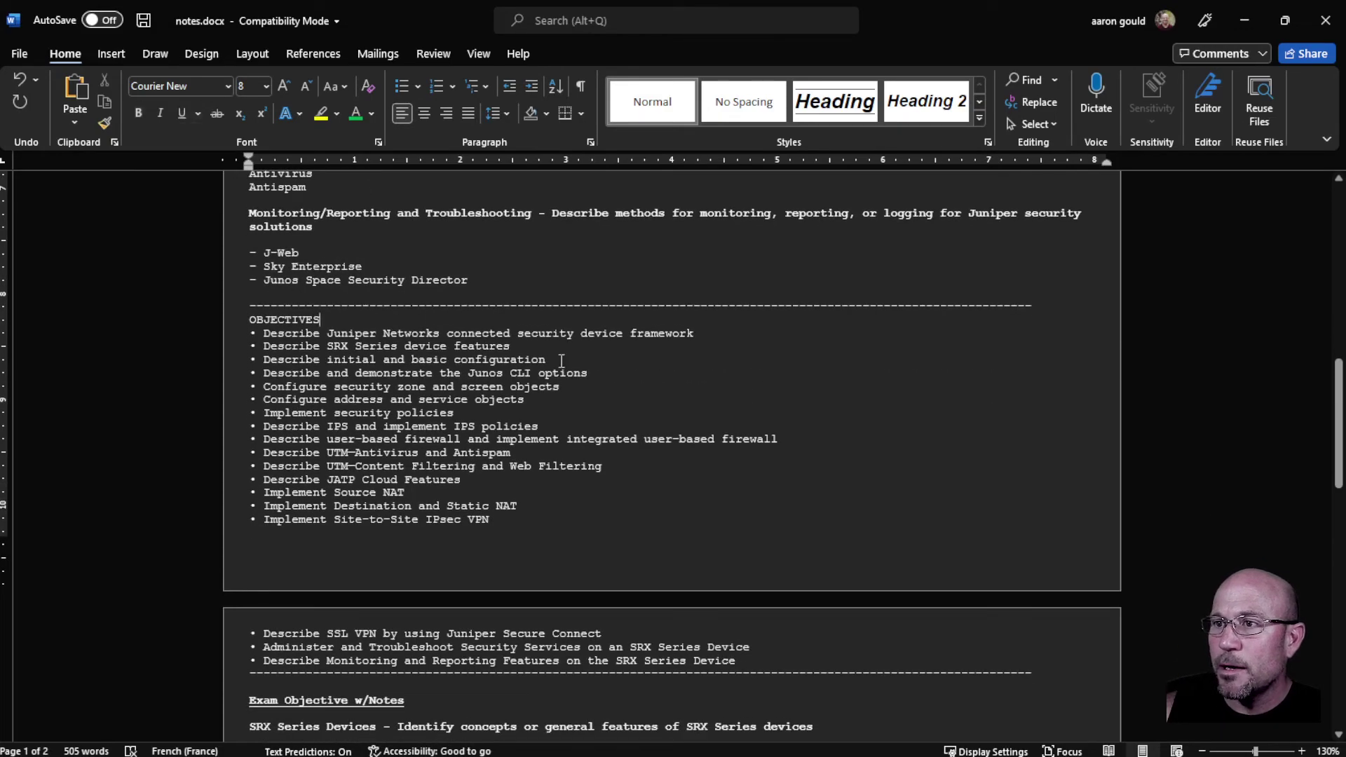
key("shift+Home")
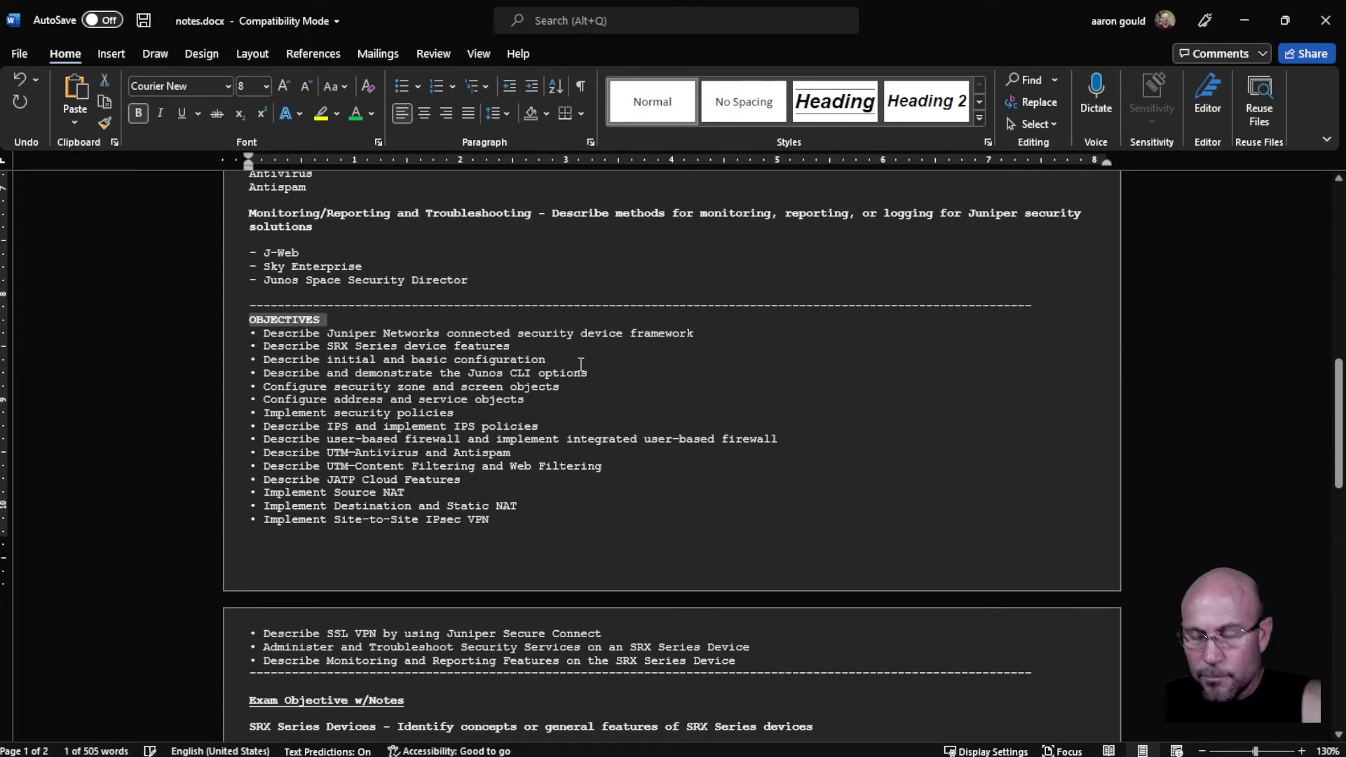
key("Left")
key("Return")
key("Return")
key("Return")
key("Up")
key("Up")
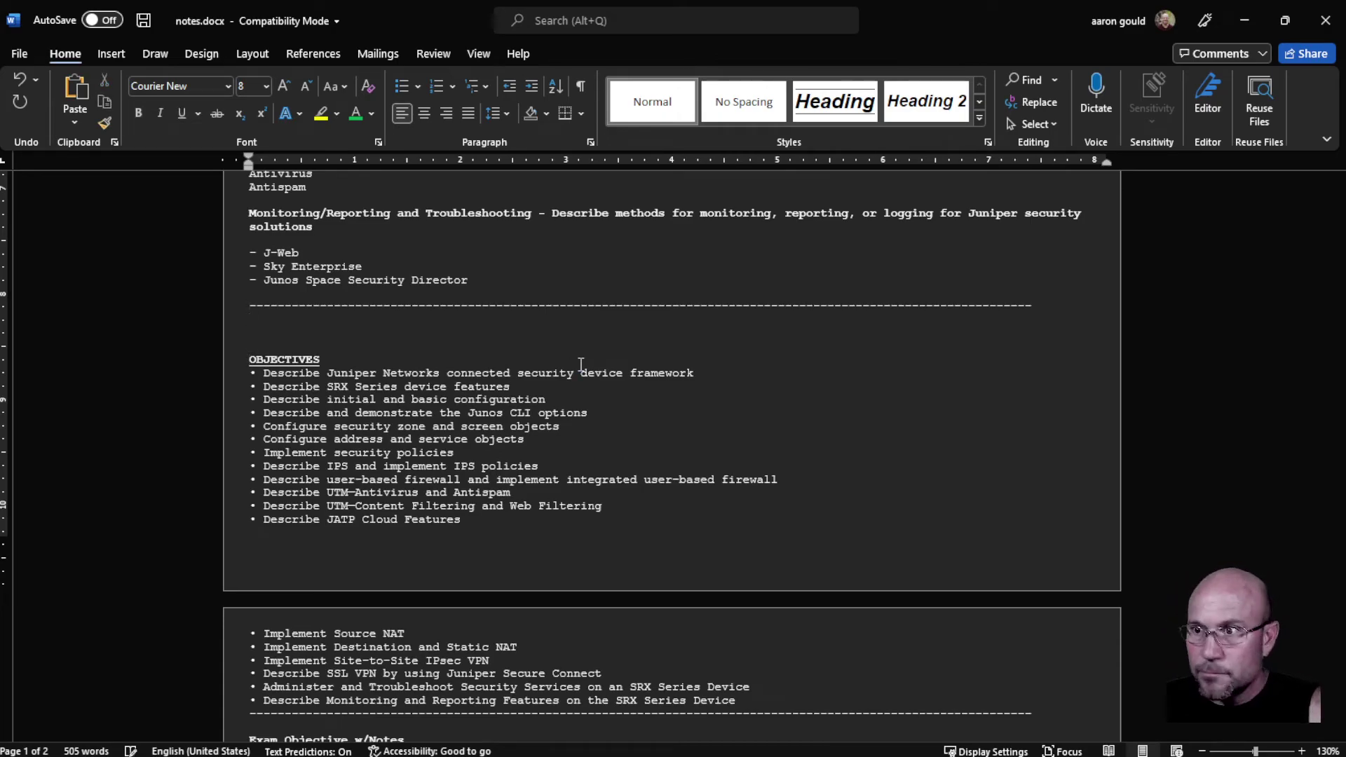
key("ctrl+v")
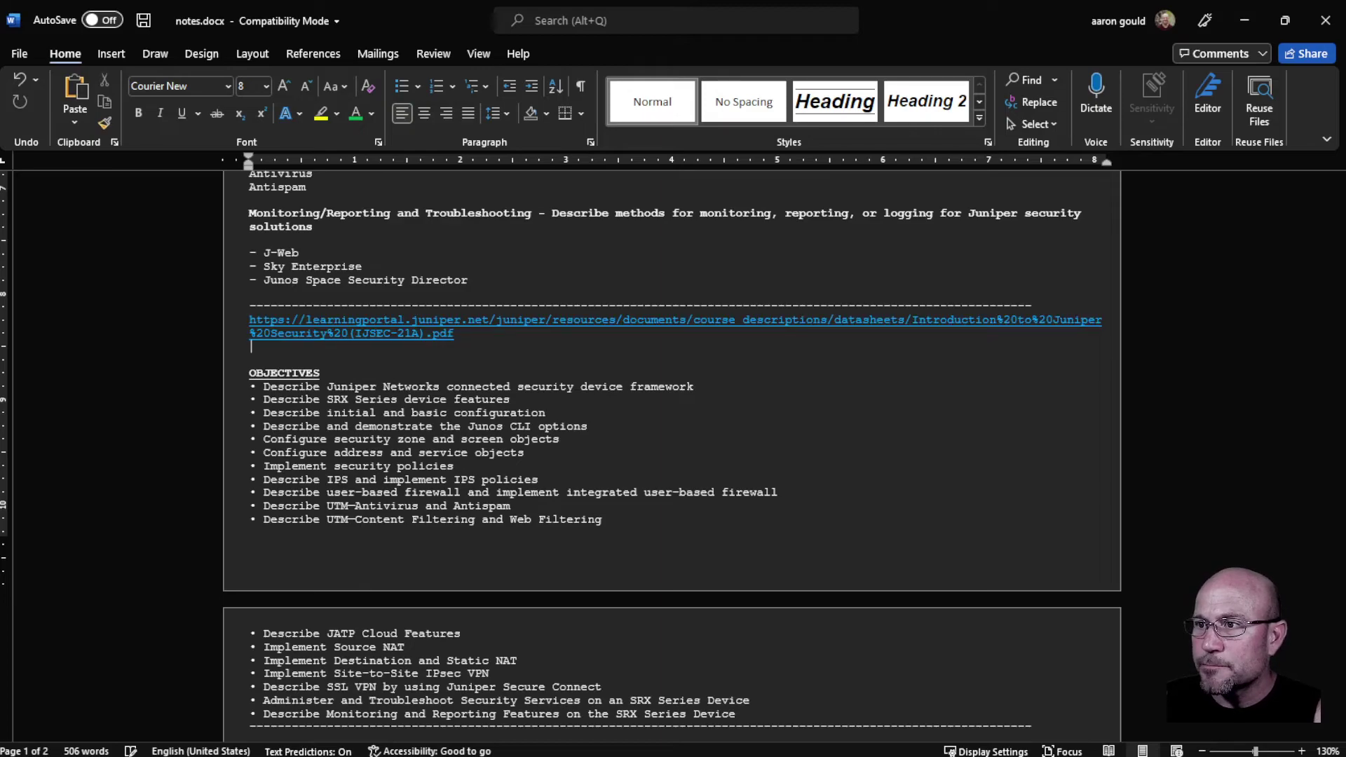
key("BackSpace")
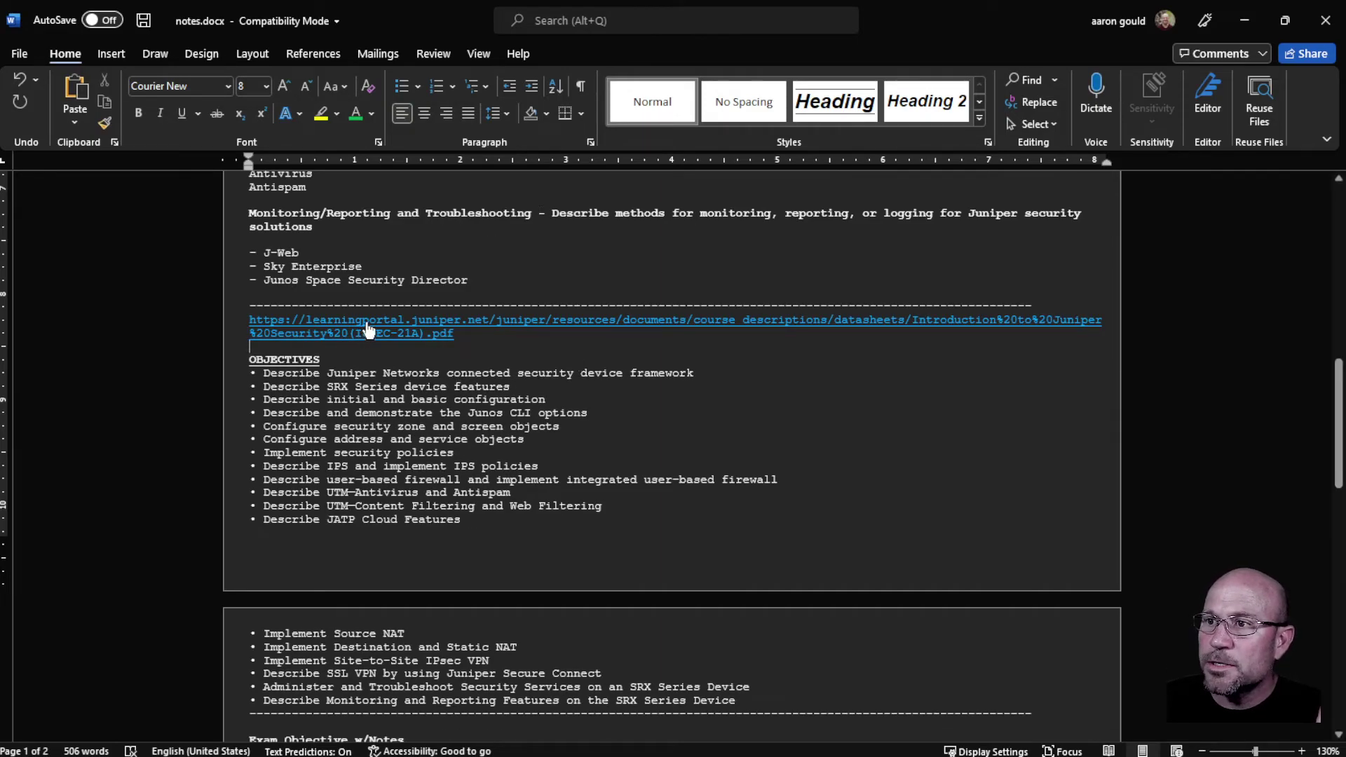